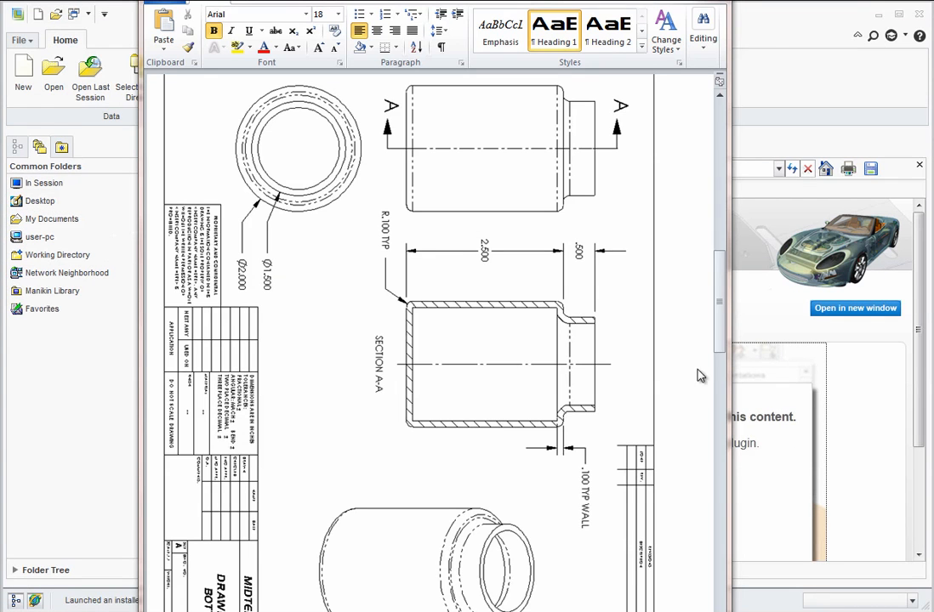
Examine the exam document's dimensioned drawings of the bottle and cap, and the assembly's section and detail views.
scroll(684, 373, down, 15)
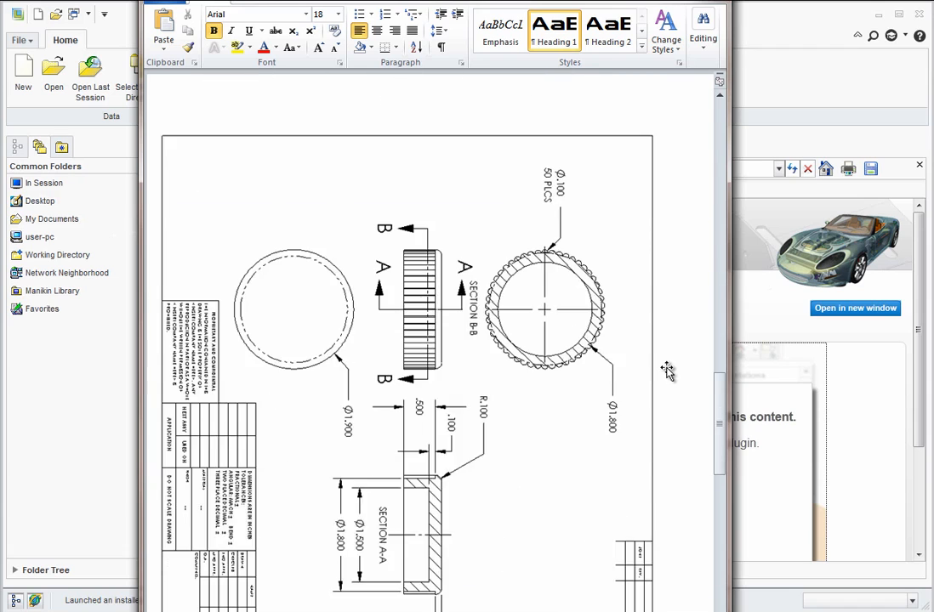
scroll(666, 370, down, 3)
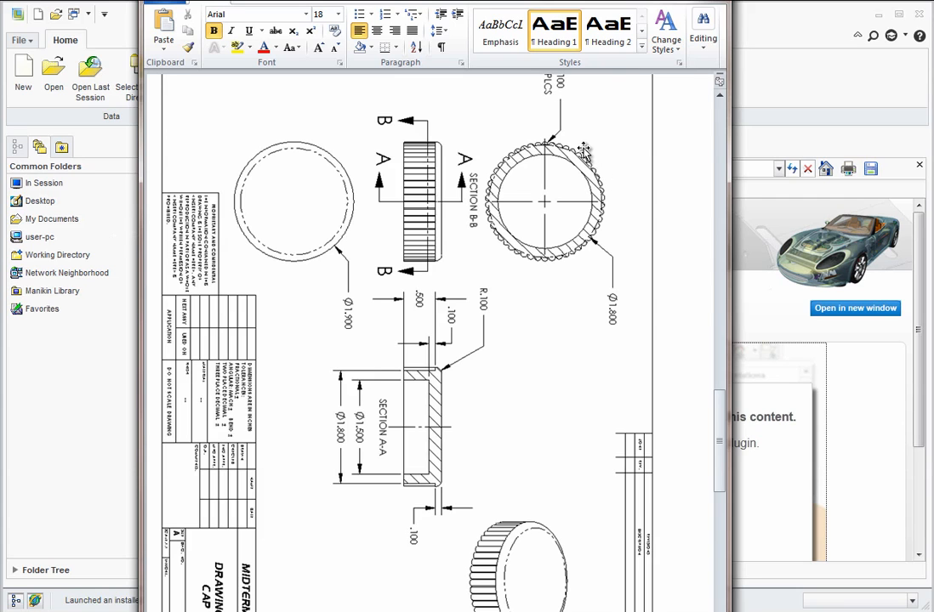
scroll(502, 361, down, 15)
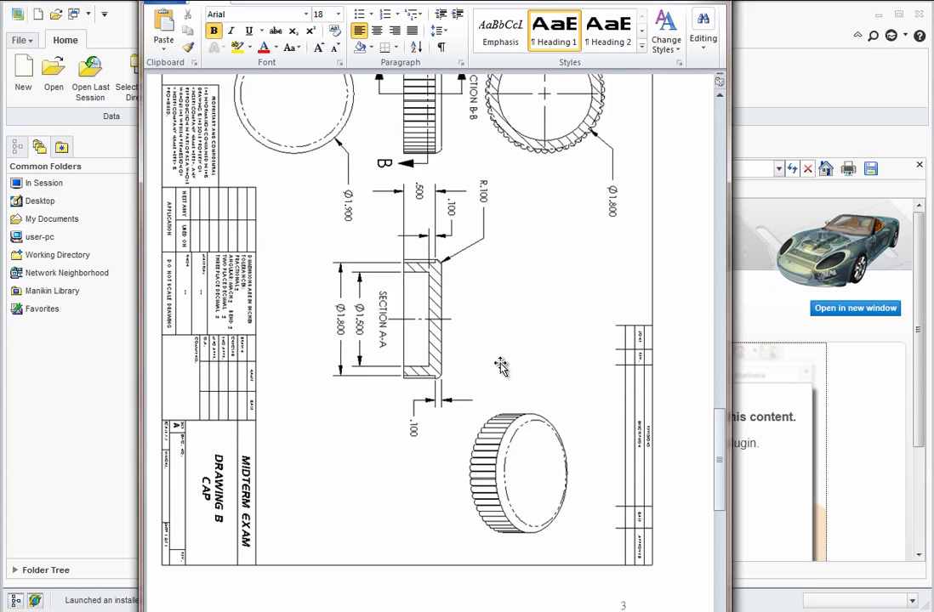
scroll(502, 361, down, 1)
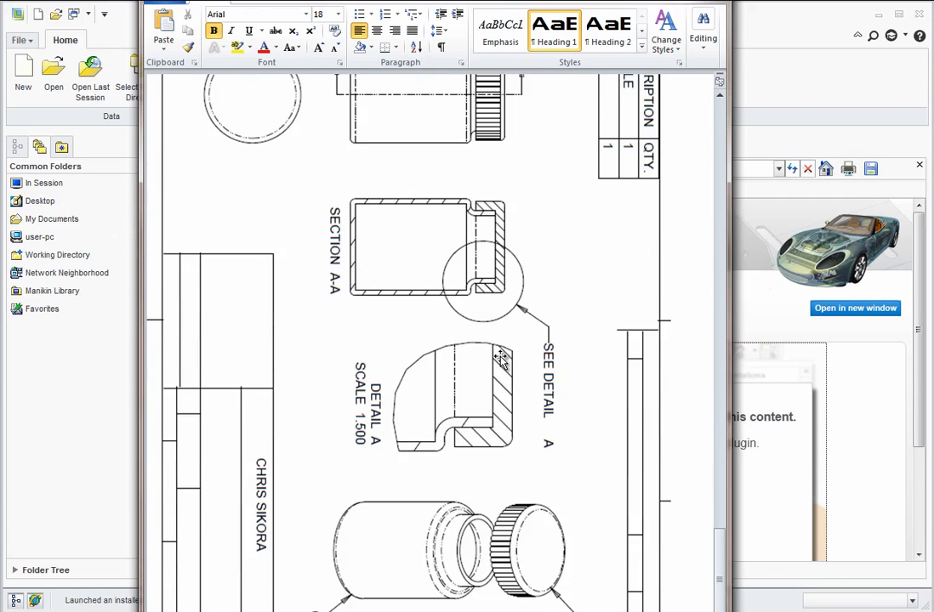
scroll(502, 361, up, 1)
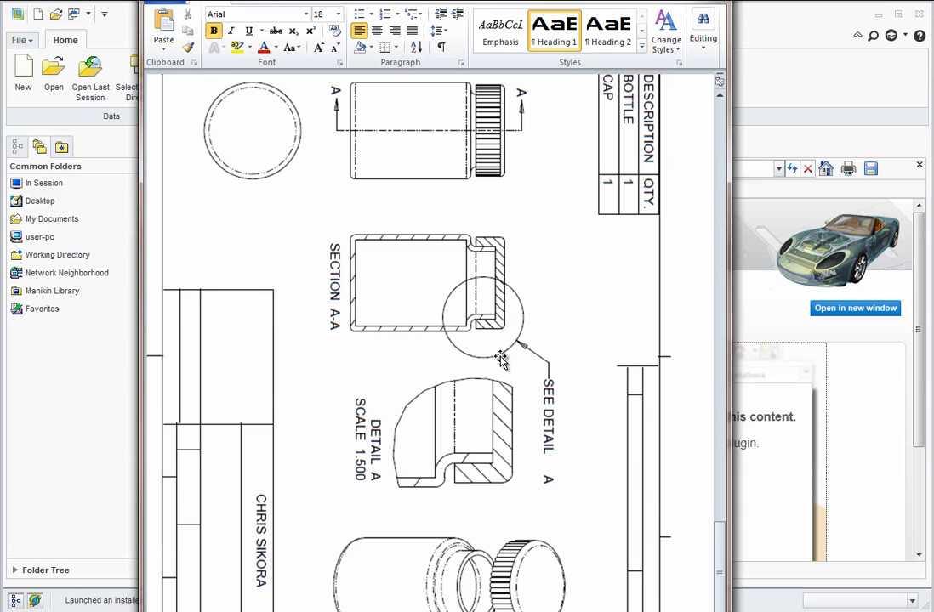
scroll(502, 362, down, 1)
scroll(502, 362, up, 2)
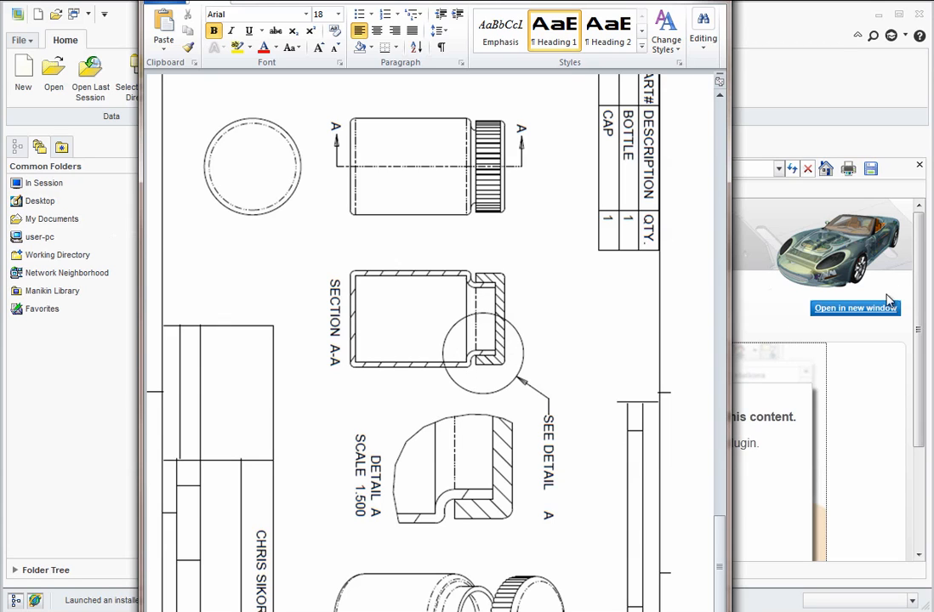
Switch to Creo Parametric, close its embedded browser, and create a solid part named BOTTLE using the default template.
click(920, 166)
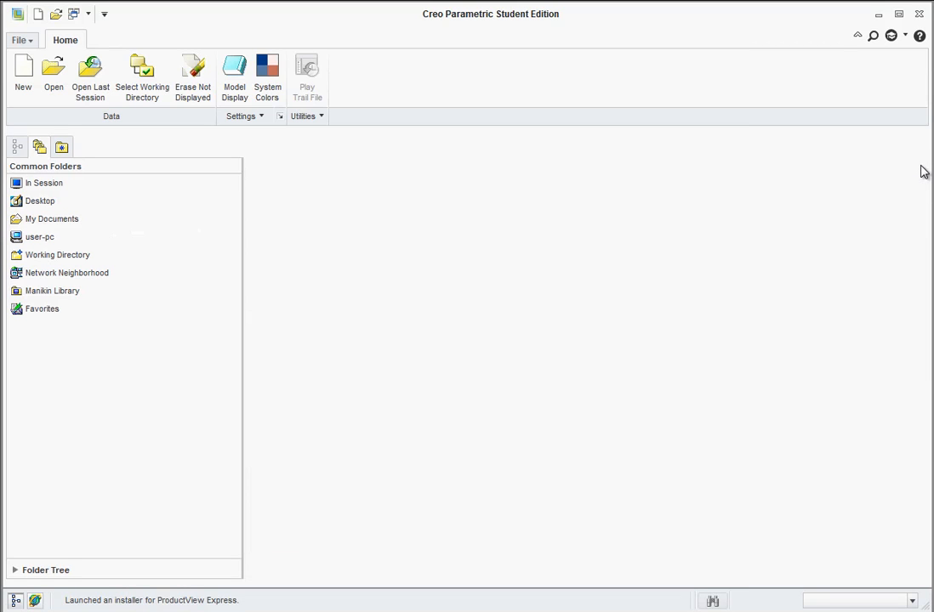
click(34, 94)
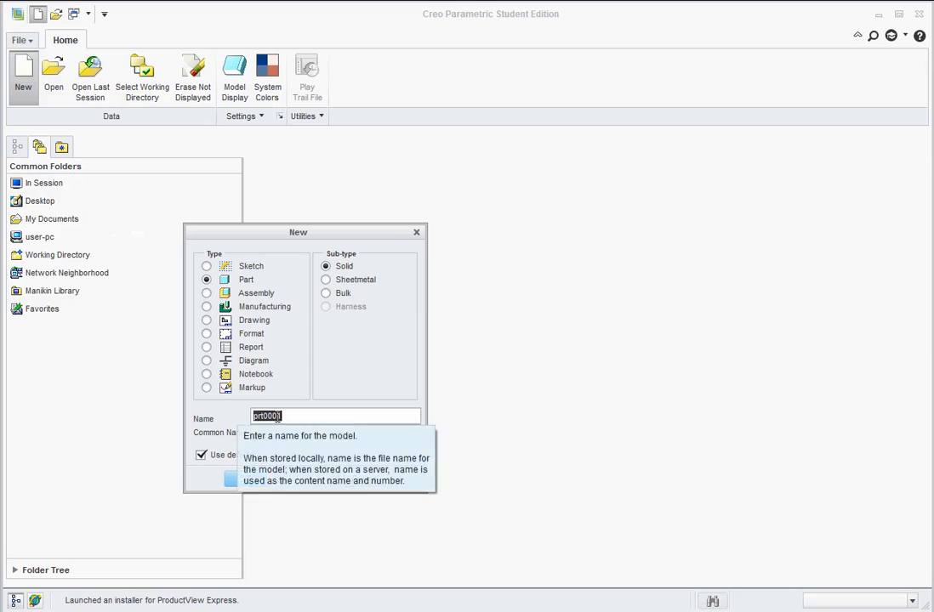
text(BOTTLE)
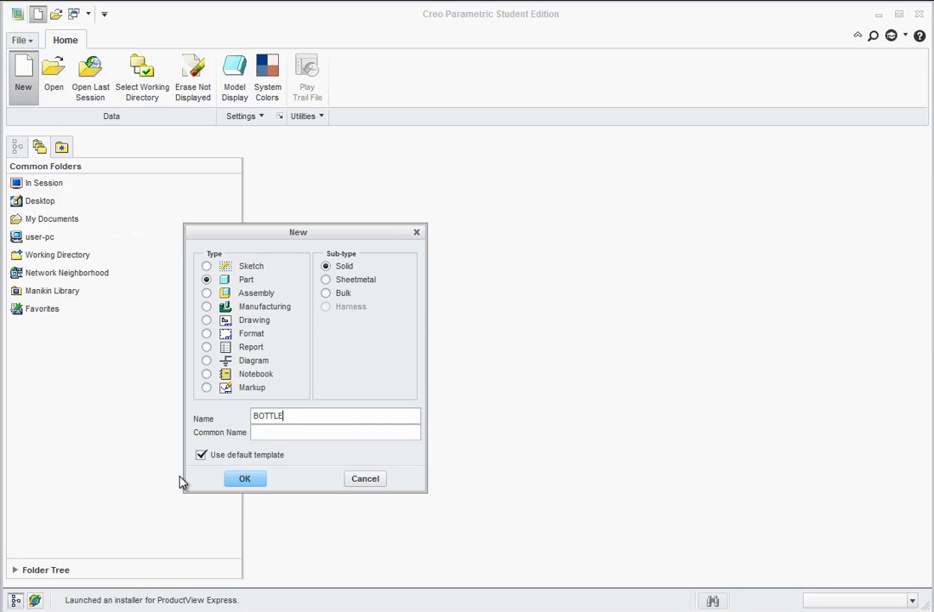
click(245, 480)
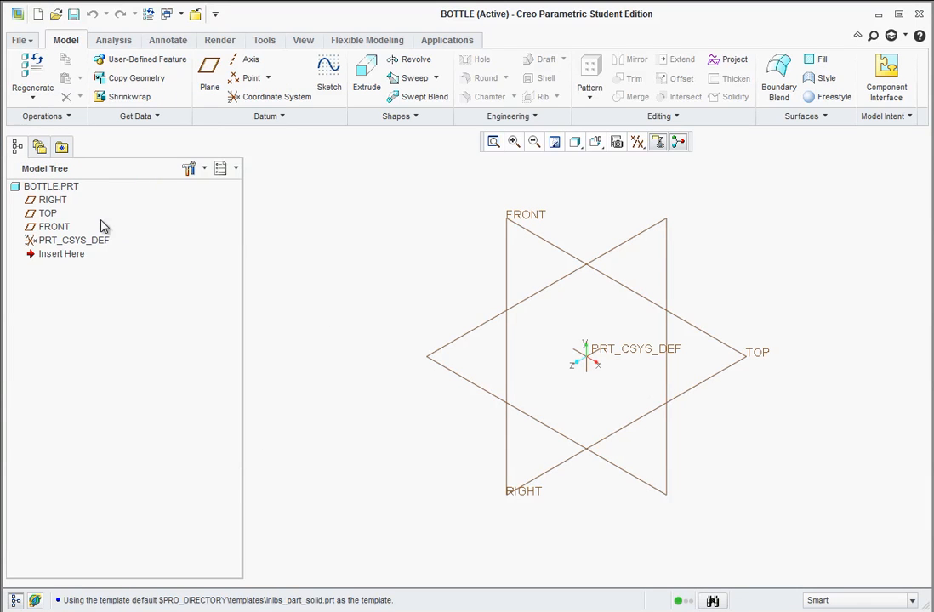
Sketch a circle centred on the origin of the TOP plane, set its diameter to 2 inches, and finish the sketch.
click(38, 214)
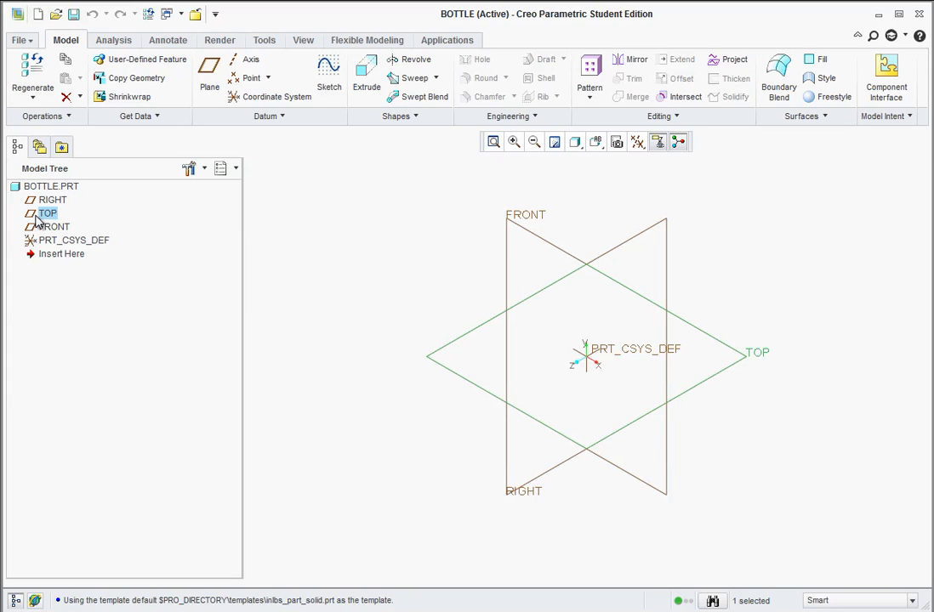
click(327, 76)
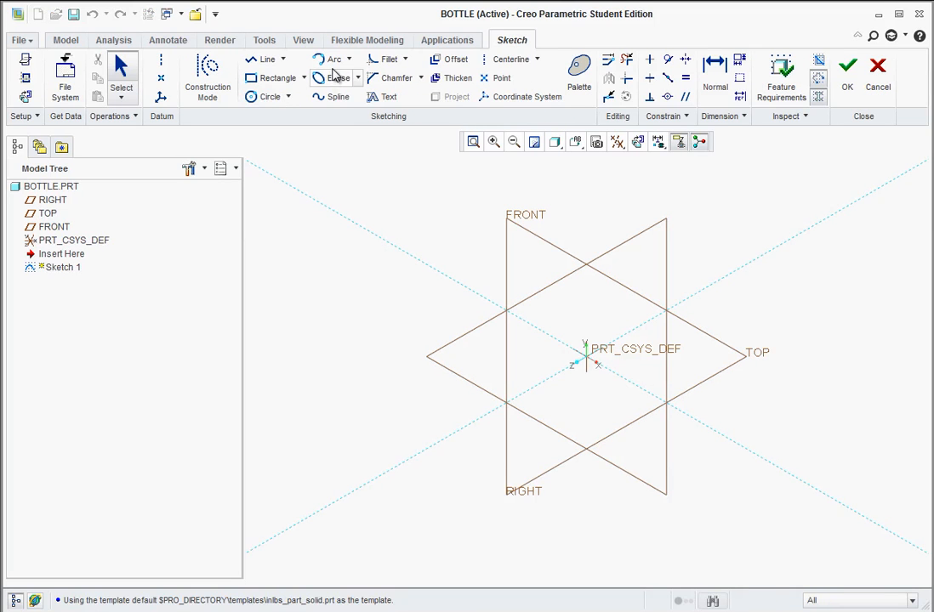
click(266, 96)
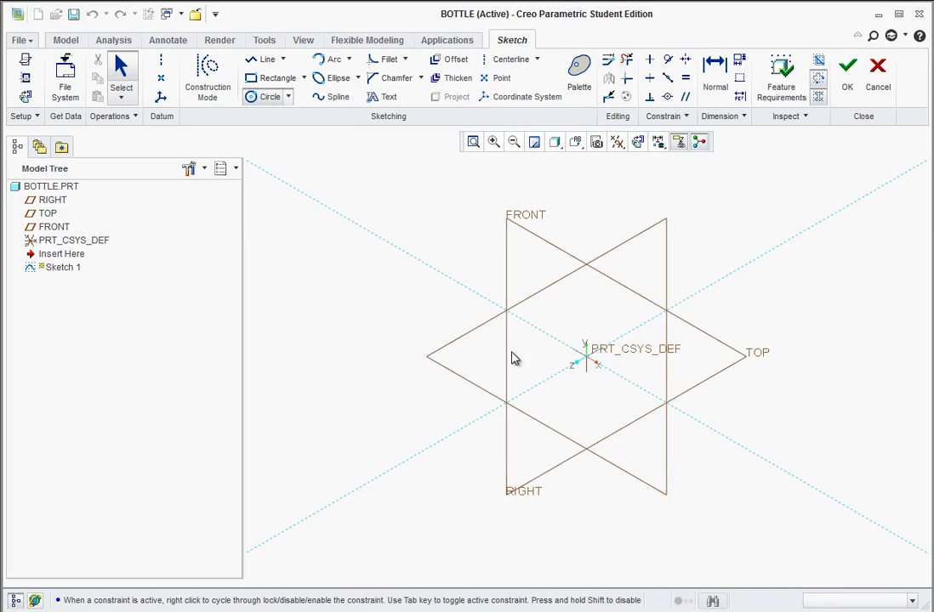
click(587, 362)
click(625, 365)
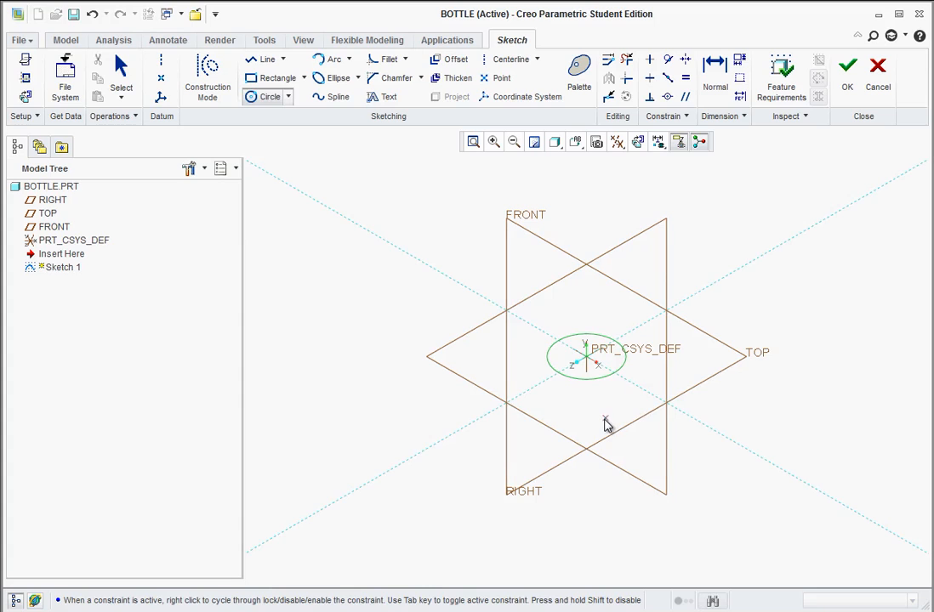
middle_click(604, 425)
double_click(553, 324)
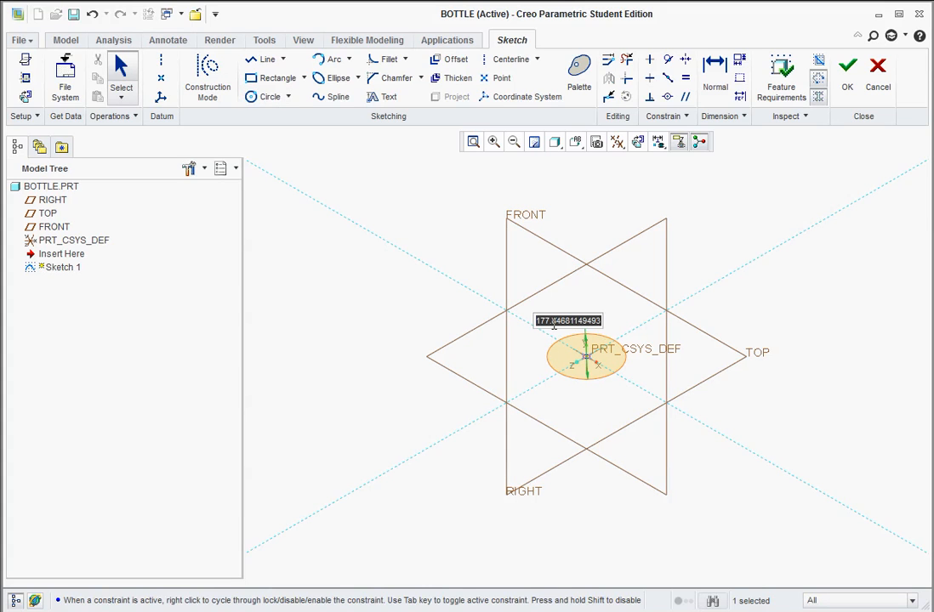
text(2)
key(Return)
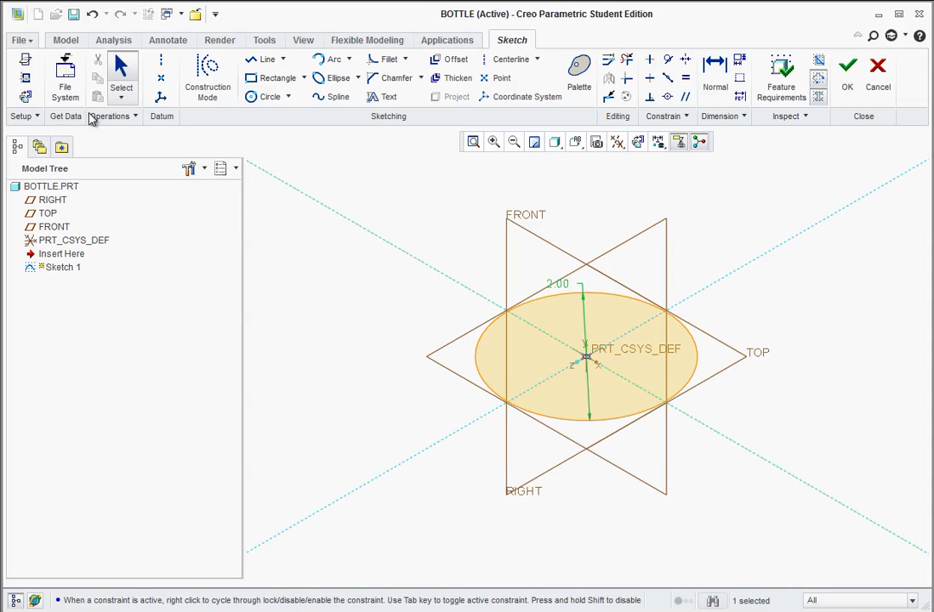
click(847, 72)
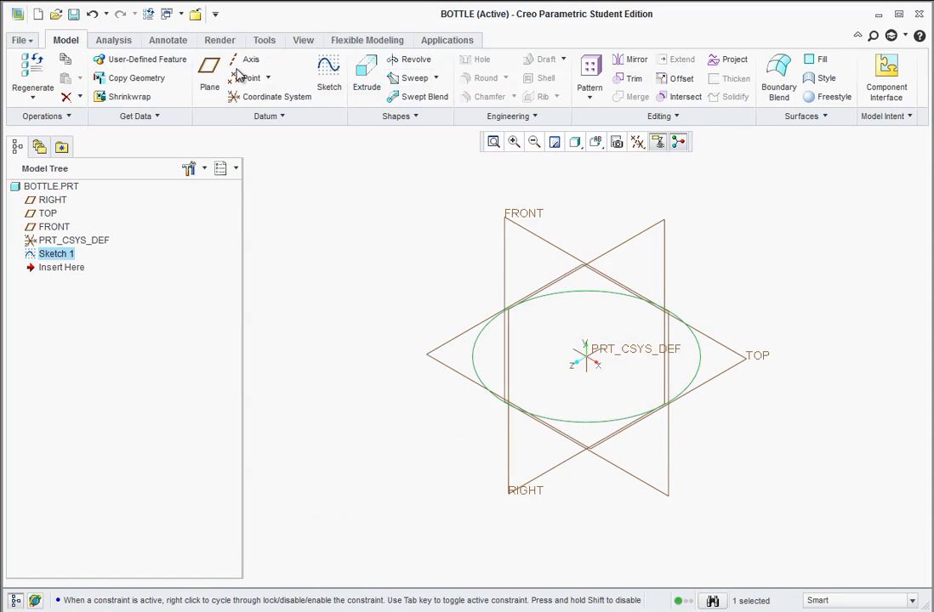
Extrude the 2-inch circle upward to a depth of 2.50 inches as the solid bottle body.
click(368, 87)
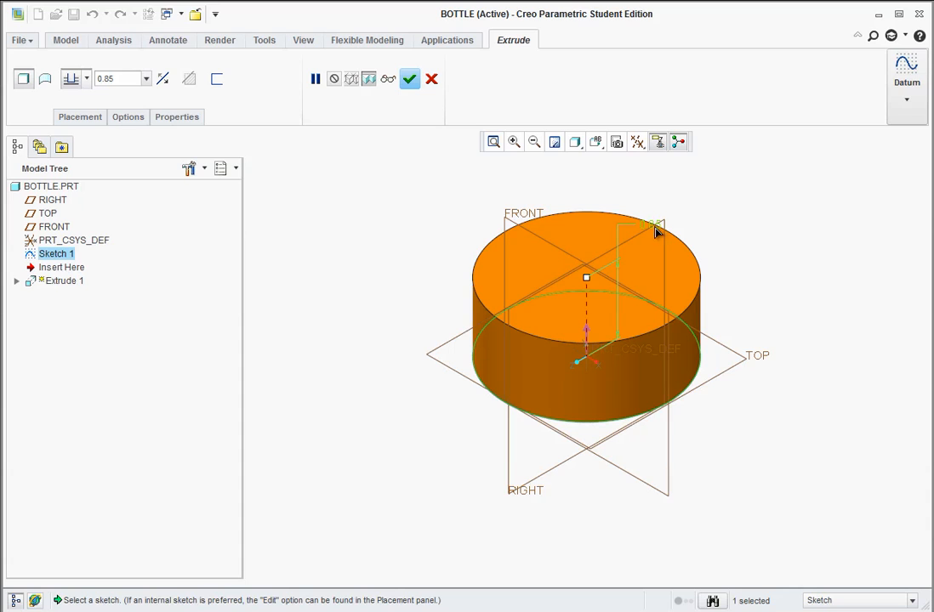
text(.5)
key(Return)
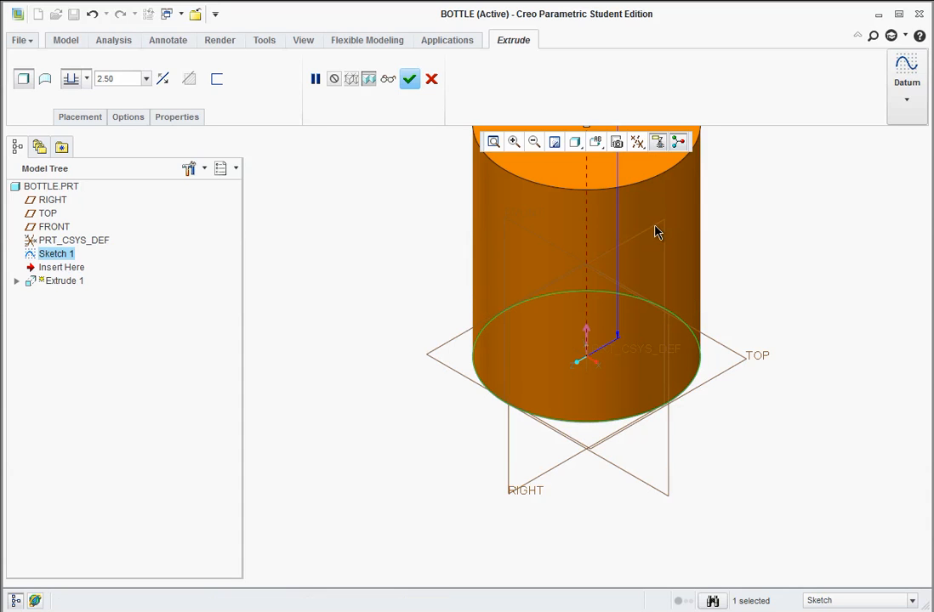
middle_click(655, 232)
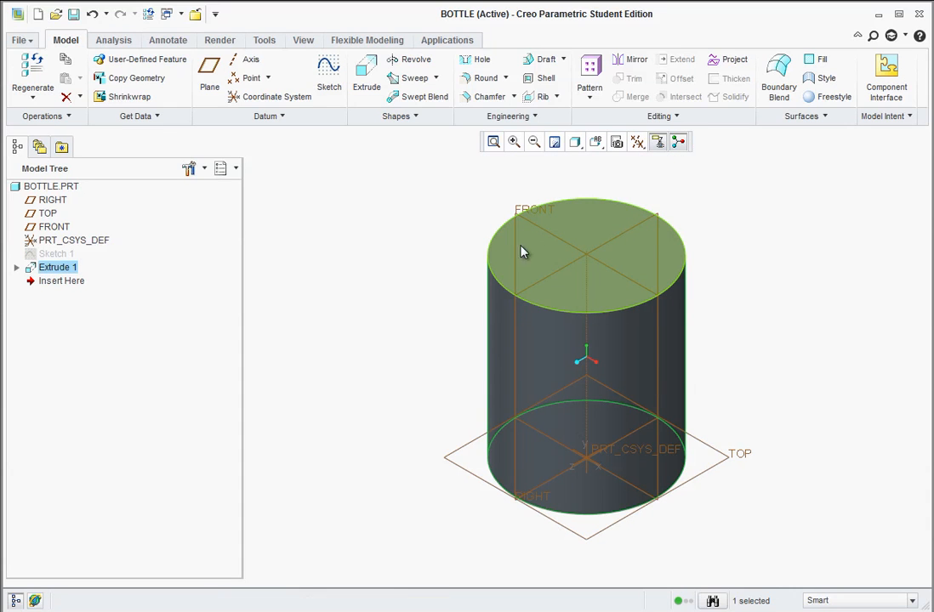
Sketch a concentric circle on the cylinder's top face, set its diameter to 1.5 inches, and finish the sketch.
click(594, 231)
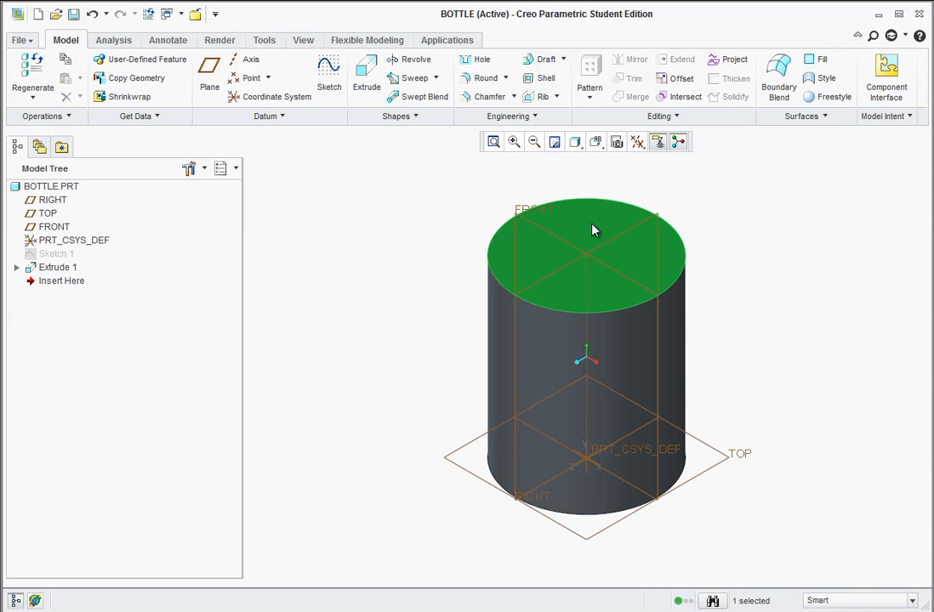
click(330, 75)
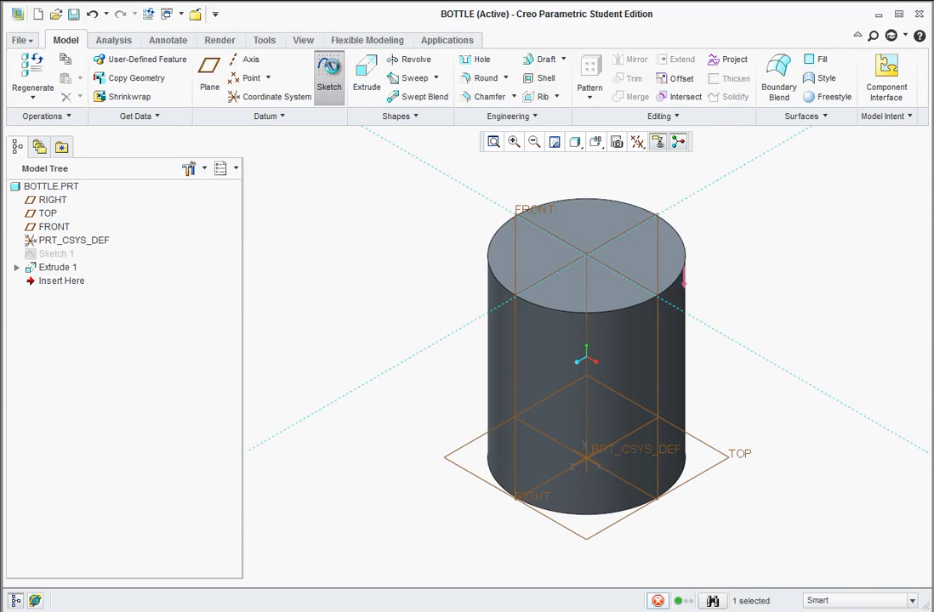
click(257, 101)
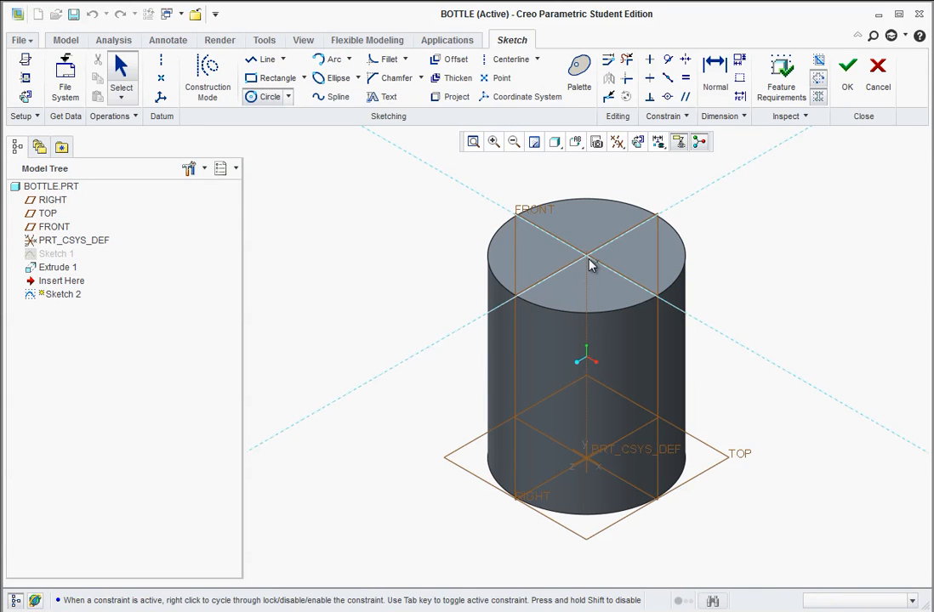
click(586, 255)
click(529, 239)
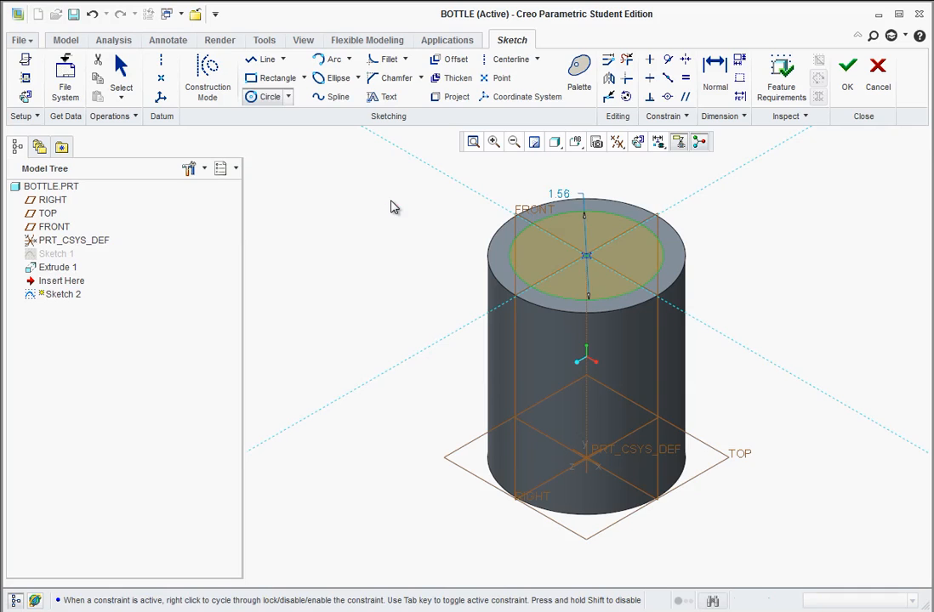
middle_click(390, 206)
double_click(559, 189)
text(1.5)
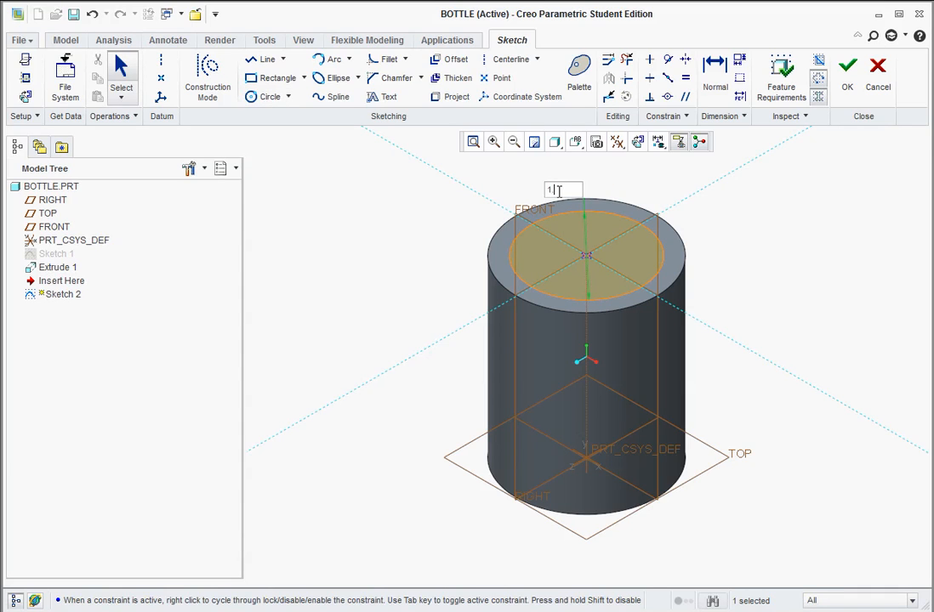
key(Return)
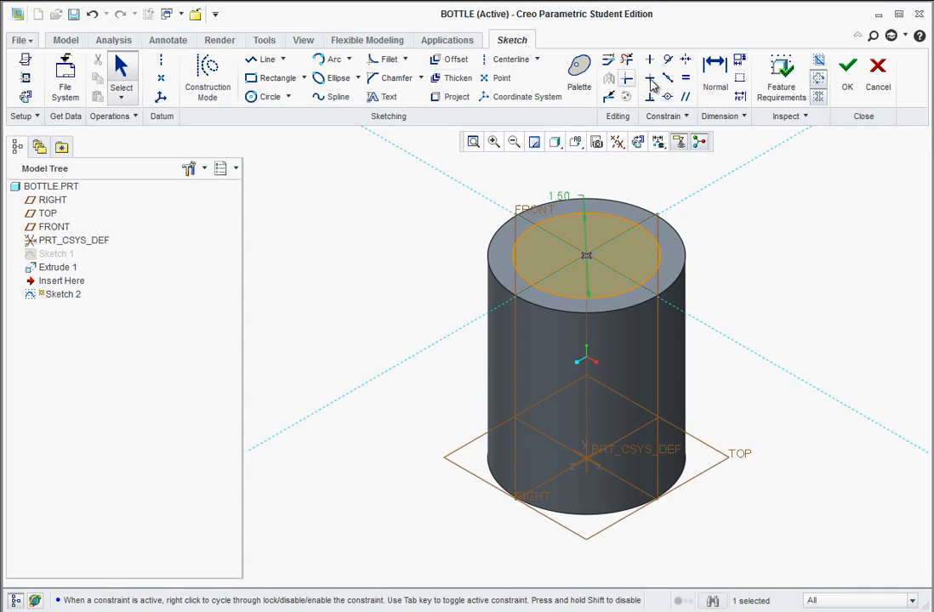
click(846, 75)
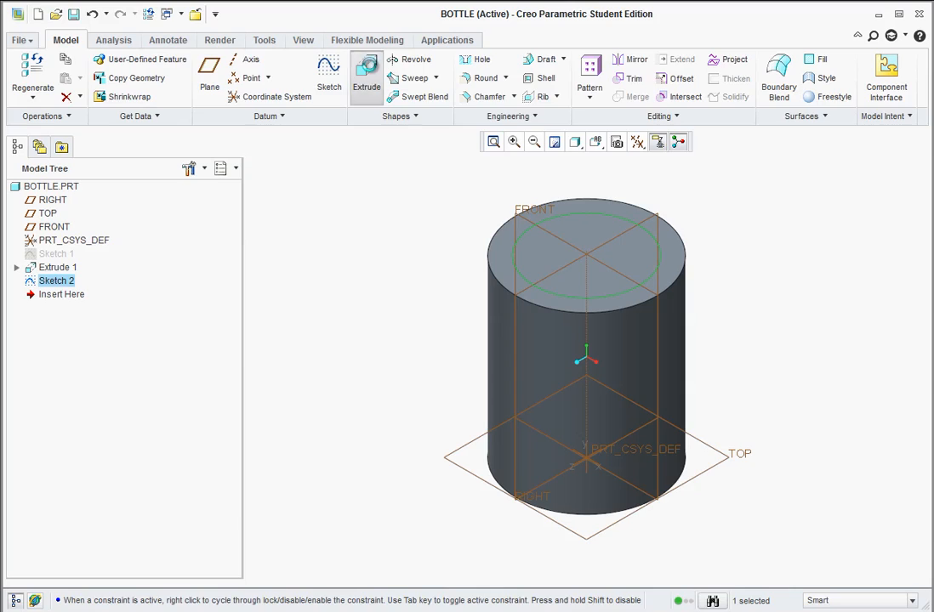
Extrude the 1.5-inch circle 0.50 inch upward from the body's top face to form the bottle neck.
click(368, 73)
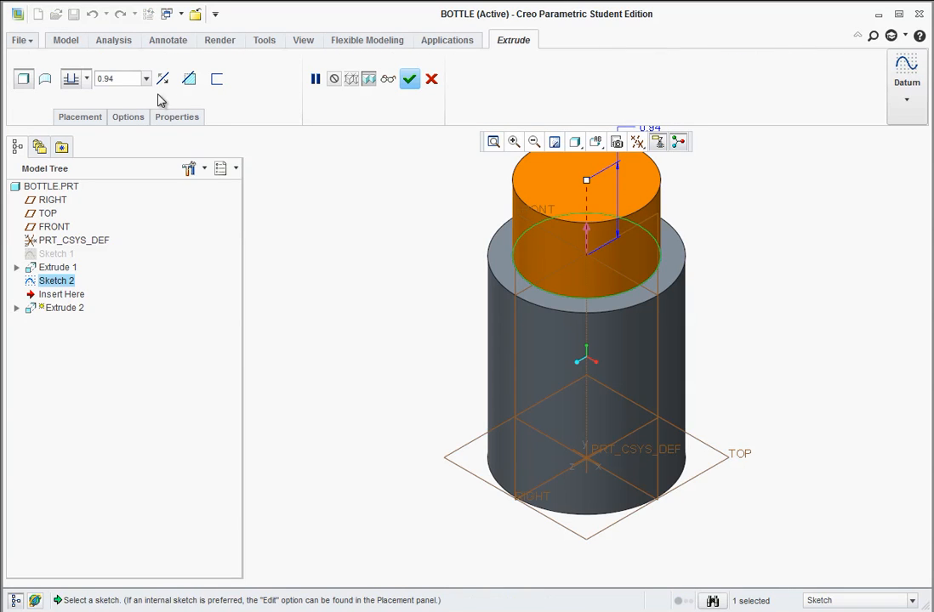
drag(124, 78, 56, 75)
text(0.50)
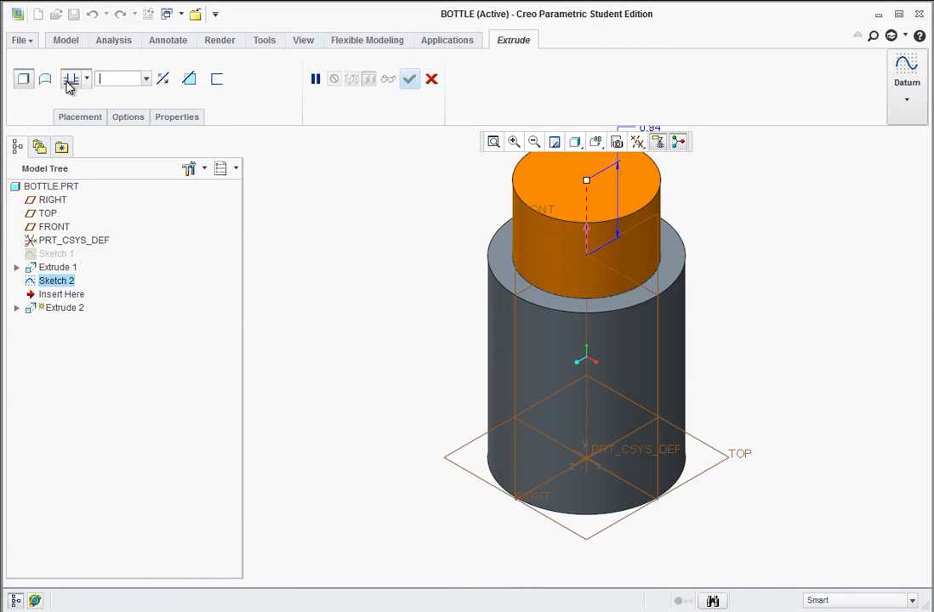
key(Return)
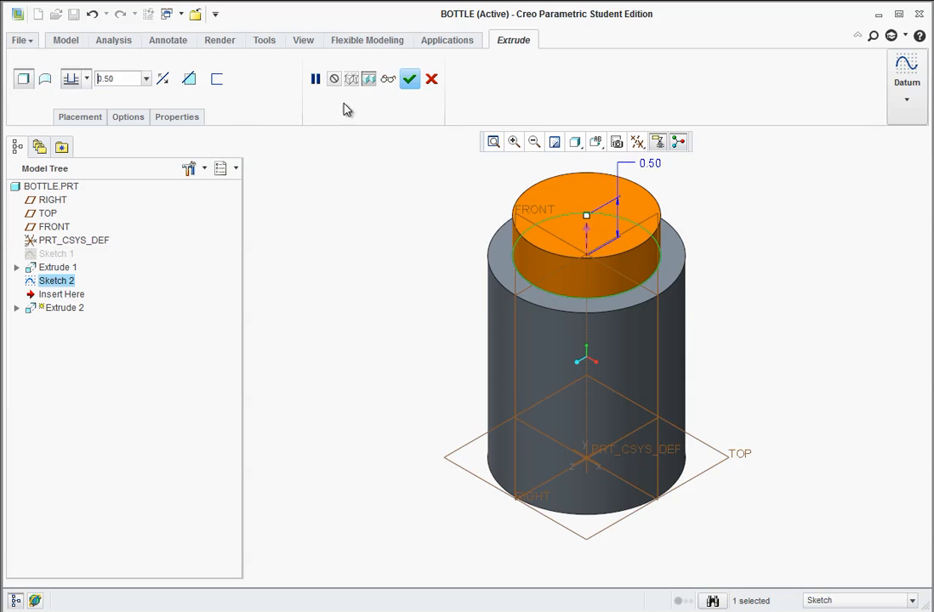
click(410, 78)
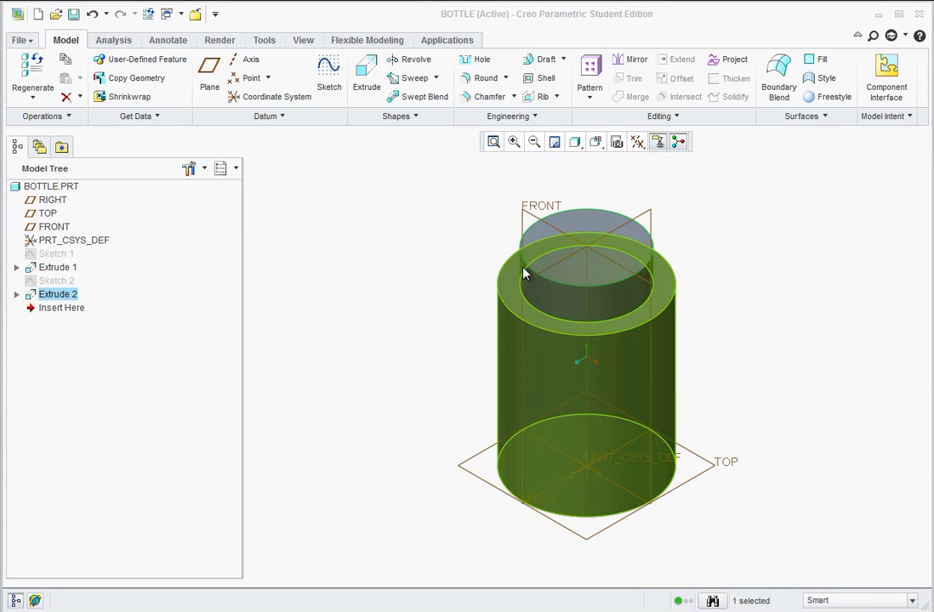
Round the body's bottom edge, the body's top outer edge and the edge at the neck's base with a 0.10 inch radius.
click(482, 77)
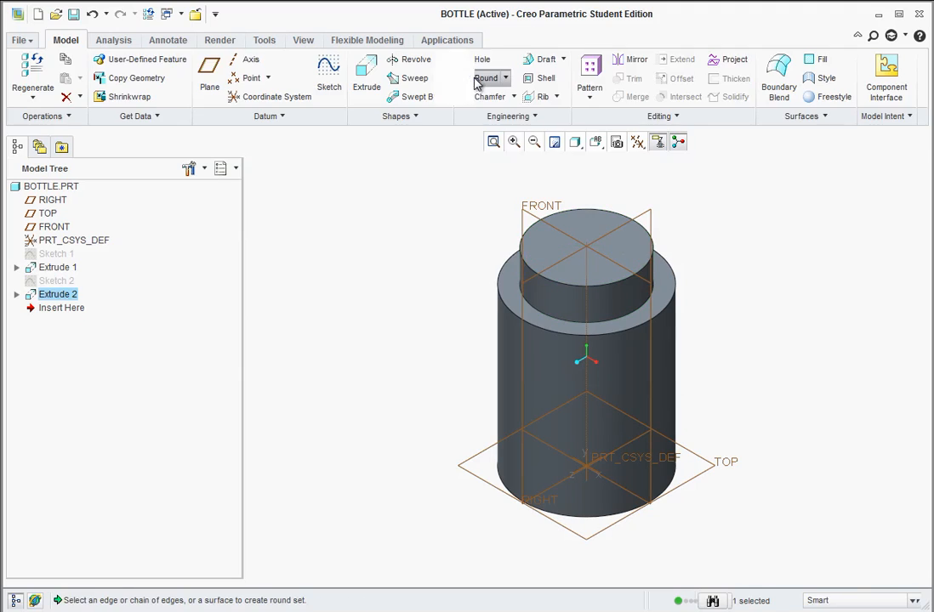
drag(93, 78, 7, 72)
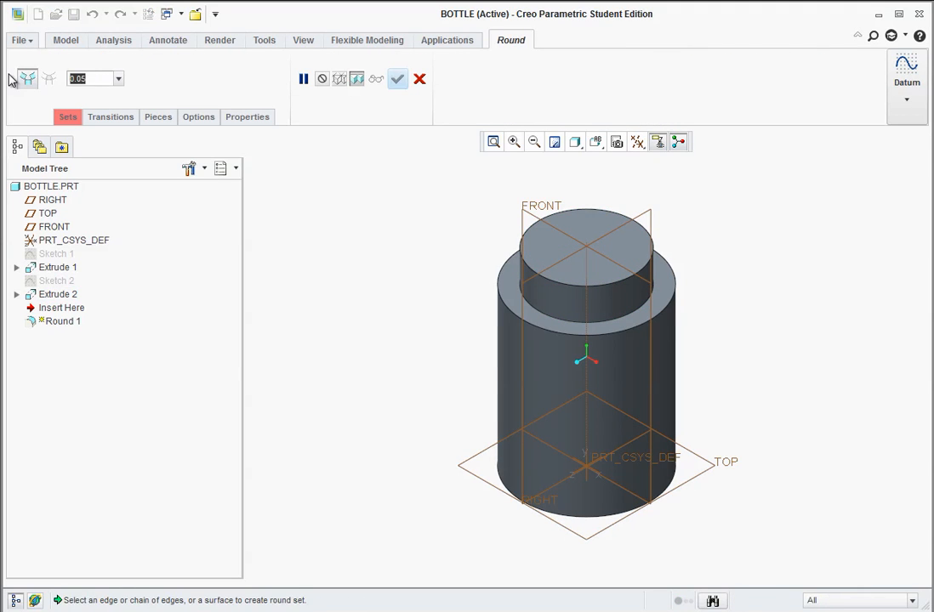
text(0.10)
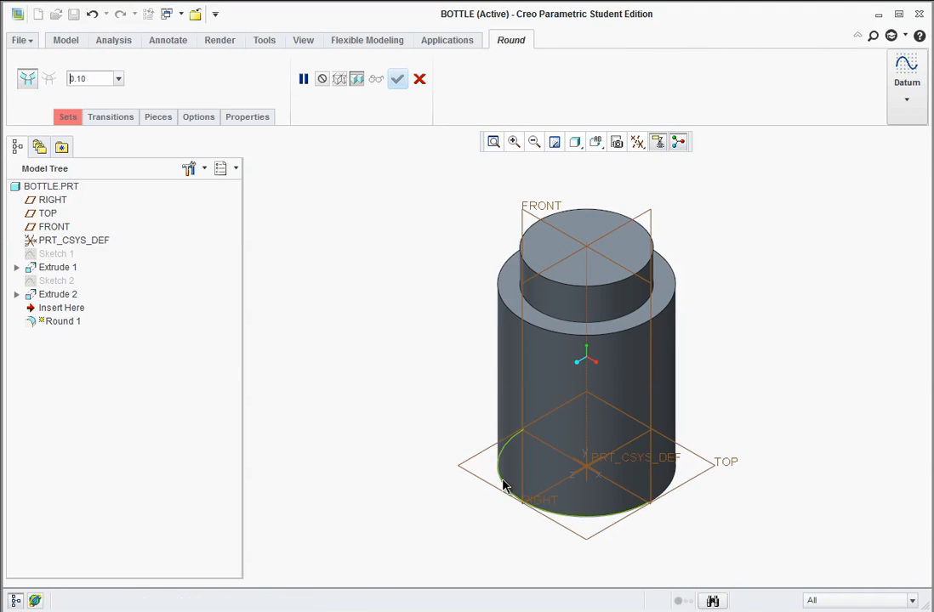
click(502, 484)
click(507, 307)
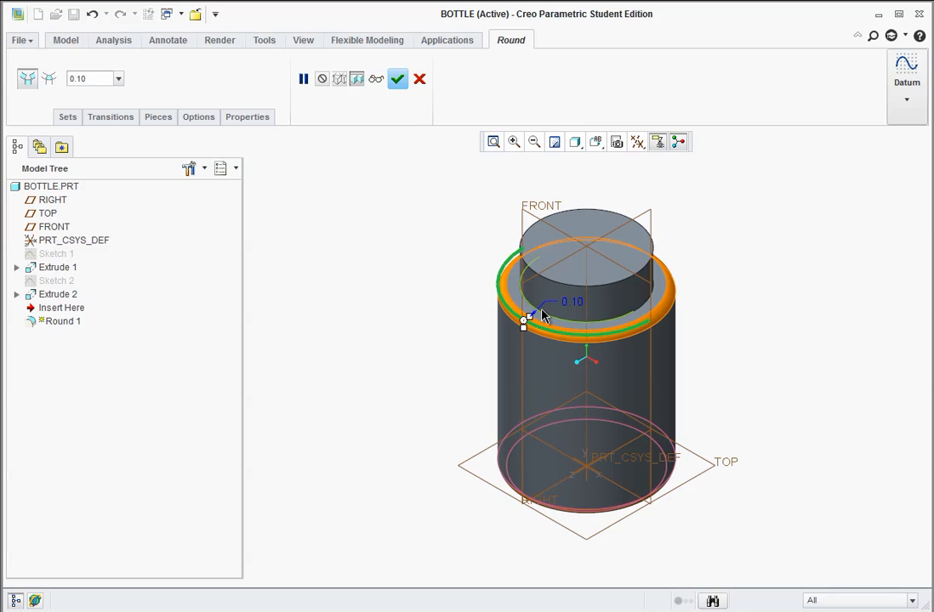
click(541, 311)
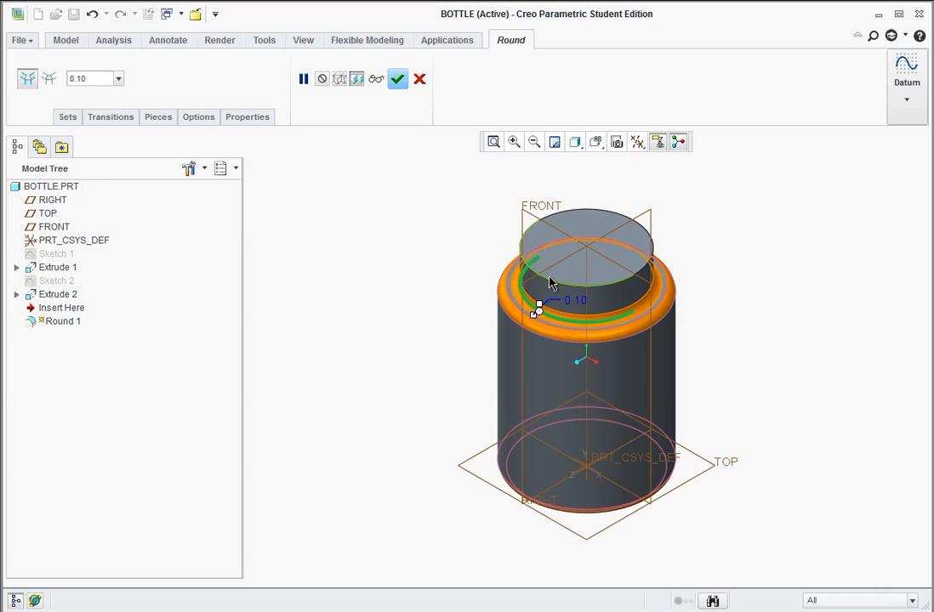
click(398, 79)
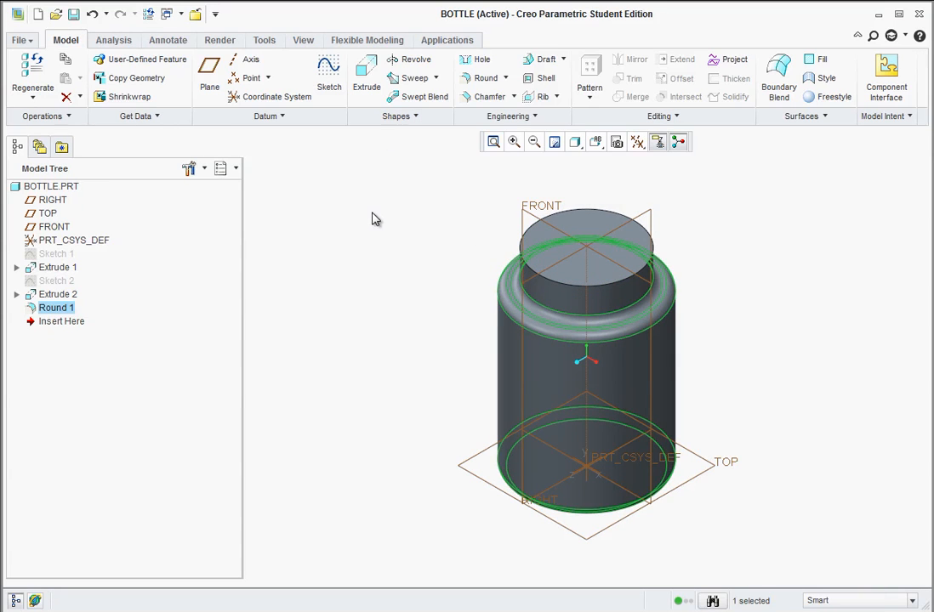
click(371, 219)
Turn off the display of datum planes, axes, points, coordinate systems and the spin center.
click(638, 142)
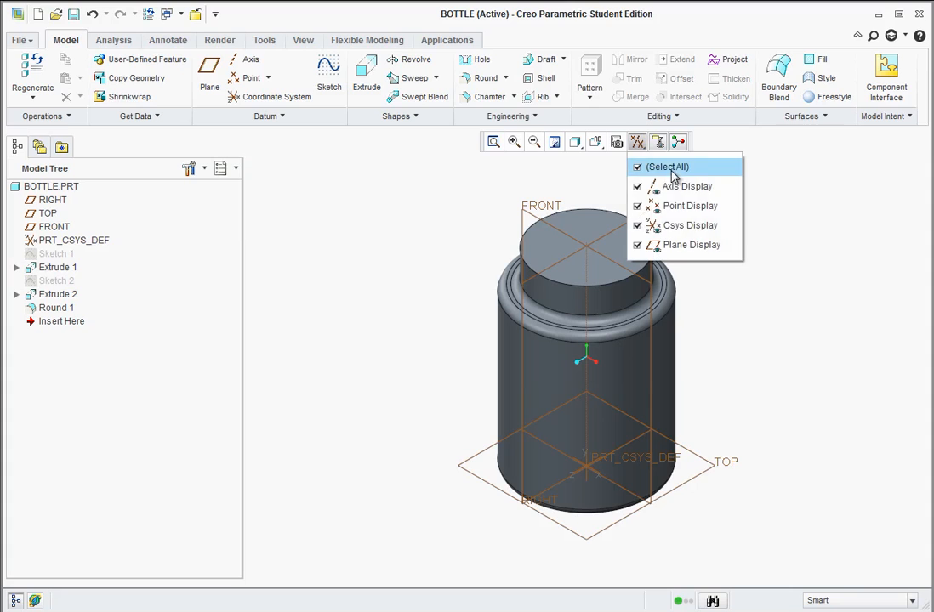
click(648, 245)
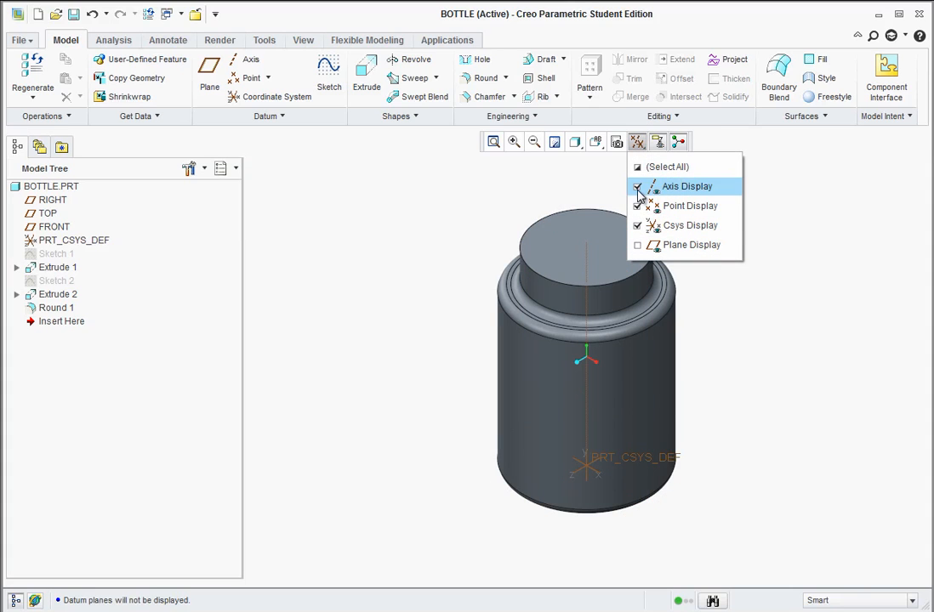
click(638, 186)
click(638, 206)
click(638, 225)
click(491, 204)
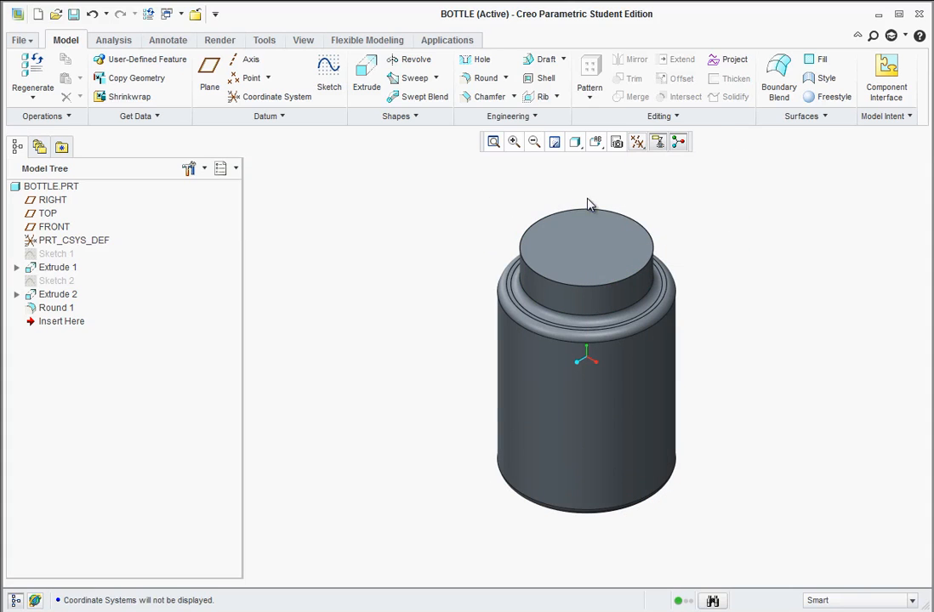
click(681, 143)
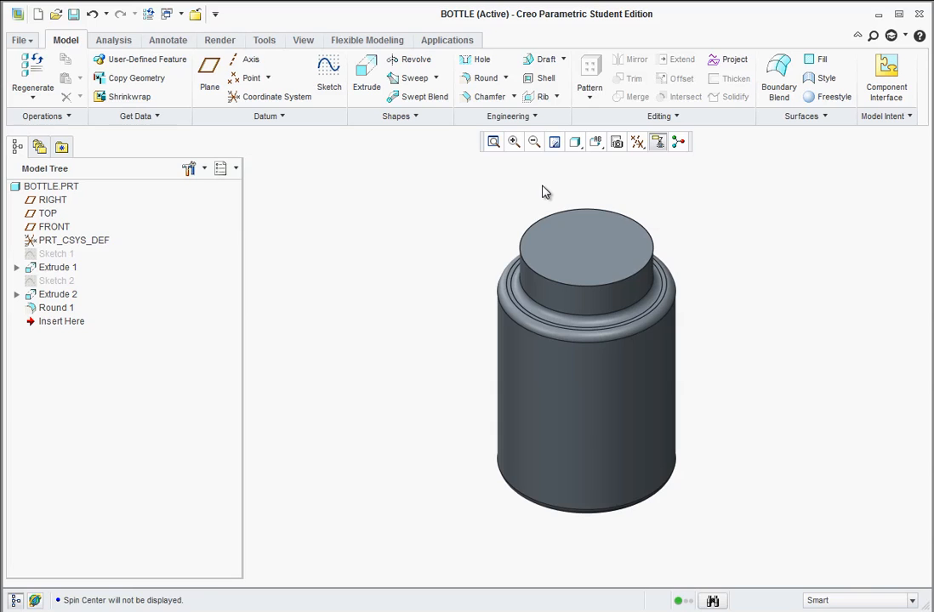
Shell the bottle to a 0.10 inch wall thickness, removing the top face of the neck.
click(545, 79)
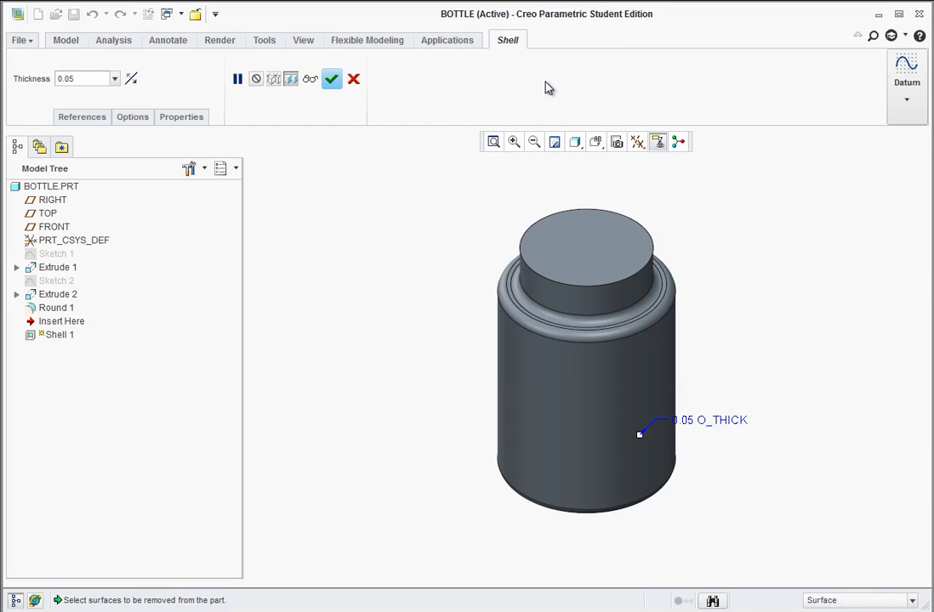
double_click(84, 79)
text(.1)
key(Return)
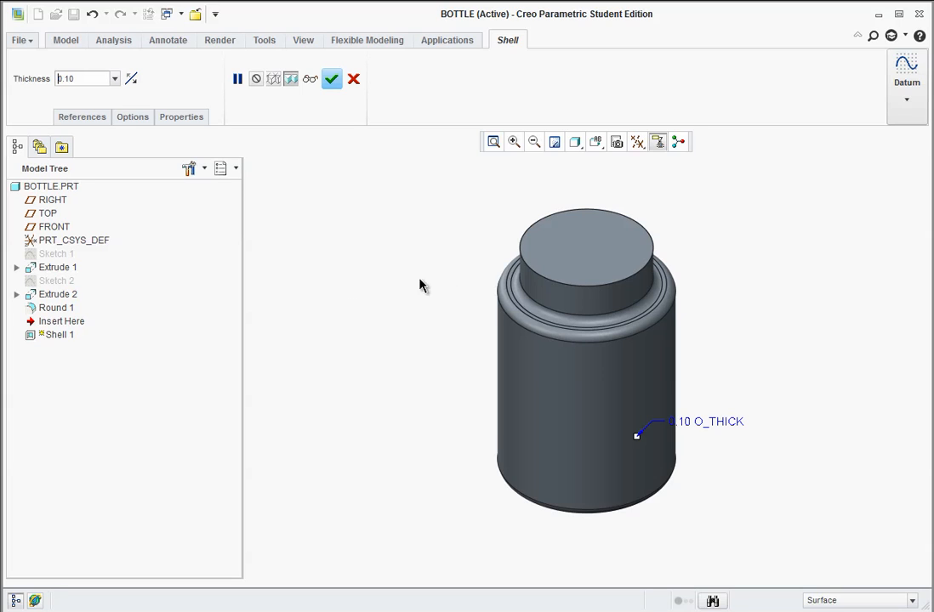
click(587, 255)
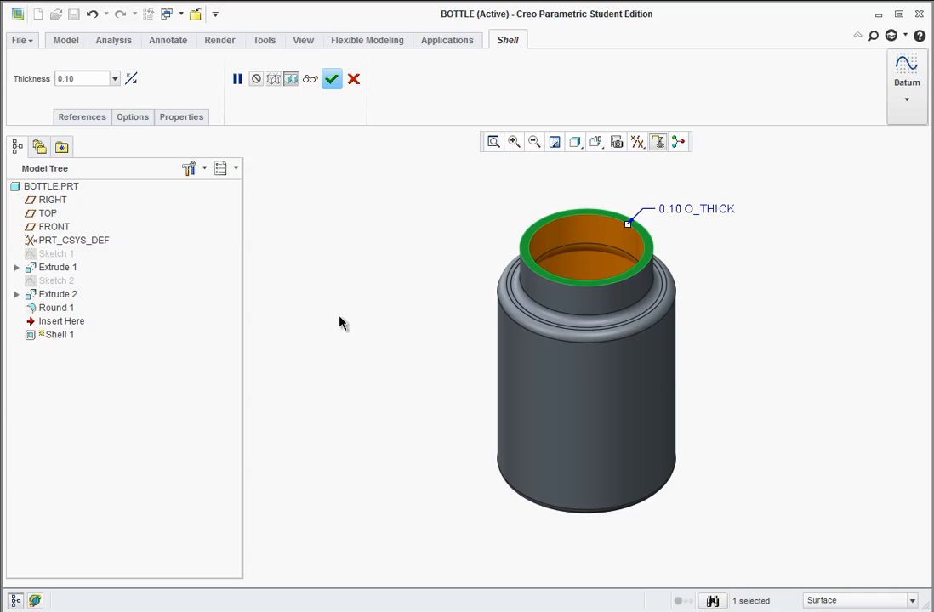
click(331, 79)
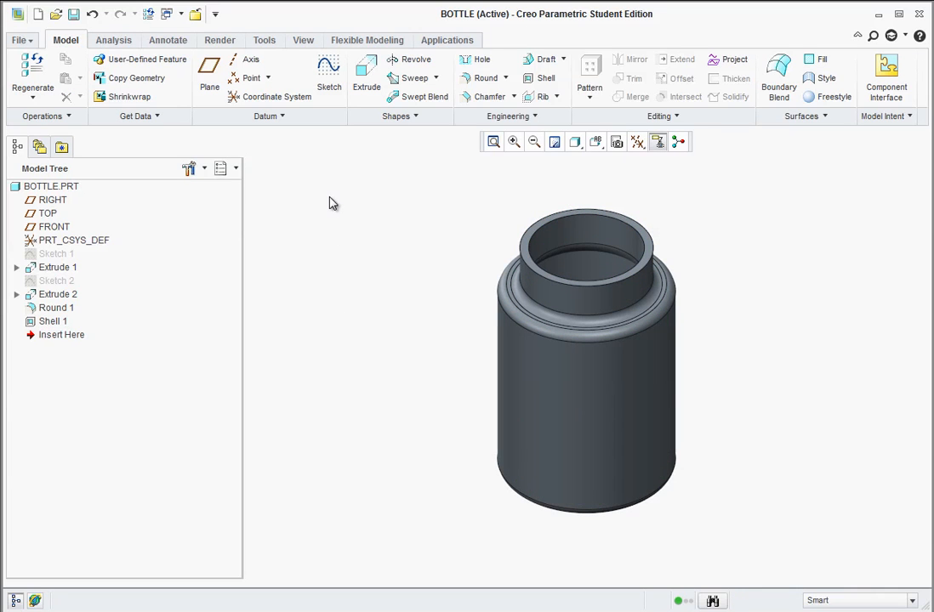
Create a new solid part named cap using the default template.
click(38, 14)
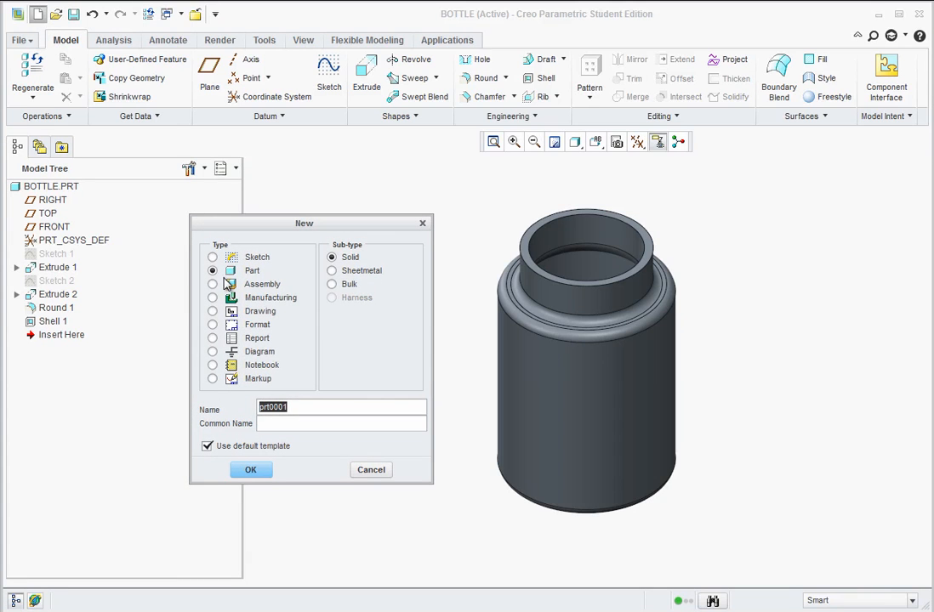
text(c)
click(251, 469)
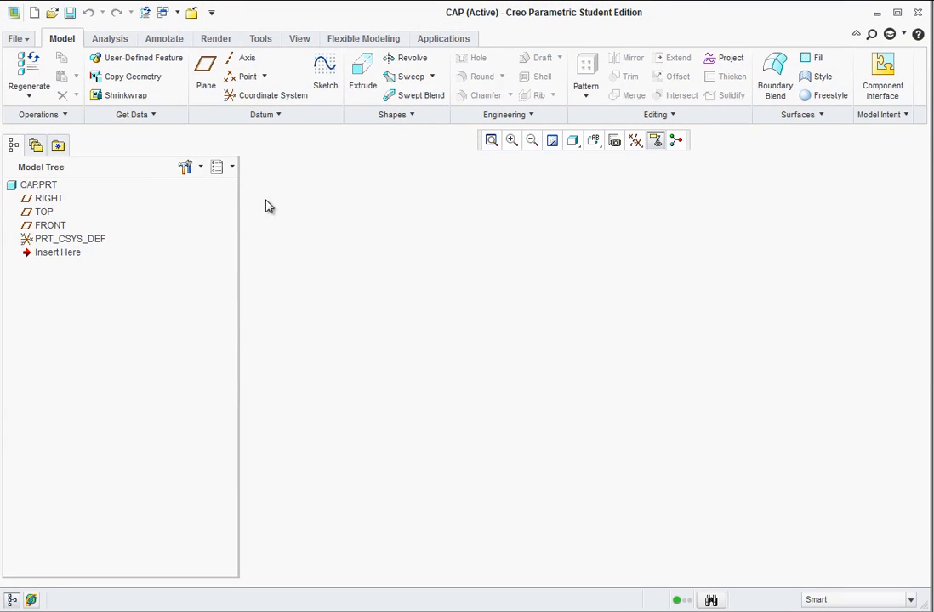
Sketch a circle centred on the origin of the TOP plane, set its diameter to 1.9 inches, and finish the sketch.
click(43, 213)
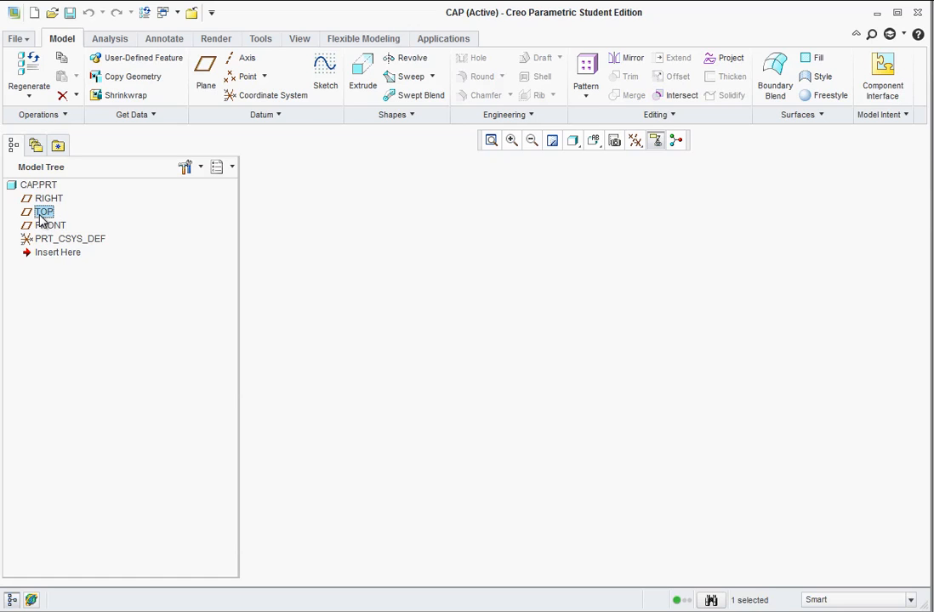
click(327, 75)
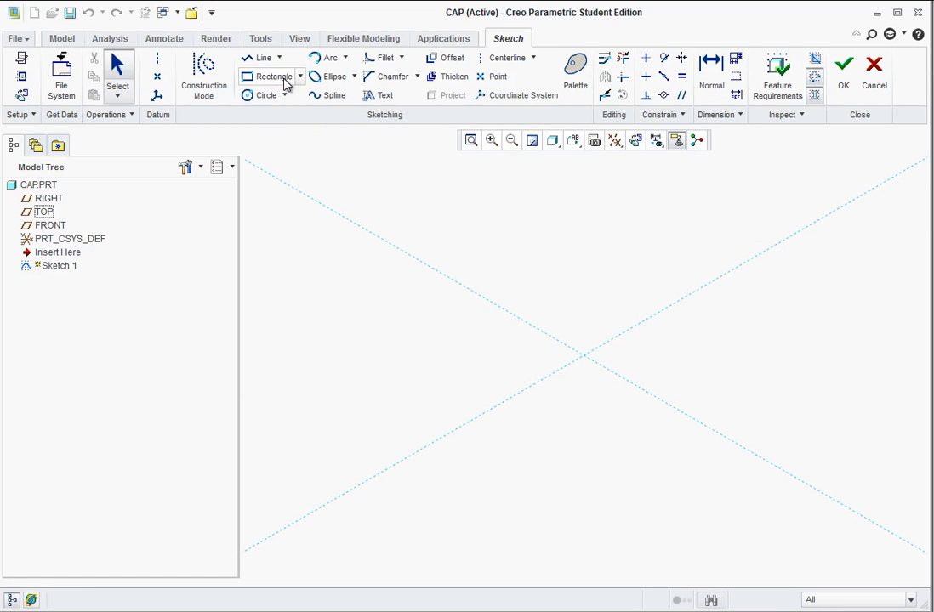
click(251, 96)
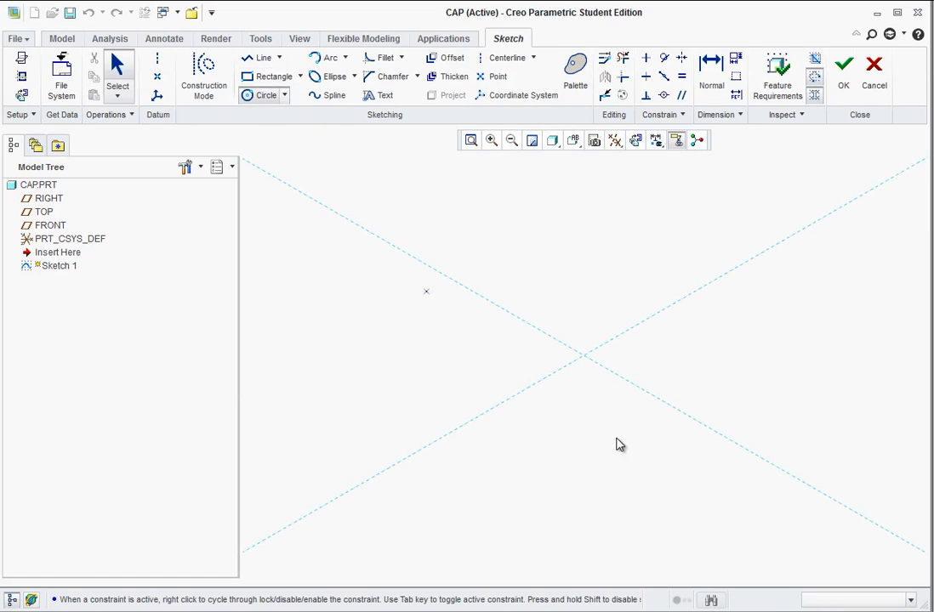
click(584, 357)
click(734, 379)
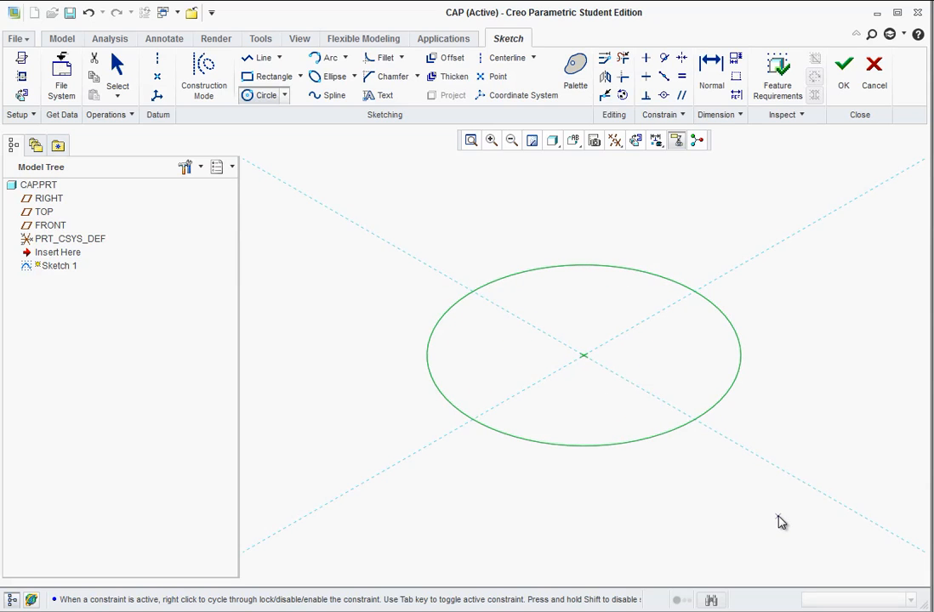
middle_click(781, 512)
double_click(544, 228)
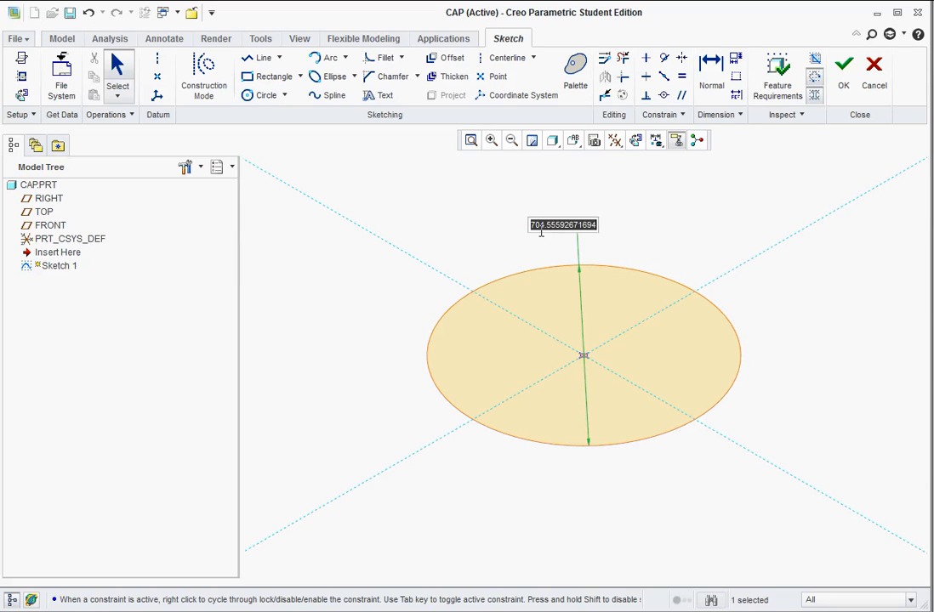
text(1.9)
key(Return)
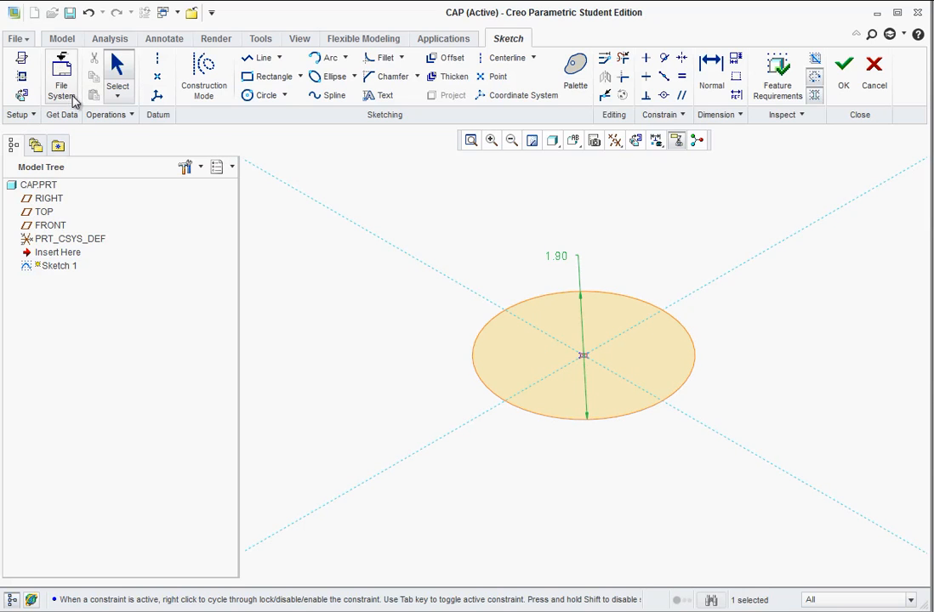
click(843, 75)
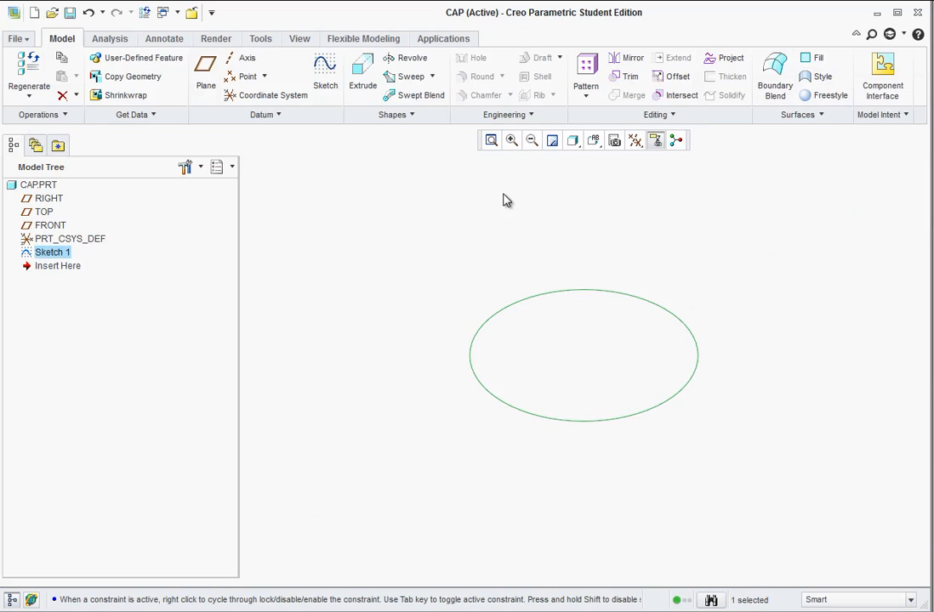
Extrude the 1.9-inch circle upward to a depth of 0.1 inch as the cap's disc.
click(362, 75)
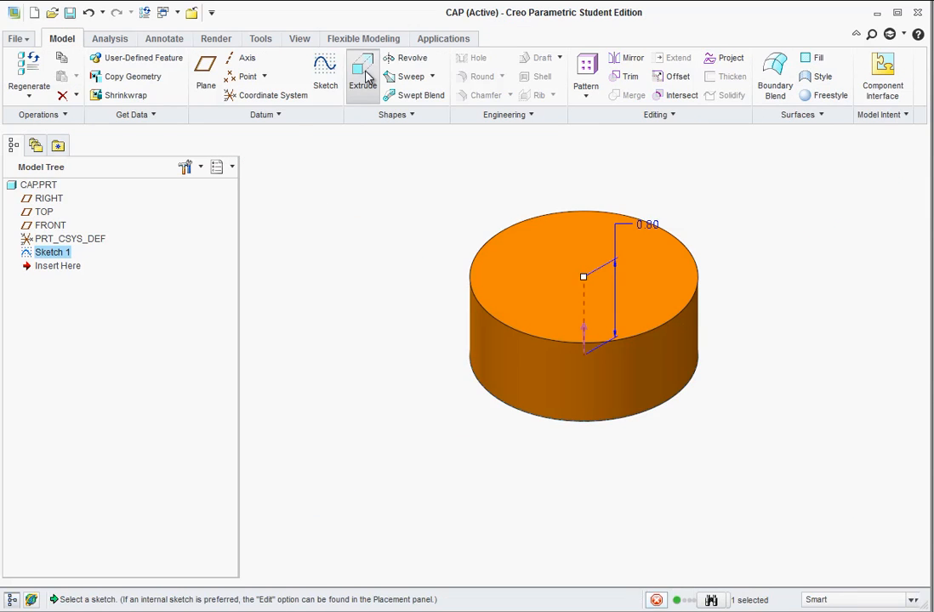
double_click(648, 223)
text(.1)
key(Return)
key(Return)
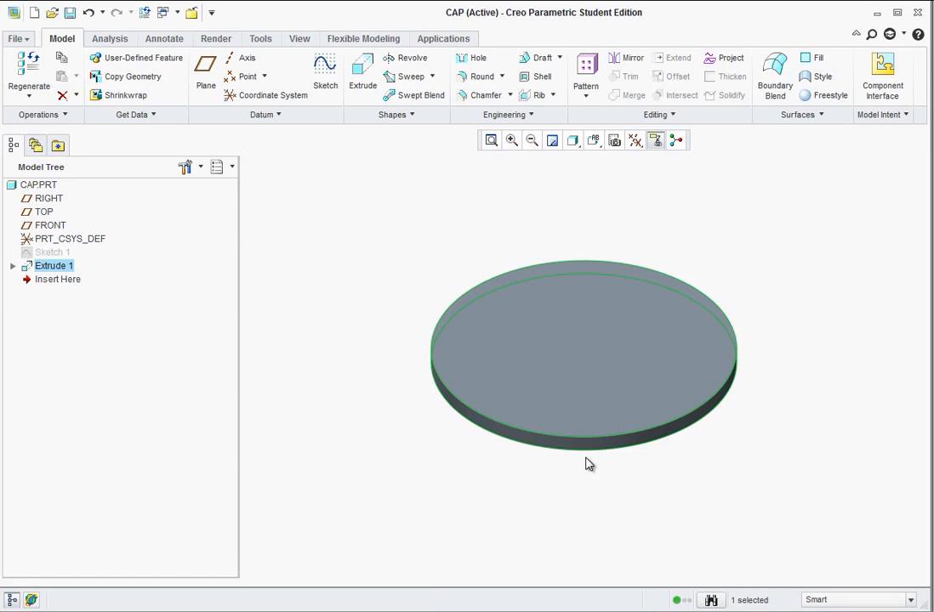
click(598, 146)
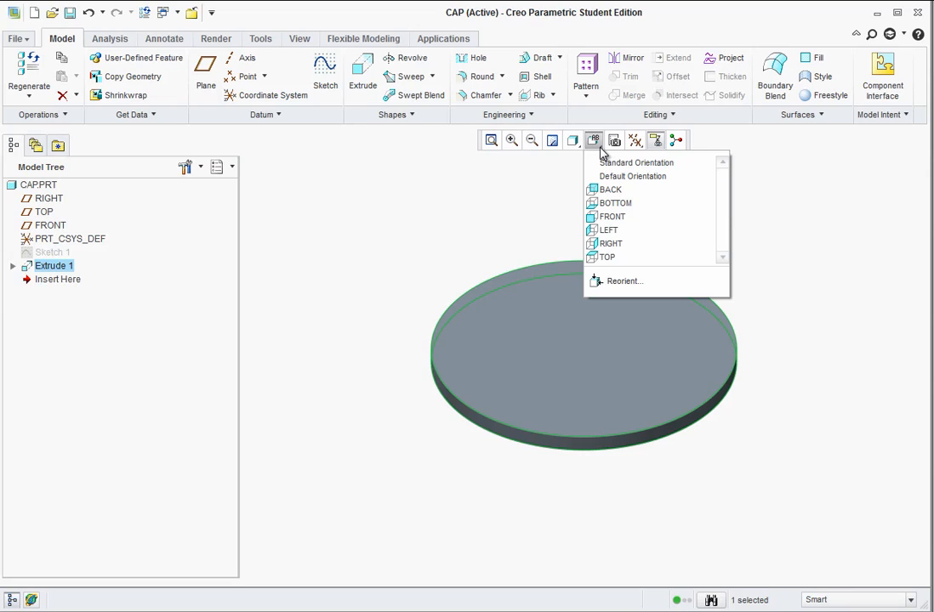
click(435, 224)
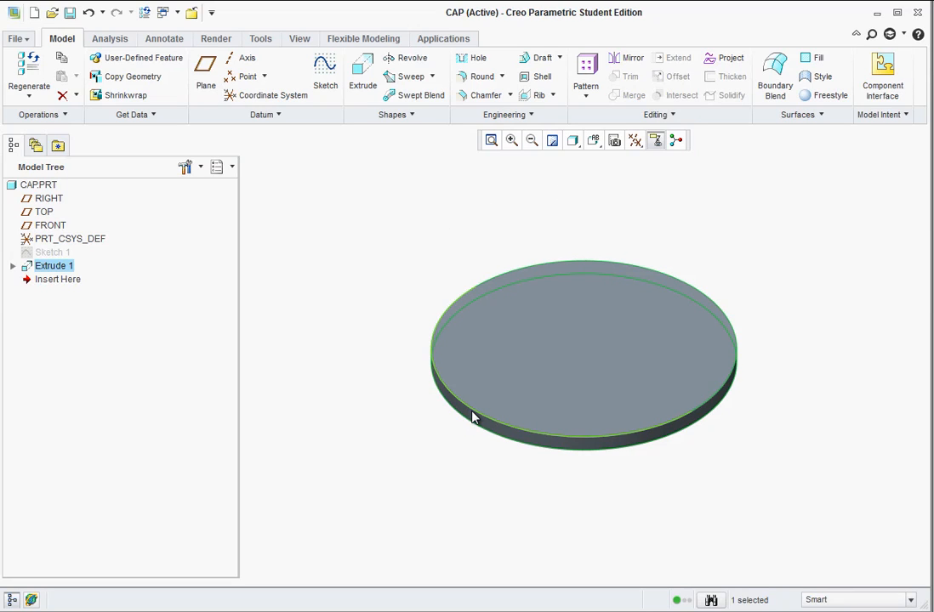
Round the top outer edge of the cap's disc with a 0.10 inch radius.
click(474, 78)
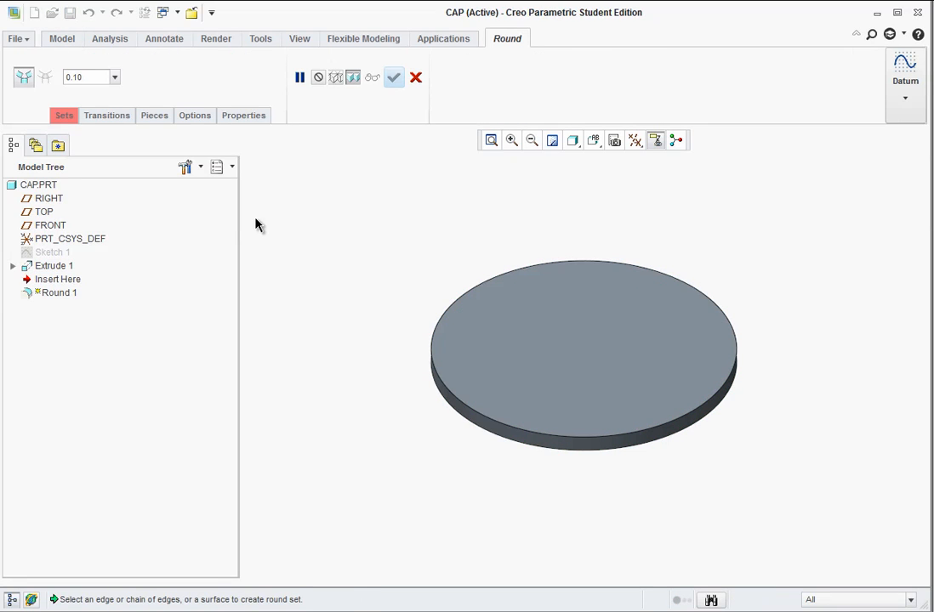
click(455, 401)
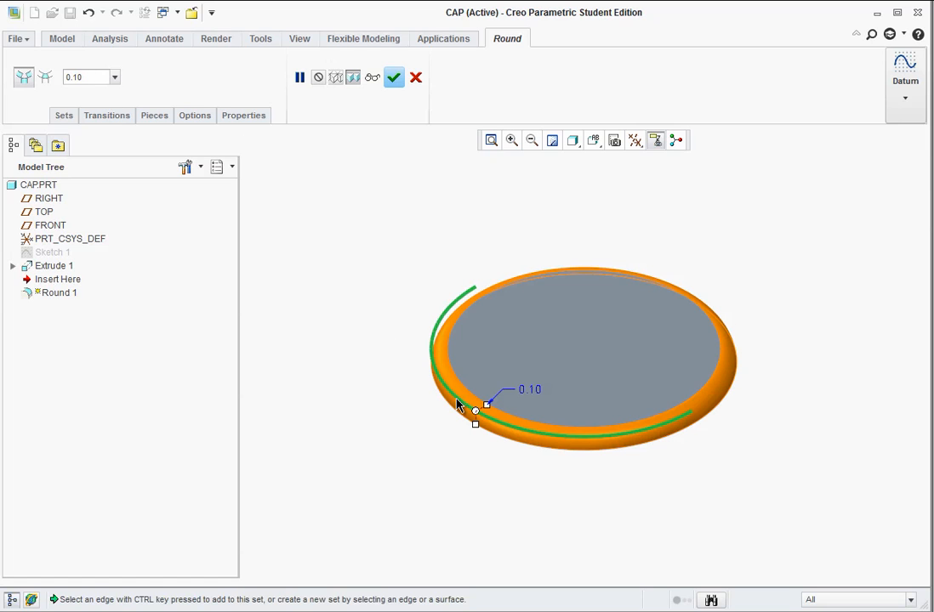
click(395, 80)
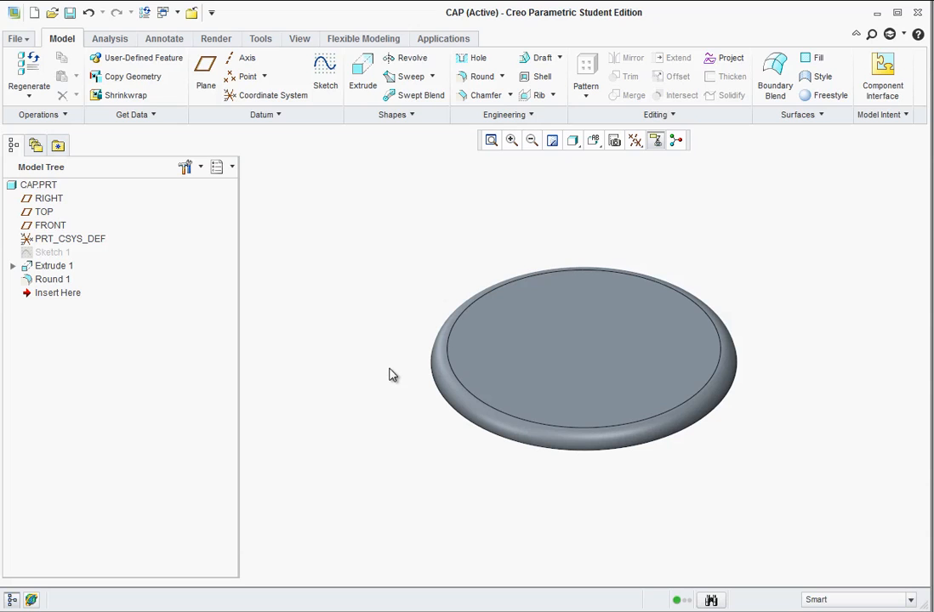
Sketch a circle about 1.65 inches in diameter, centred on the origin, on the flat underside of the cap's disc.
middle_drag(408, 421, 417, 336)
scroll(522, 444, up, 2)
scroll(590, 487, down, 3)
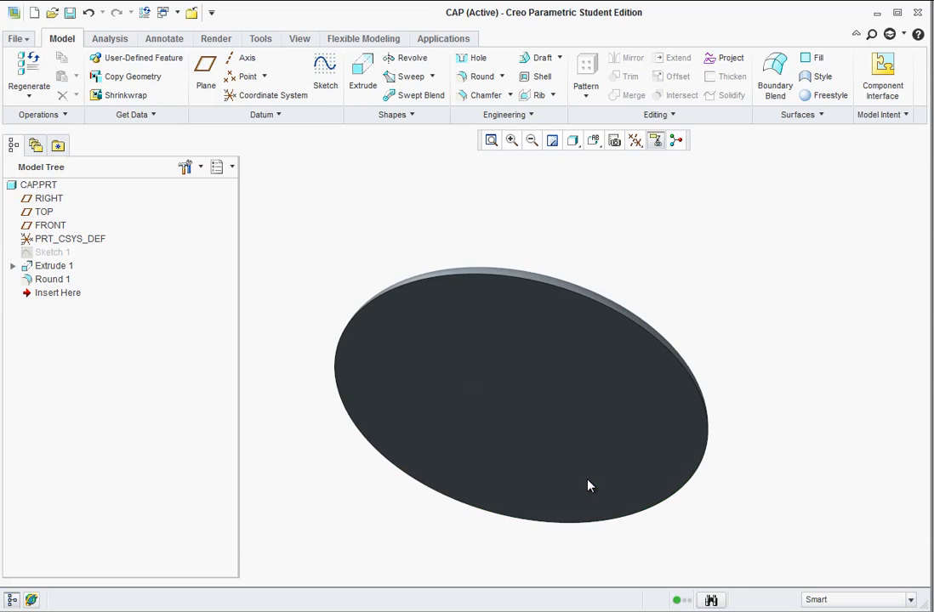
click(570, 506)
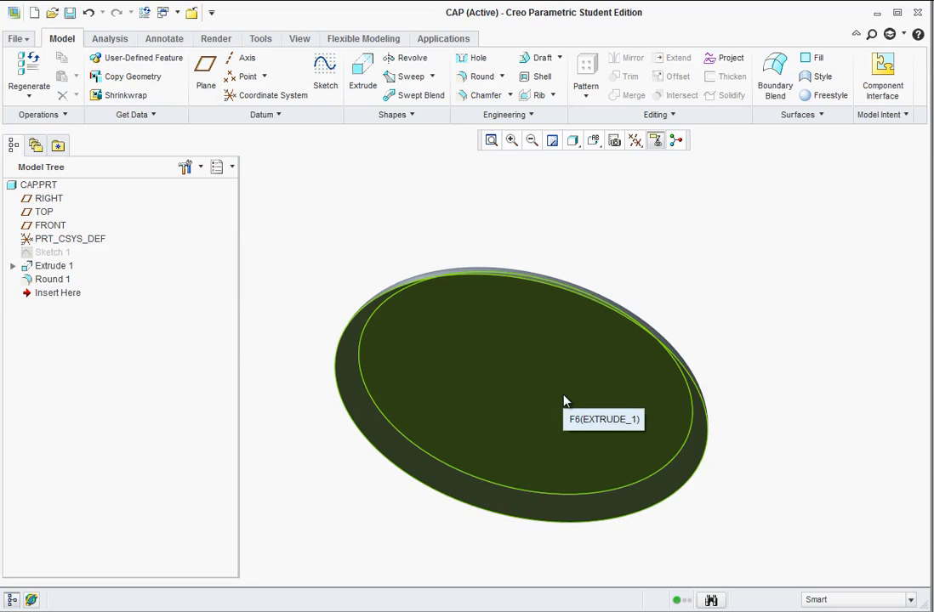
click(445, 265)
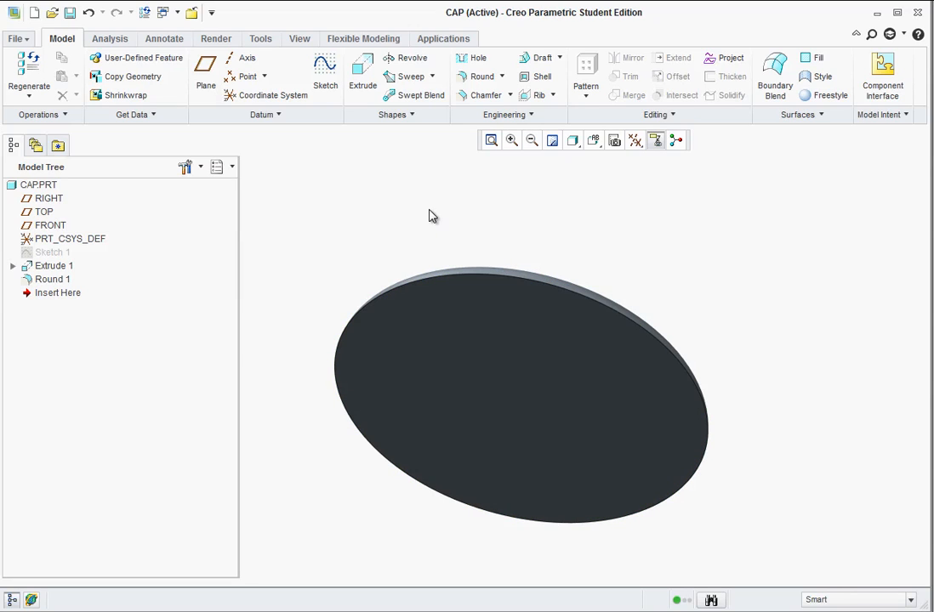
click(558, 406)
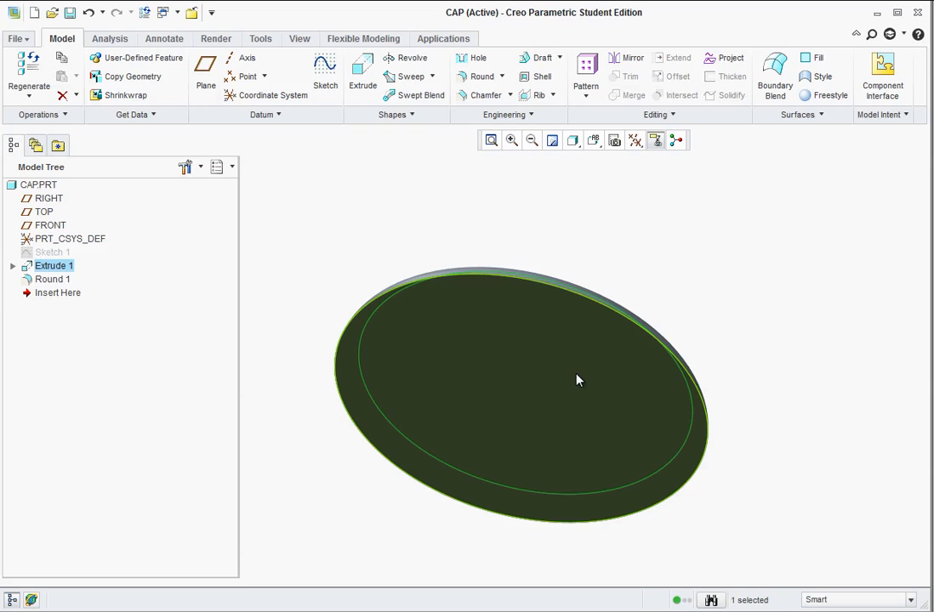
click(575, 382)
click(325, 76)
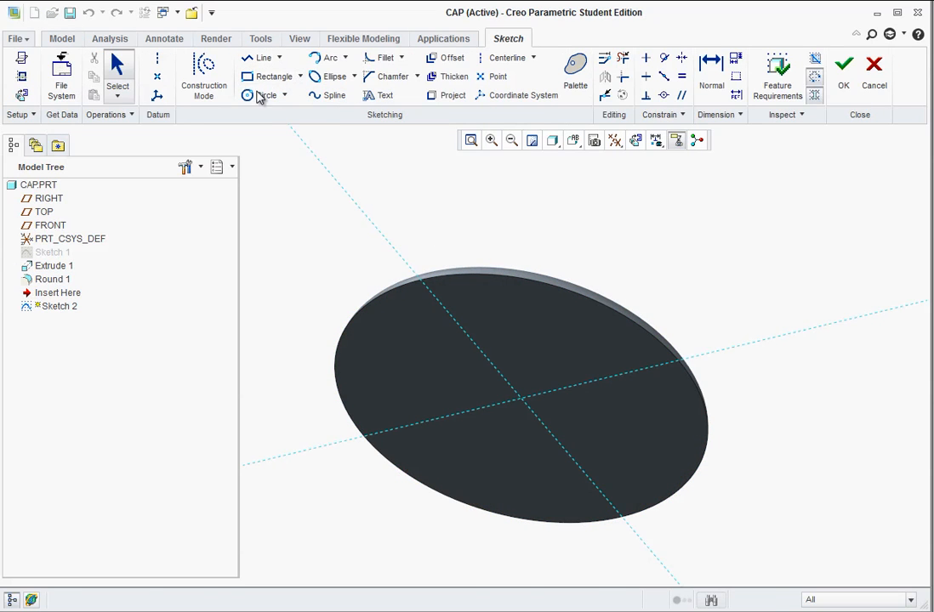
click(261, 95)
click(520, 398)
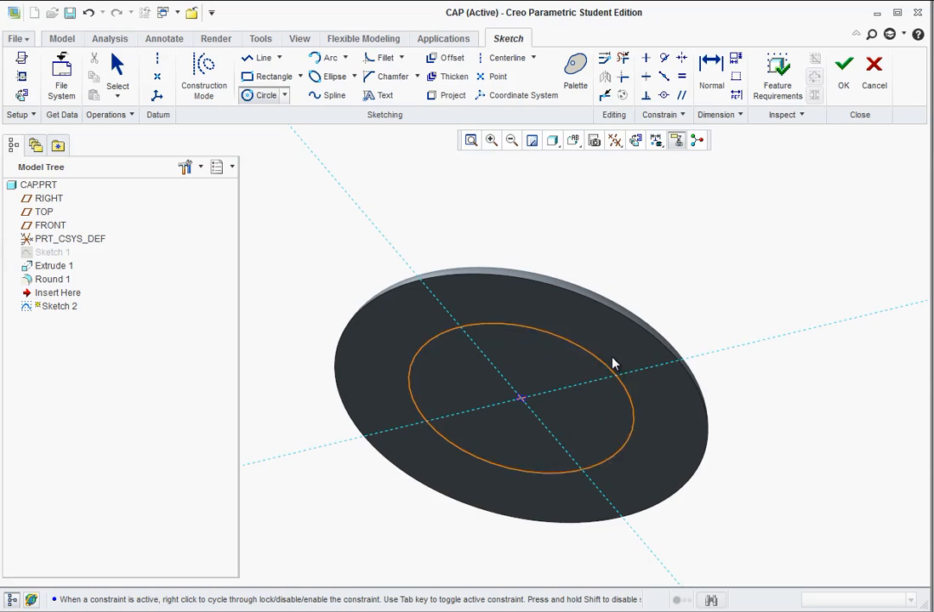
click(615, 329)
middle_click(289, 205)
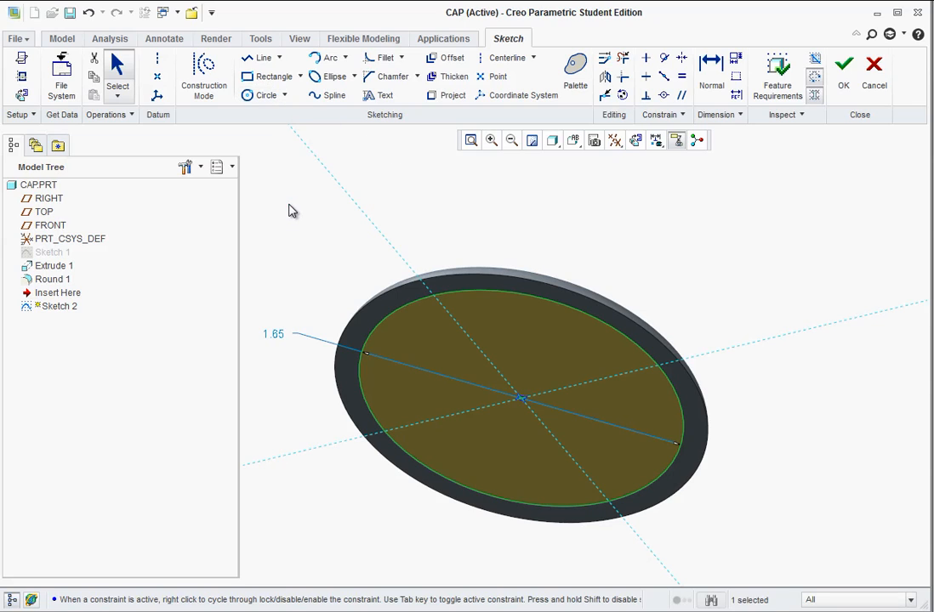
Set the underside circle's diameter to 1.8 inches and finish the sketch.
double_click(274, 334)
text(1)
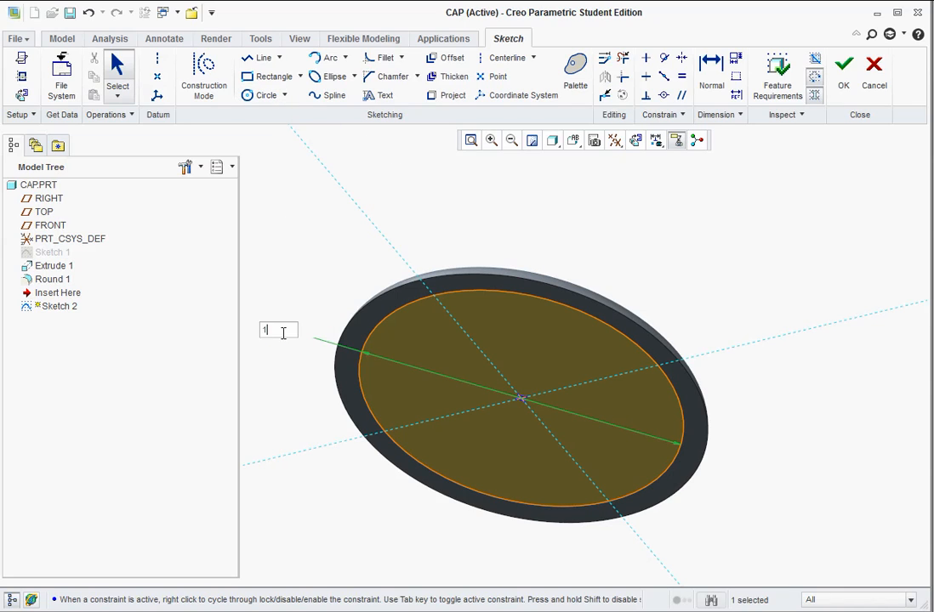
text(.8)
key(Return)
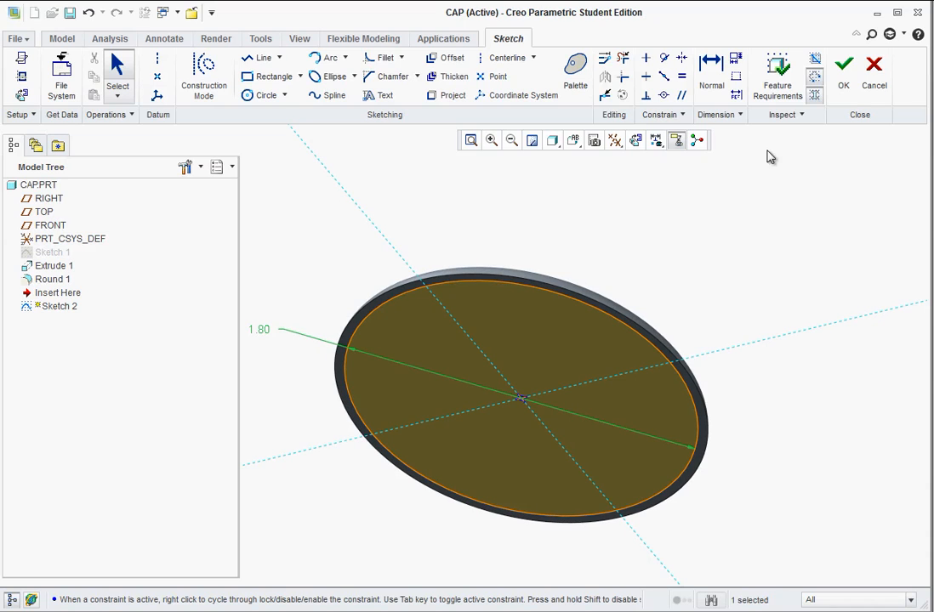
click(843, 73)
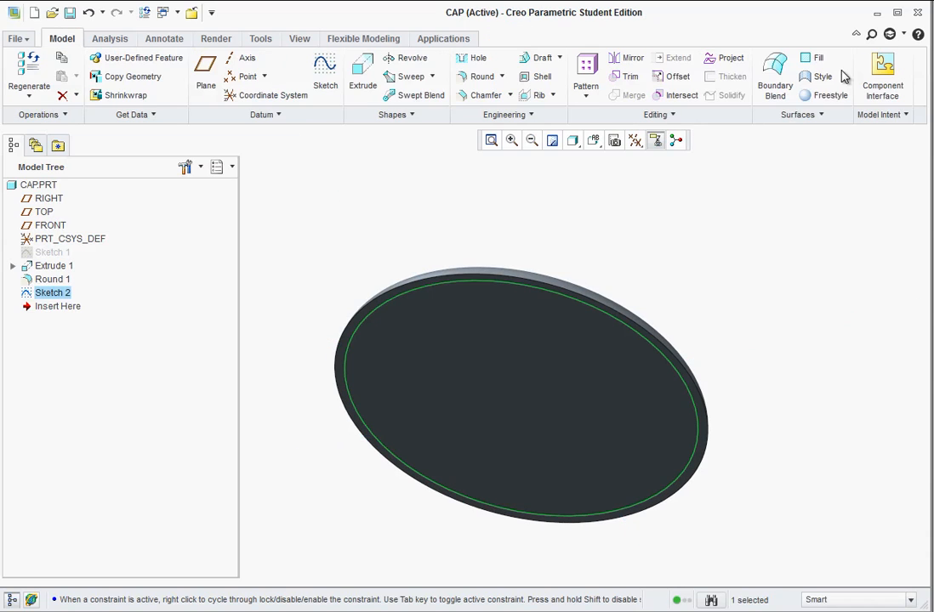
Extrude the 1.8-inch circle 0.5 inch away from the disc's underside as a solid plug.
click(362, 75)
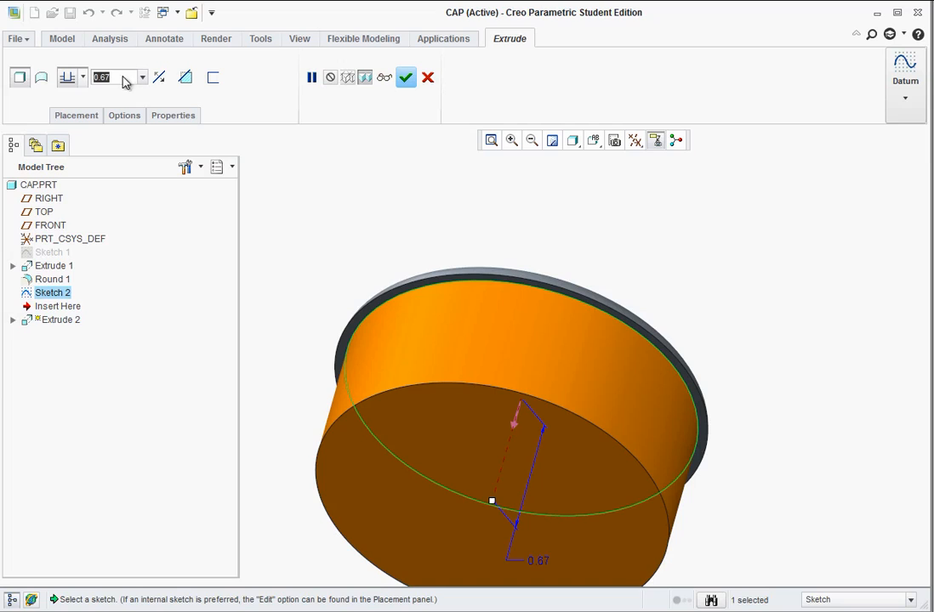
click(44, 77)
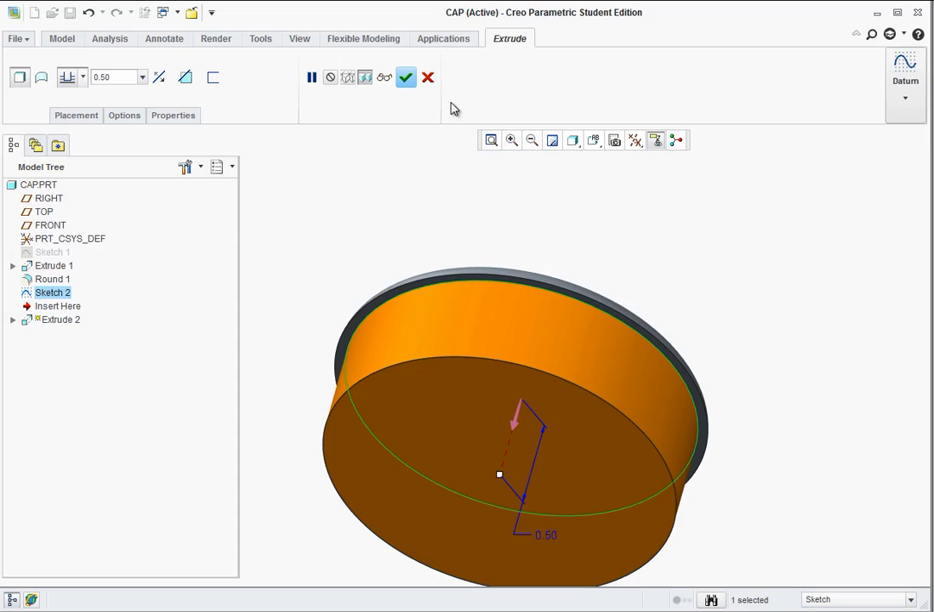
click(406, 77)
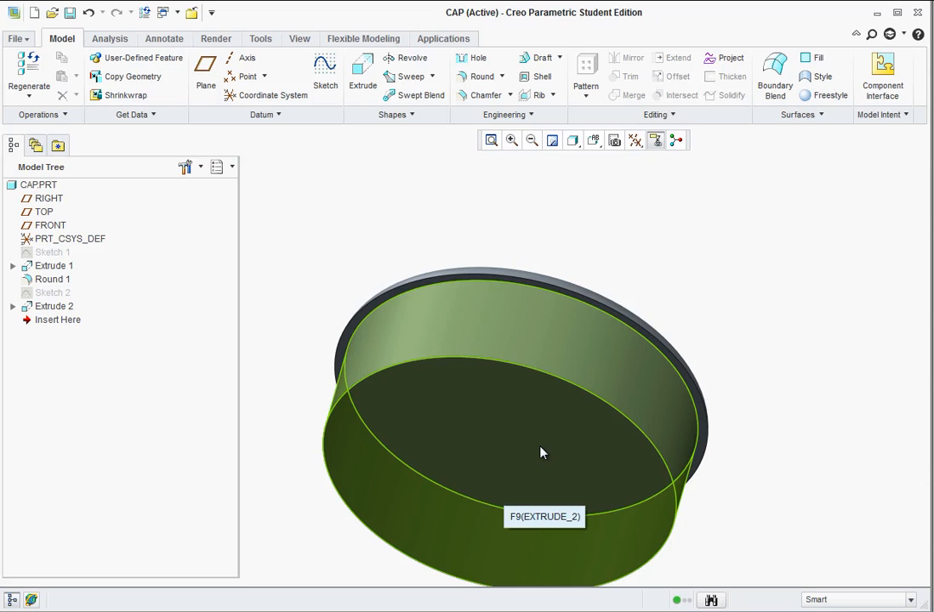
Sketch a 1.5-inch diameter circle centred on the origin on the plug's flat end face and finish the sketch.
click(496, 454)
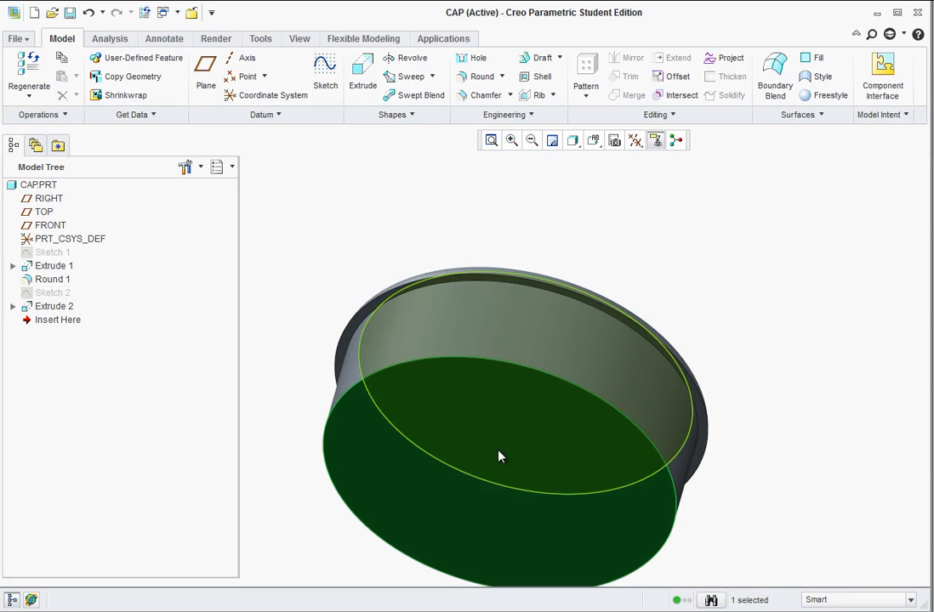
click(325, 75)
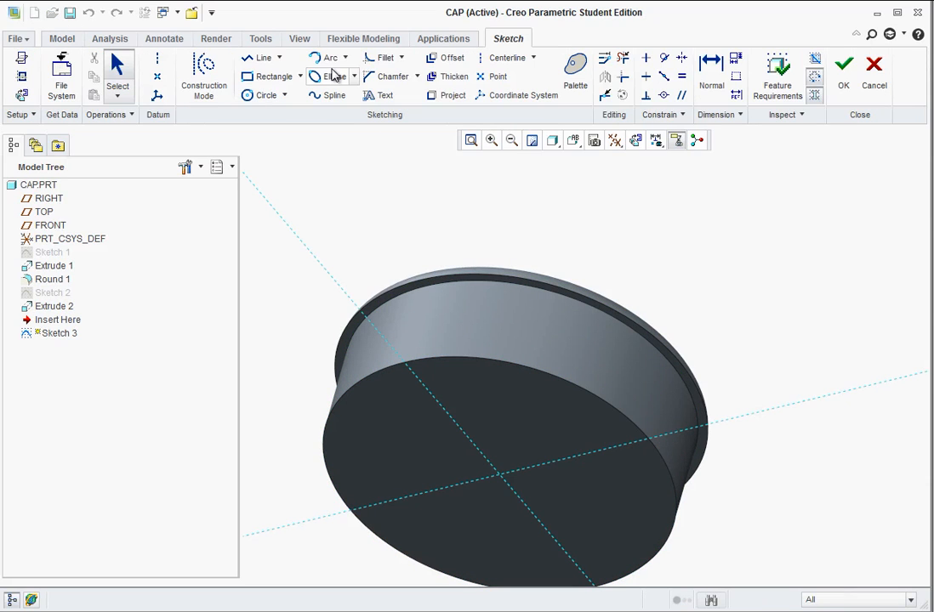
click(247, 96)
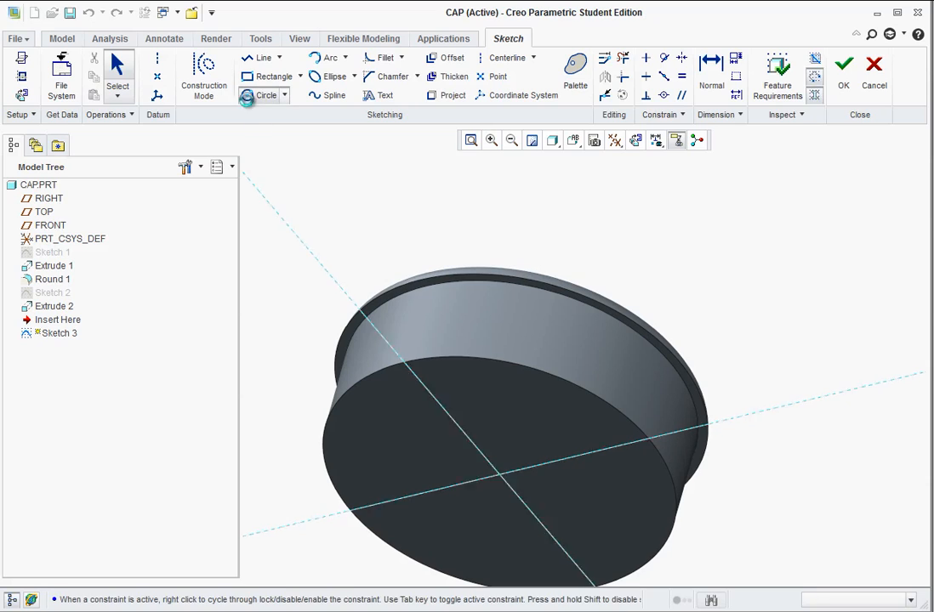
click(502, 476)
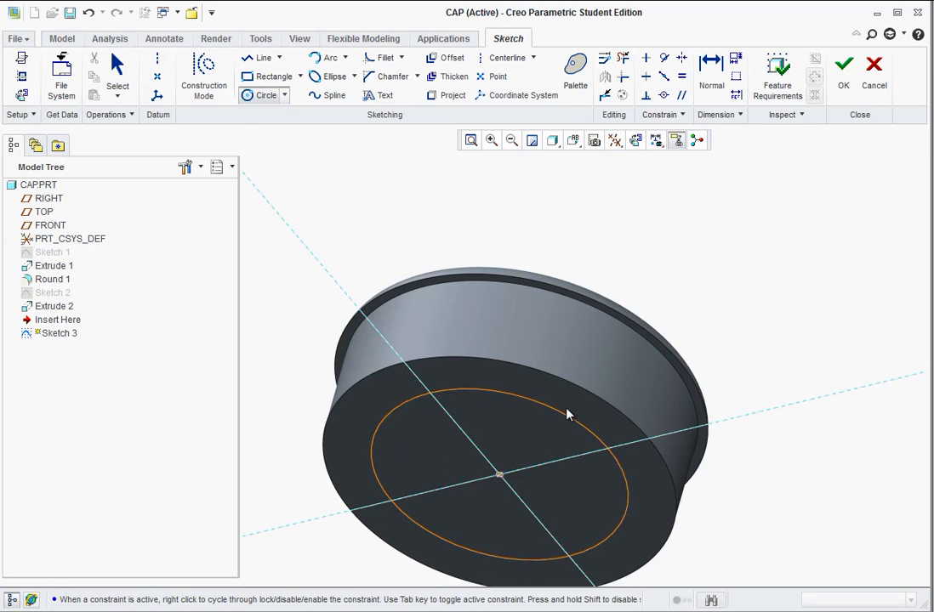
click(567, 409)
middle_click(545, 443)
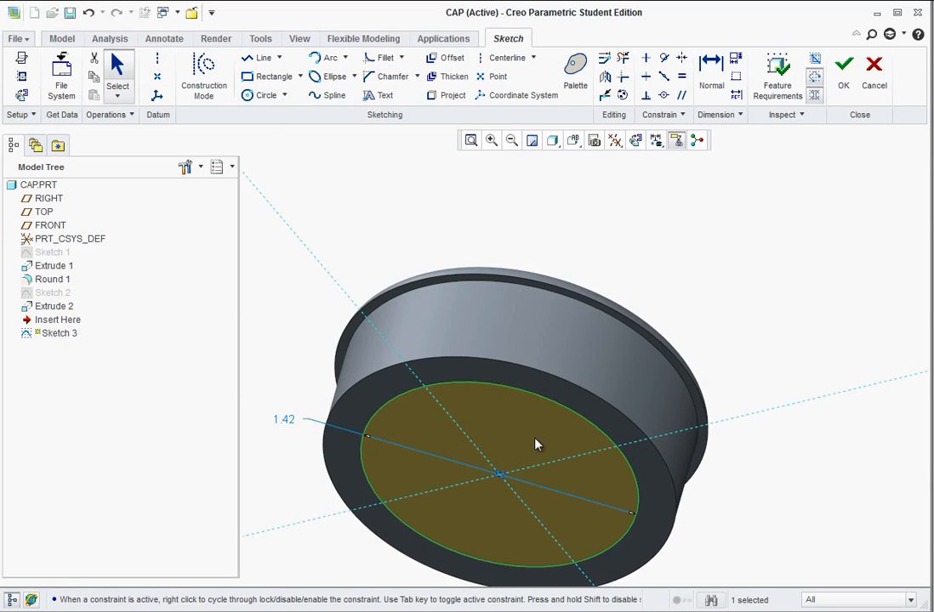
double_click(284, 421)
text(1.5)
key(Return)
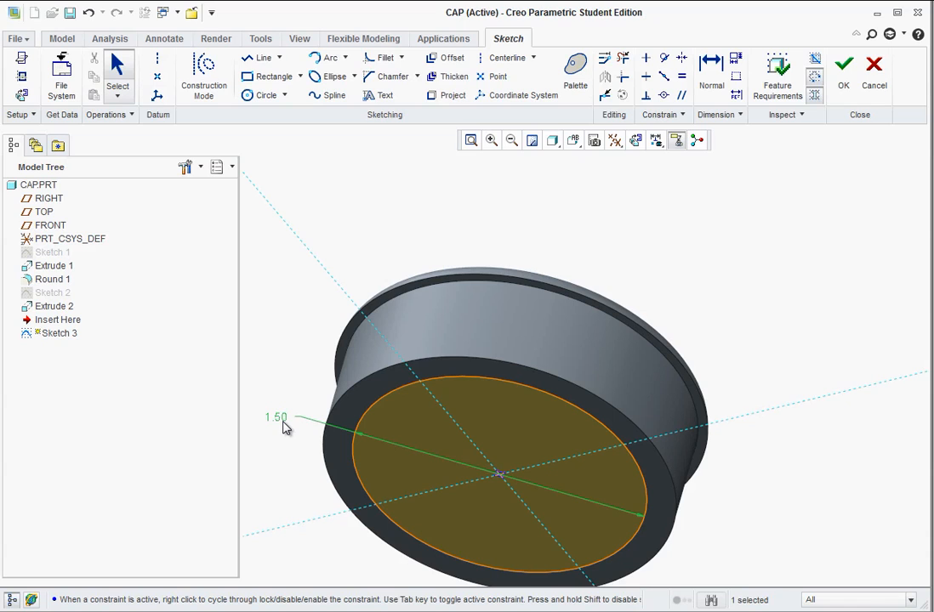
click(844, 70)
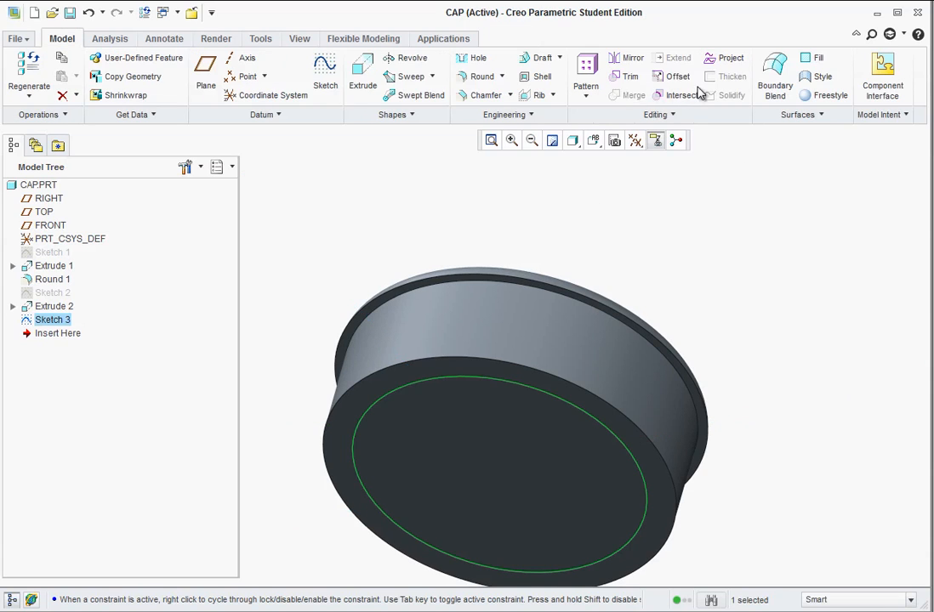
Extrude the 1.5-inch circle into the plug as a material-removing cut 0.4 inch deep.
click(362, 74)
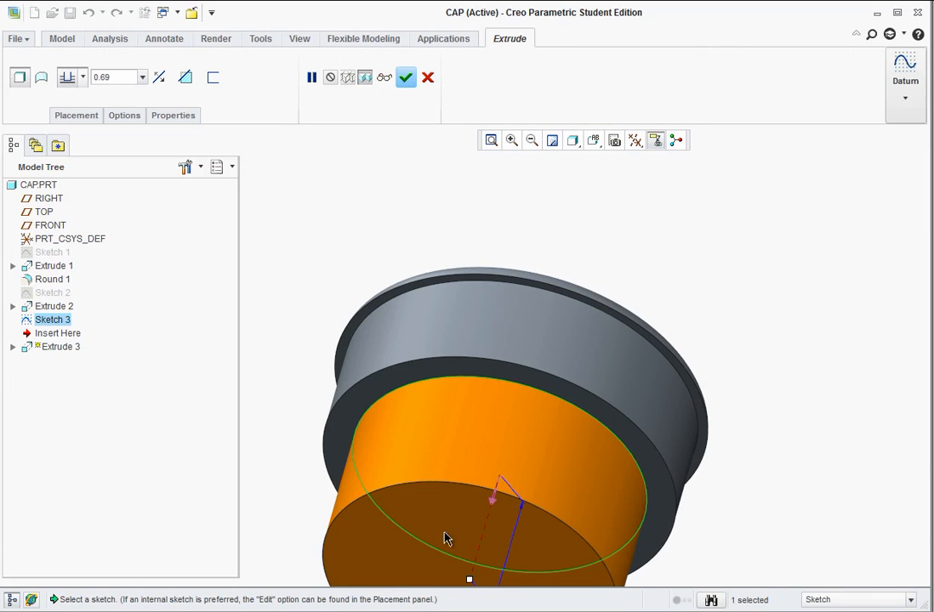
click(494, 506)
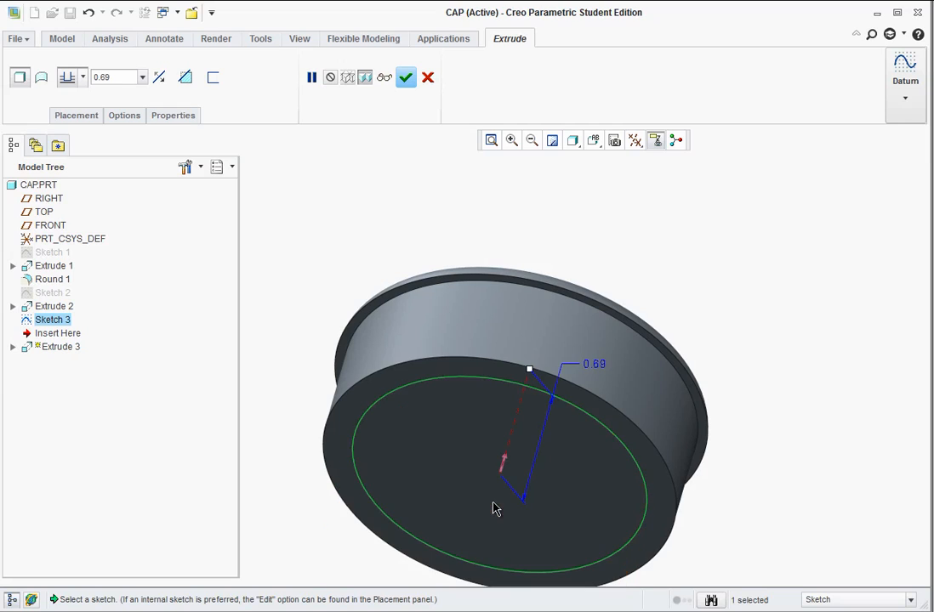
double_click(595, 365)
text(.4)
key(Return)
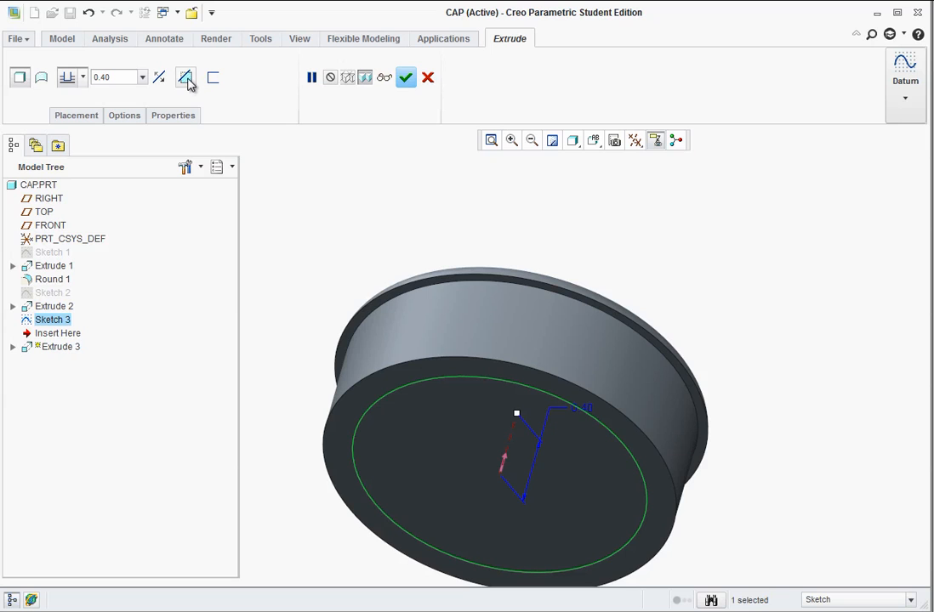
click(186, 78)
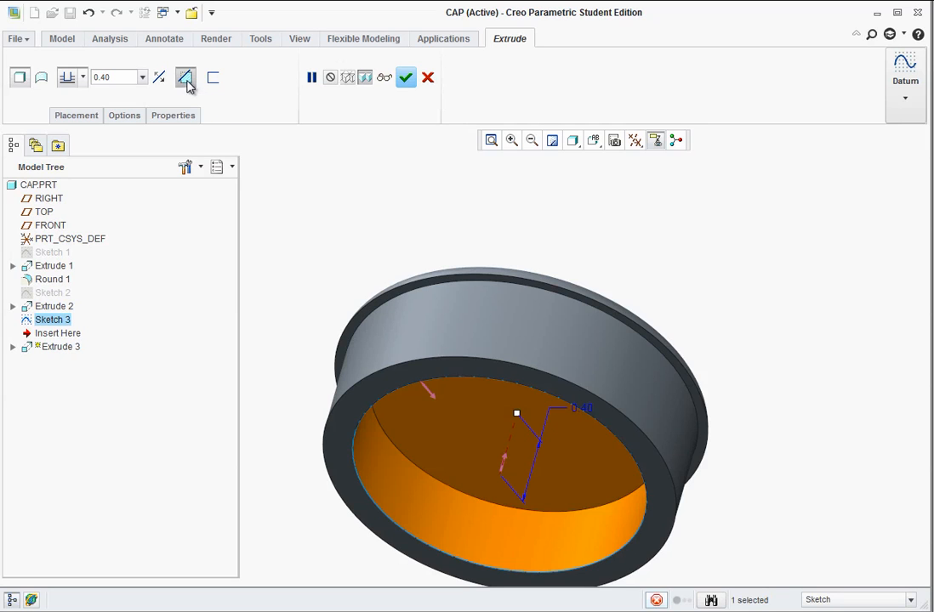
click(425, 77)
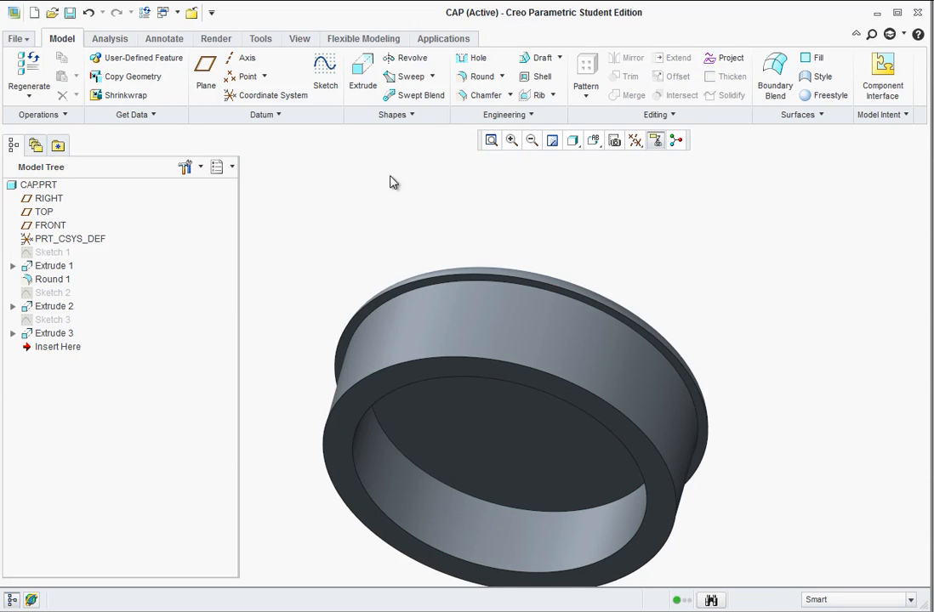
Start a new sketch on the plug's ring-shaped end face, viewed straight on.
middle_drag(477, 461, 455, 264)
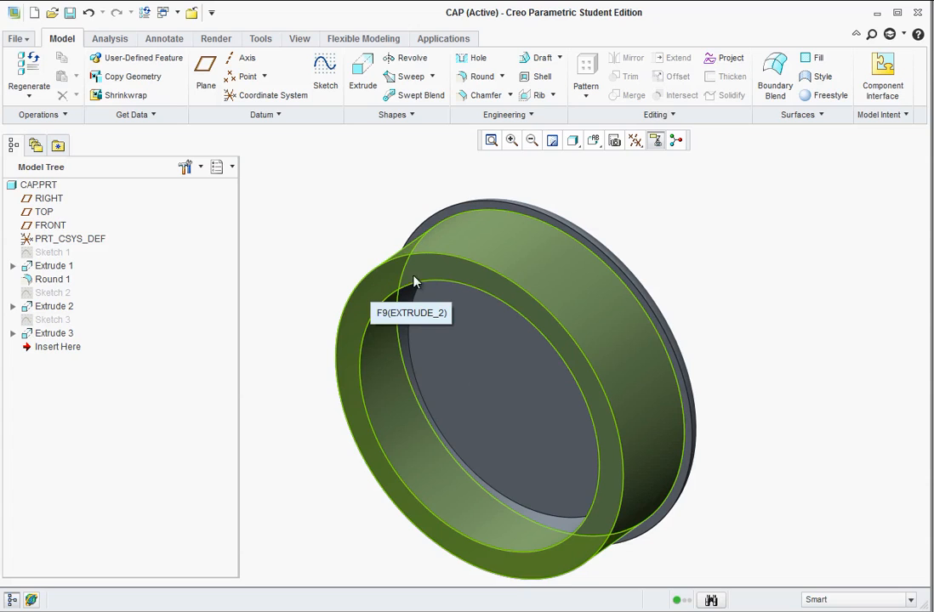
click(330, 66)
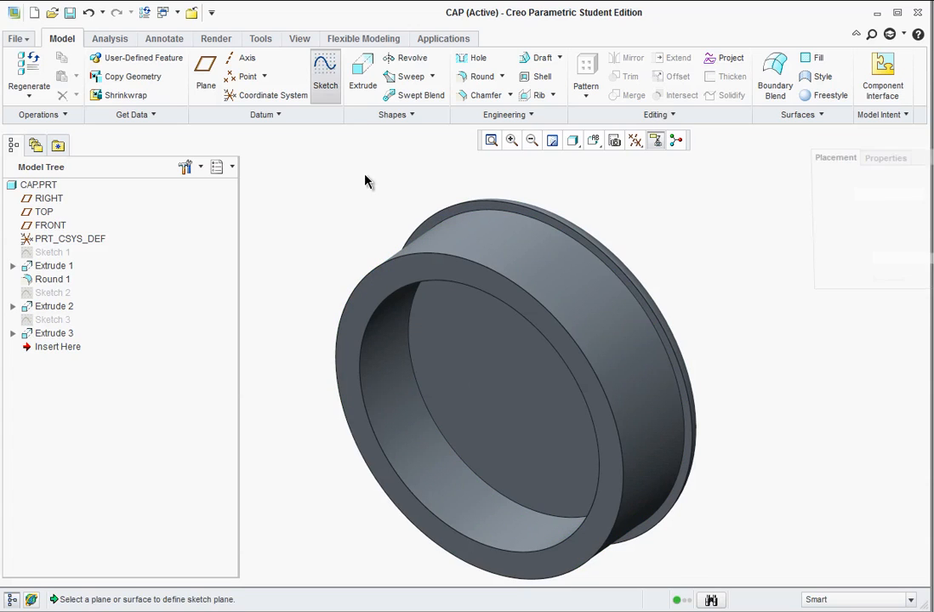
click(400, 272)
middle_click(366, 255)
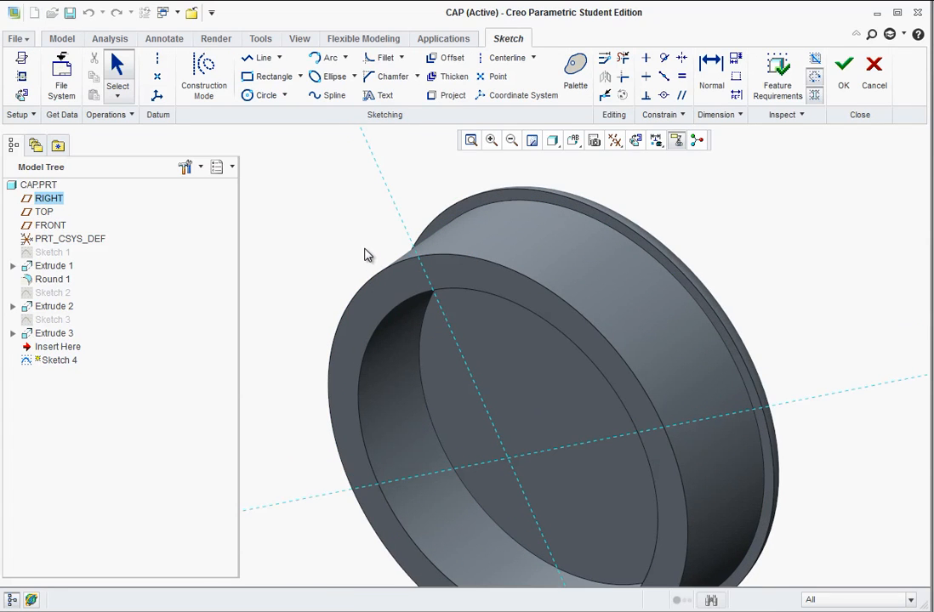
click(574, 141)
click(593, 205)
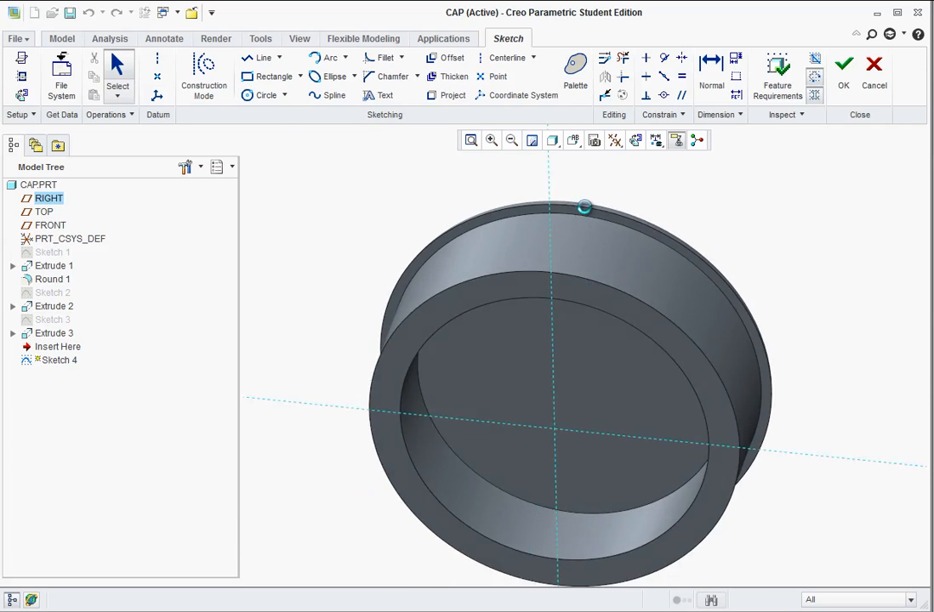
scroll(593, 217, up, 2)
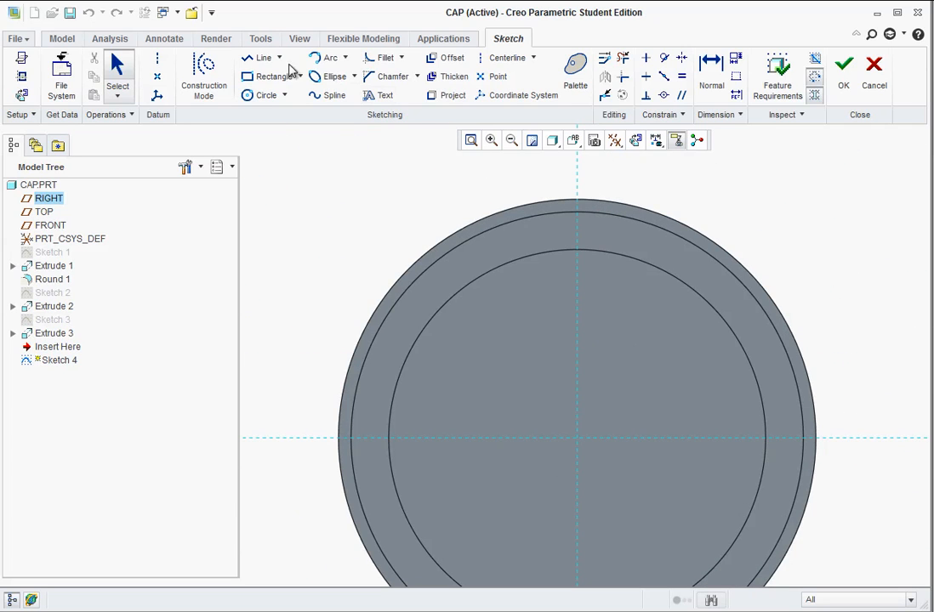
click(249, 97)
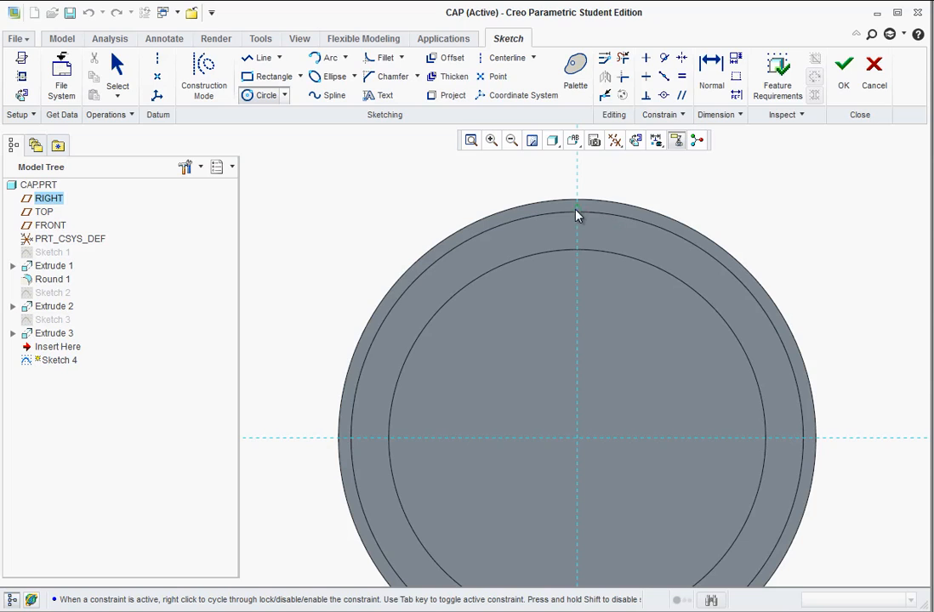
scroll(579, 217, up, 4)
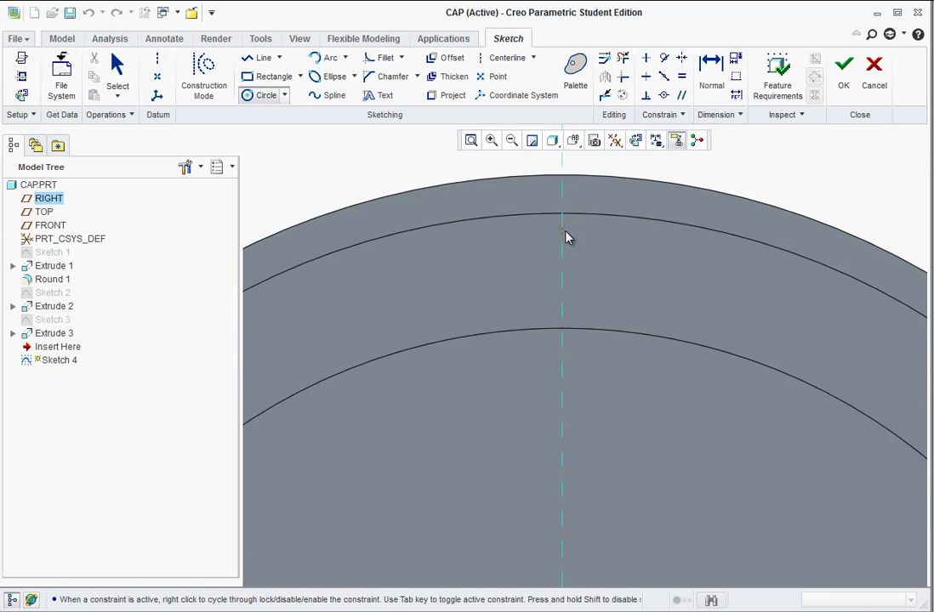
middle_click(609, 281)
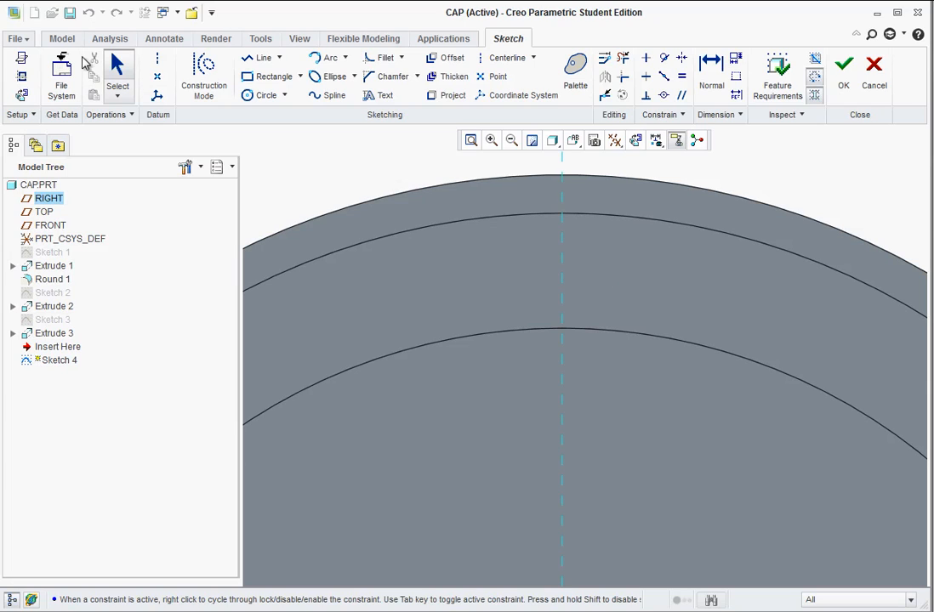
Add the plug's outer edge and the disc's outer edge as references for the sketch.
click(23, 78)
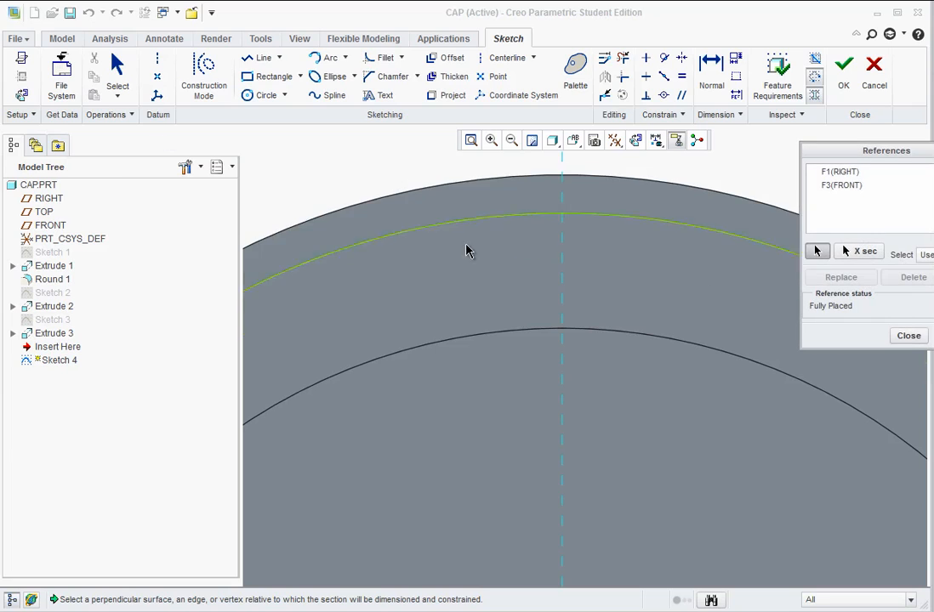
click(508, 221)
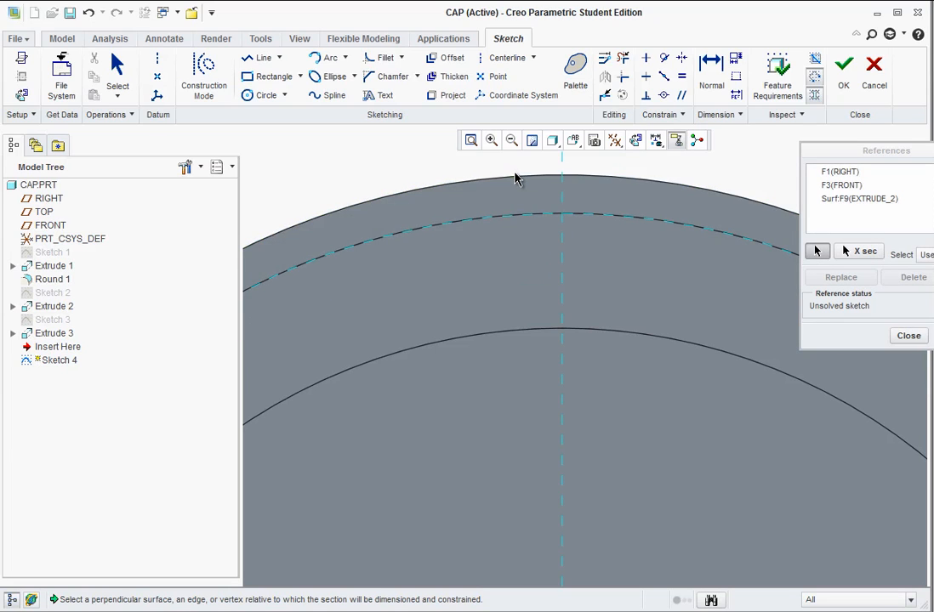
click(516, 179)
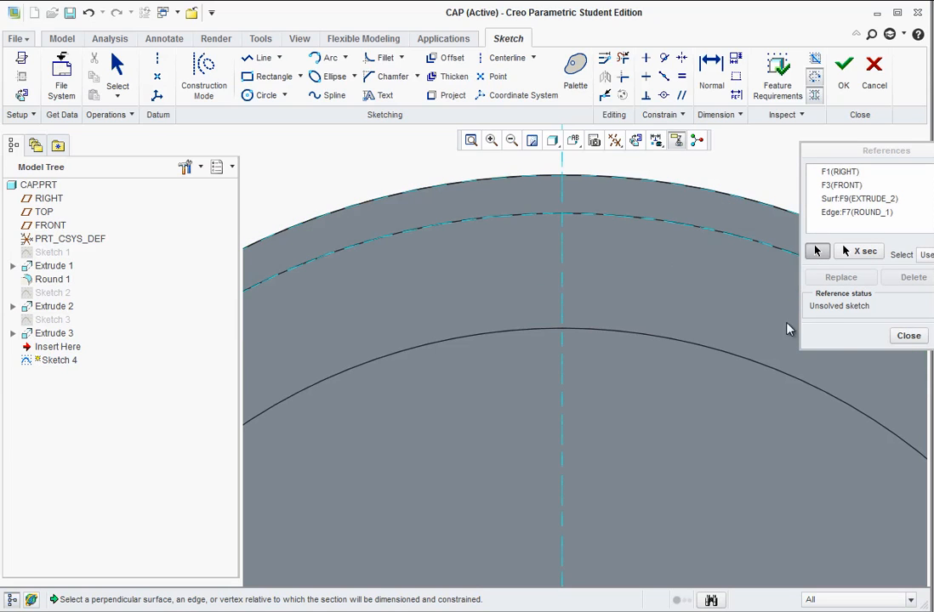
click(909, 337)
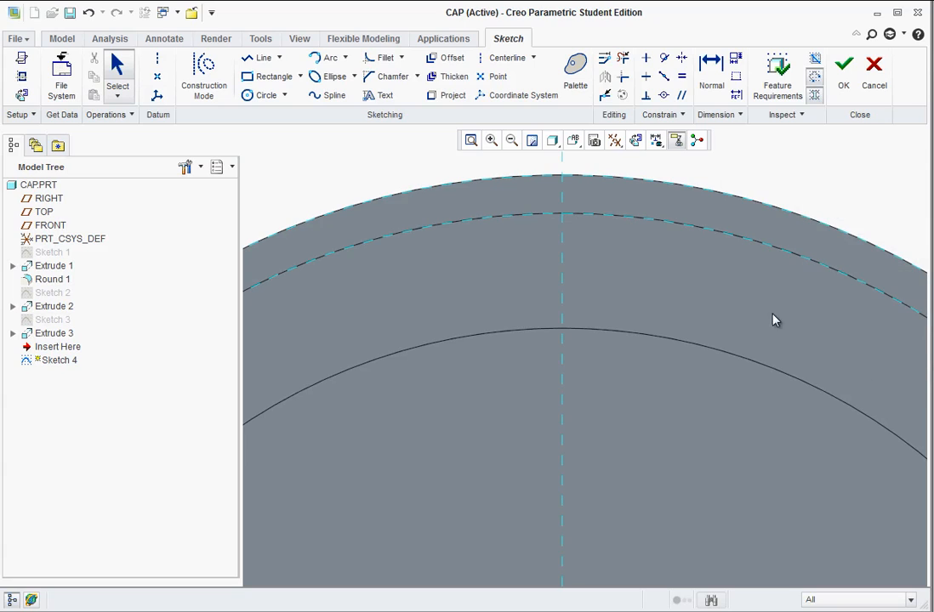
Sketch a small circle centred where the plug's outer edge meets the vertical reference, tangent to the disc's outer edge, and finish the sketch.
click(257, 95)
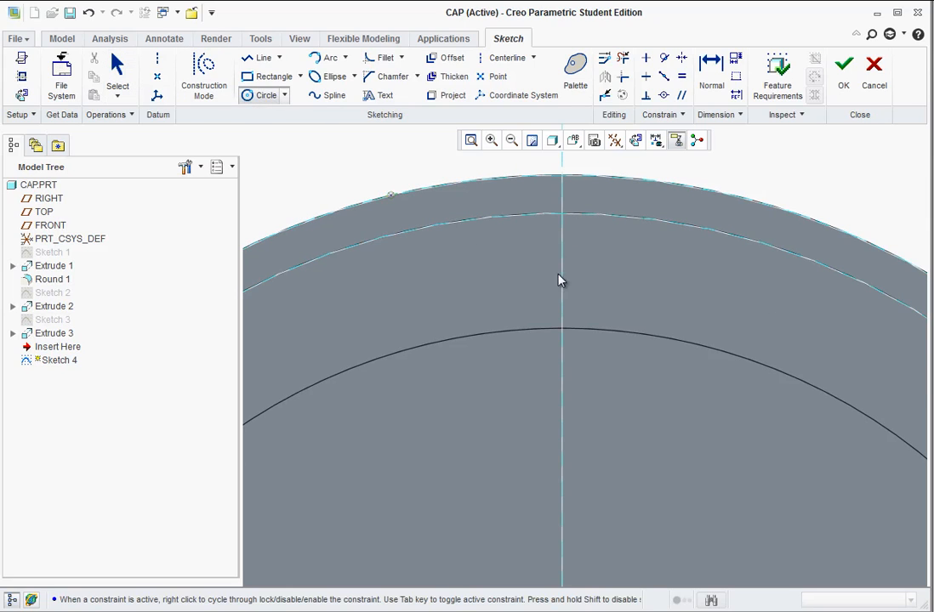
click(562, 214)
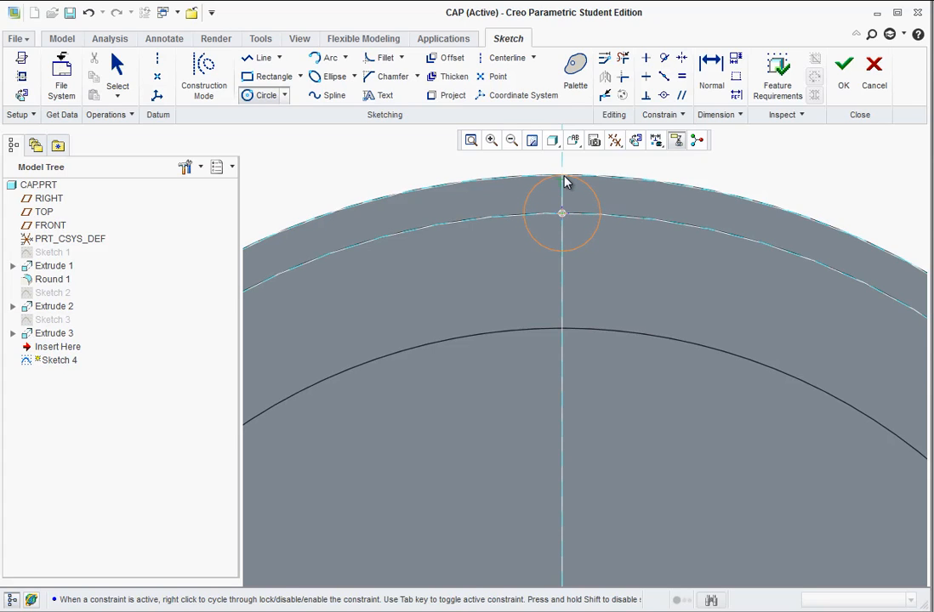
click(565, 181)
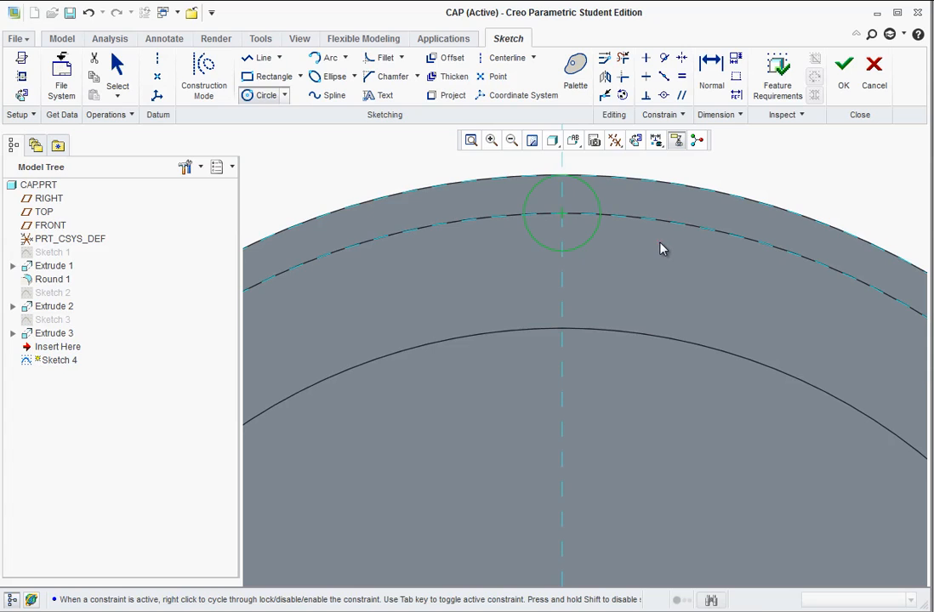
middle_click(661, 248)
middle_drag(659, 243, 616, 275)
scroll(615, 275, up, 7)
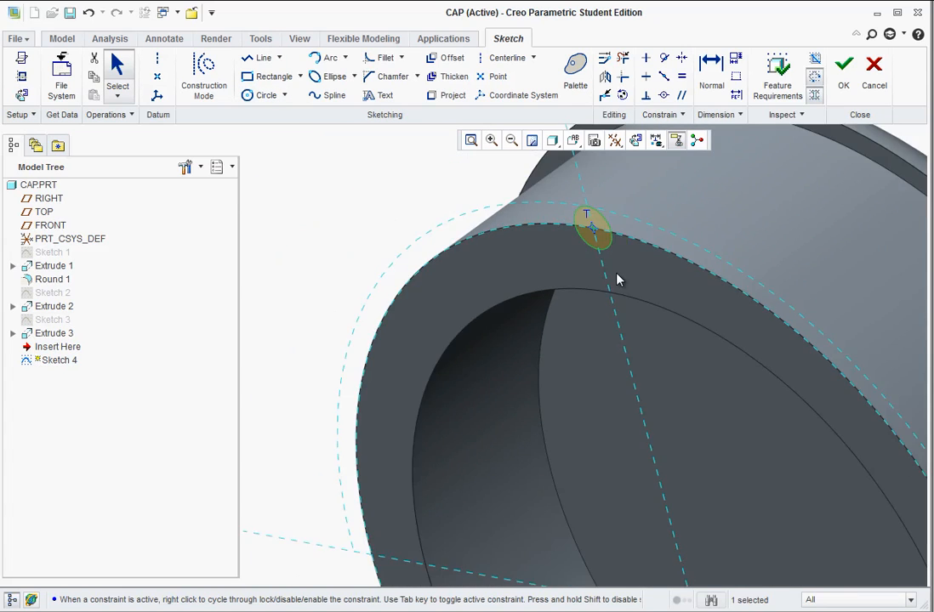
scroll(658, 230, down, 5)
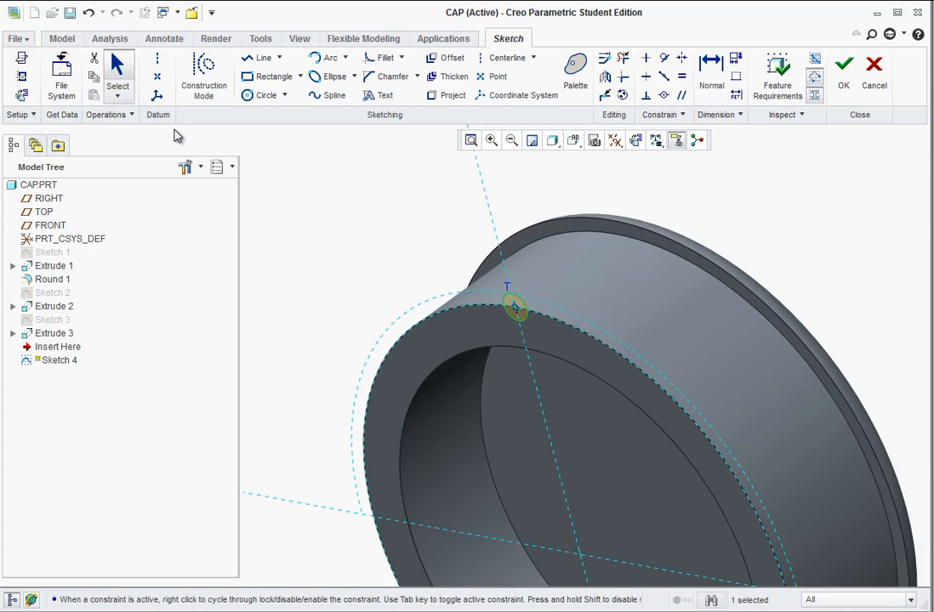
click(844, 71)
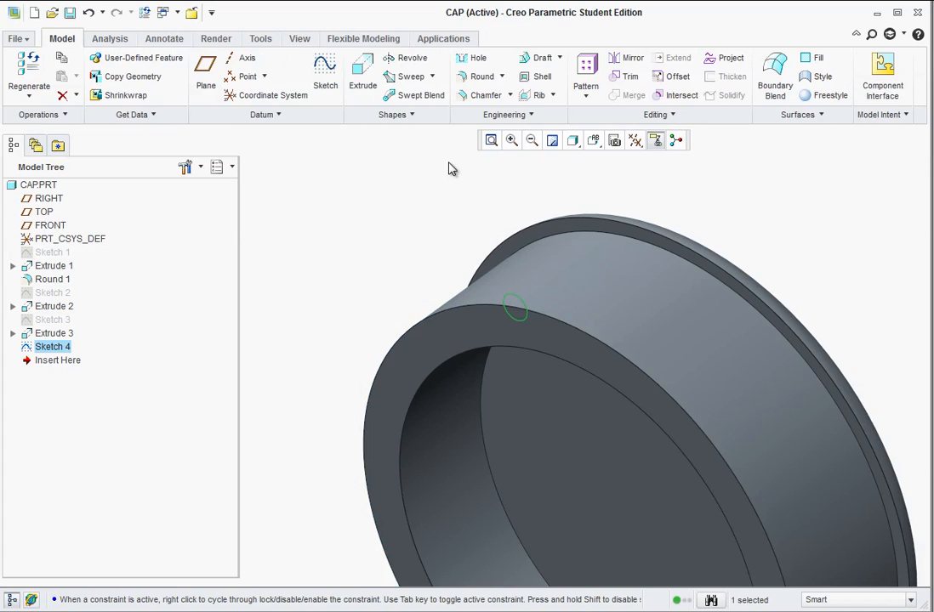
Extrude the small circle along the plug's side as a solid ridge up to the next surface.
click(362, 69)
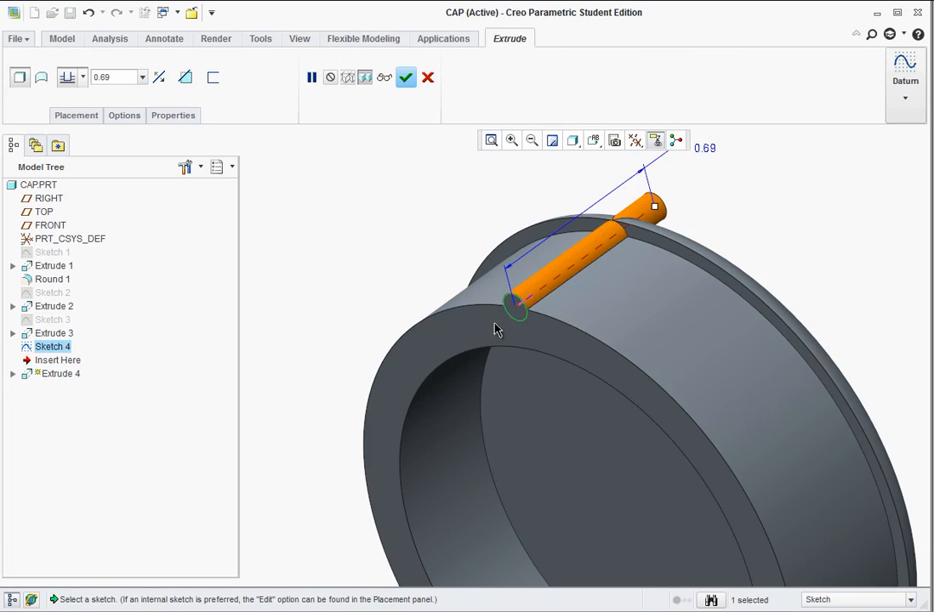
click(83, 79)
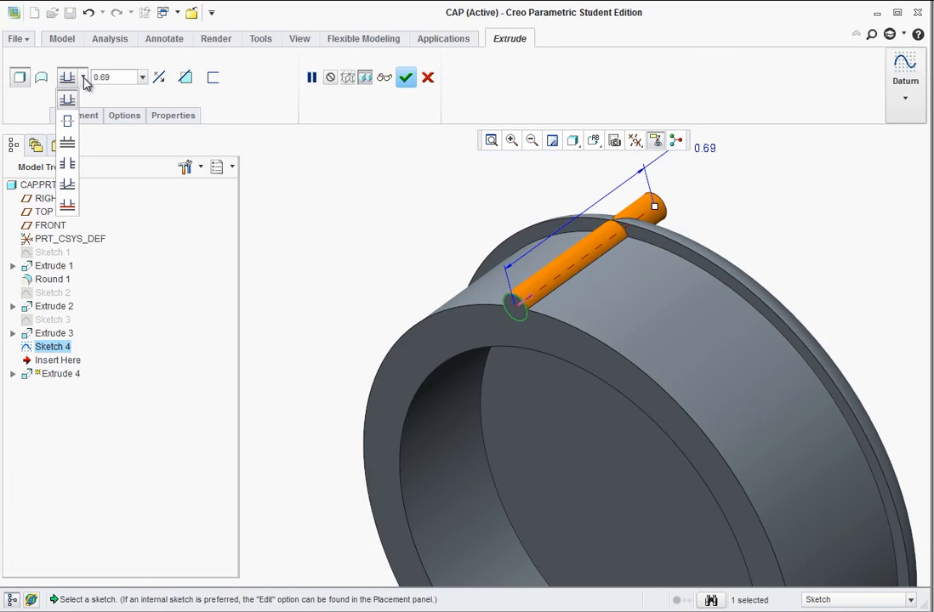
click(71, 146)
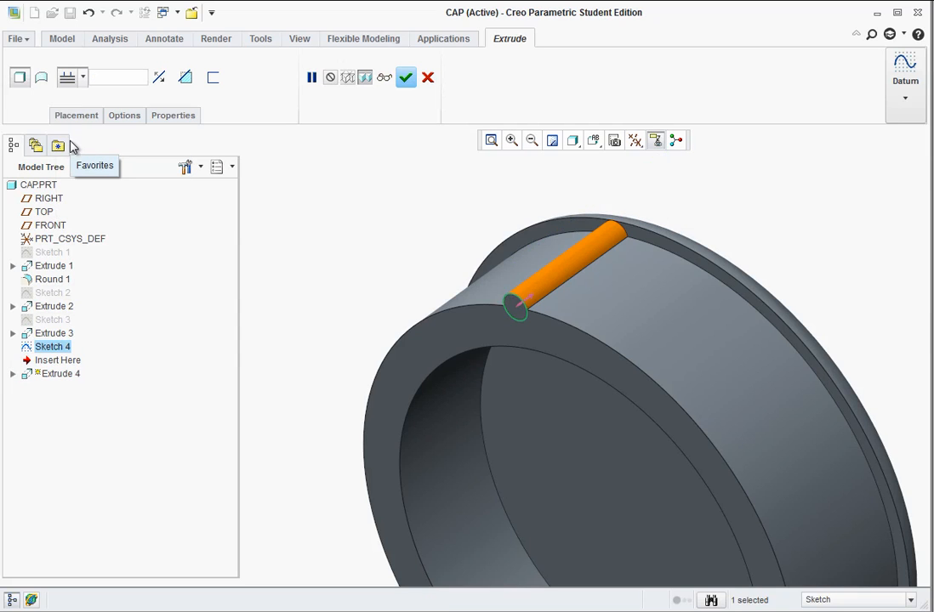
click(406, 78)
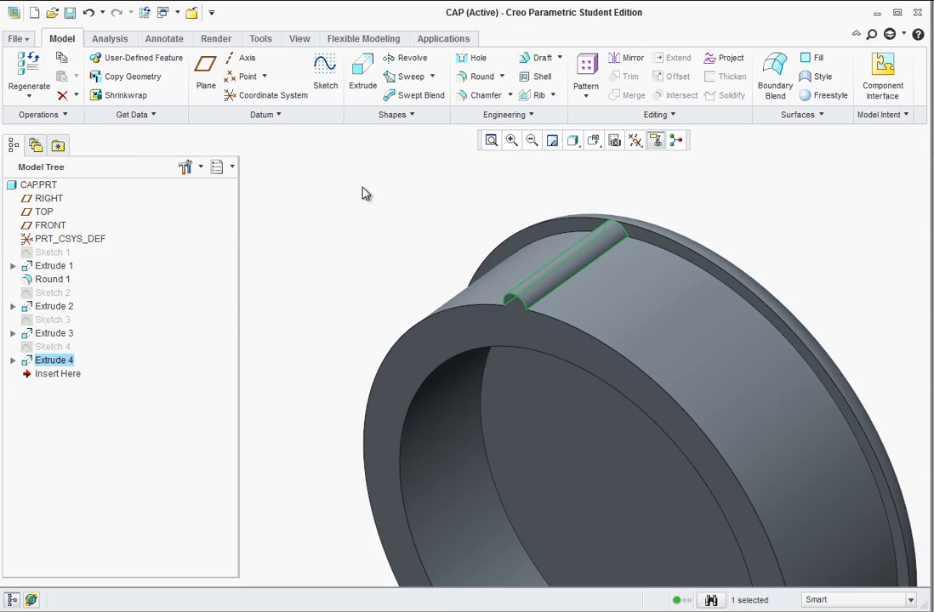
Turn on the display of datum axes in the cap model.
middle_drag(364, 255, 358, 291)
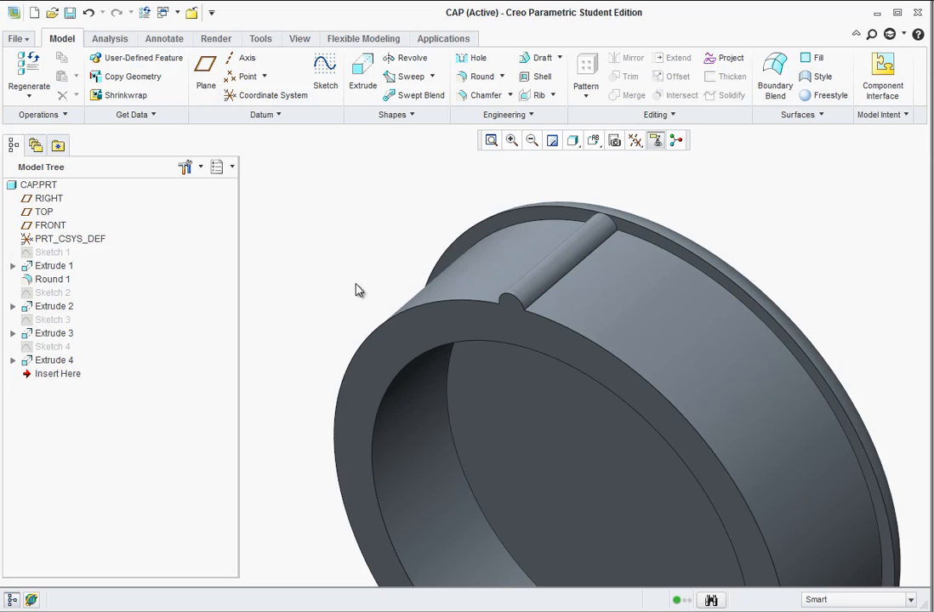
middle_drag(461, 402, 681, 206)
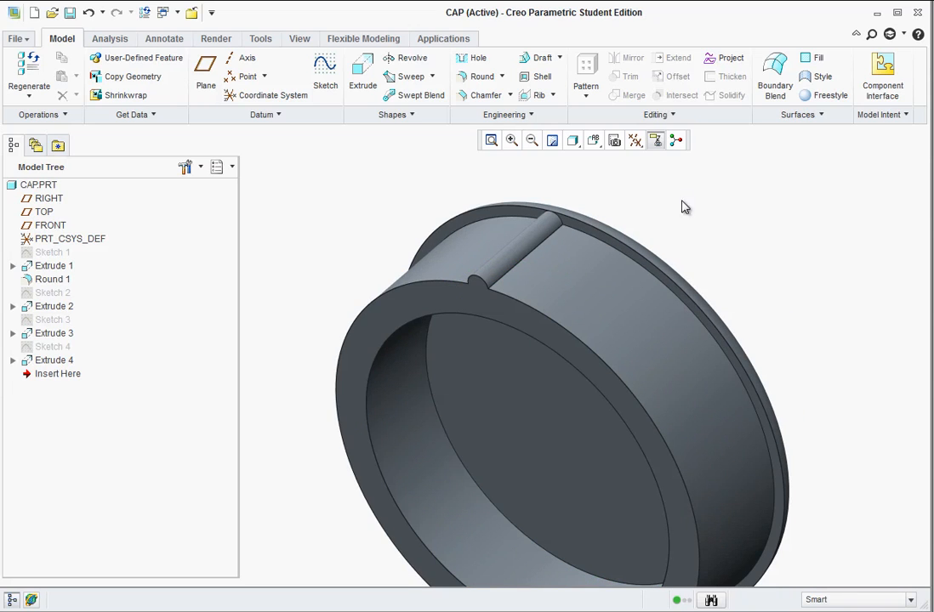
click(638, 143)
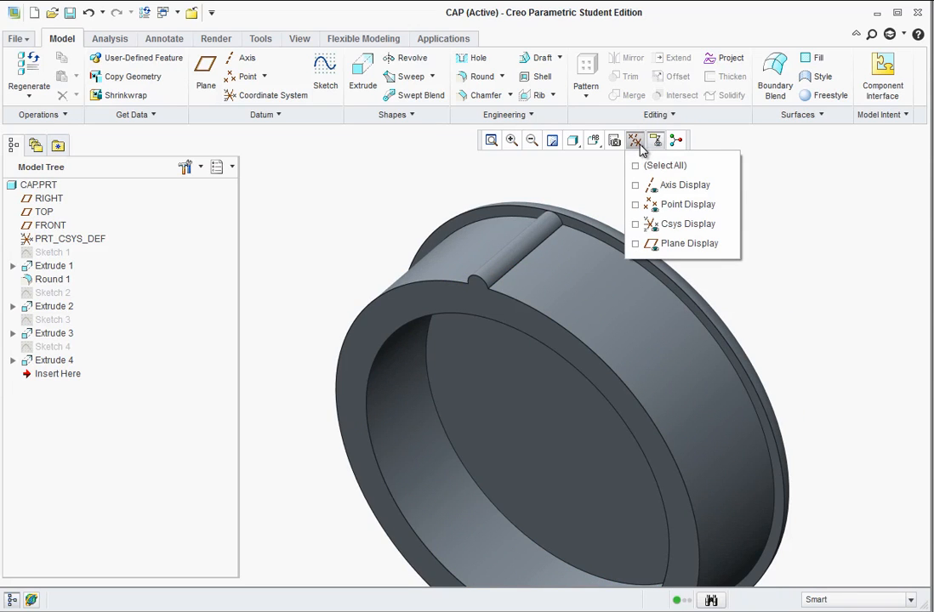
click(644, 187)
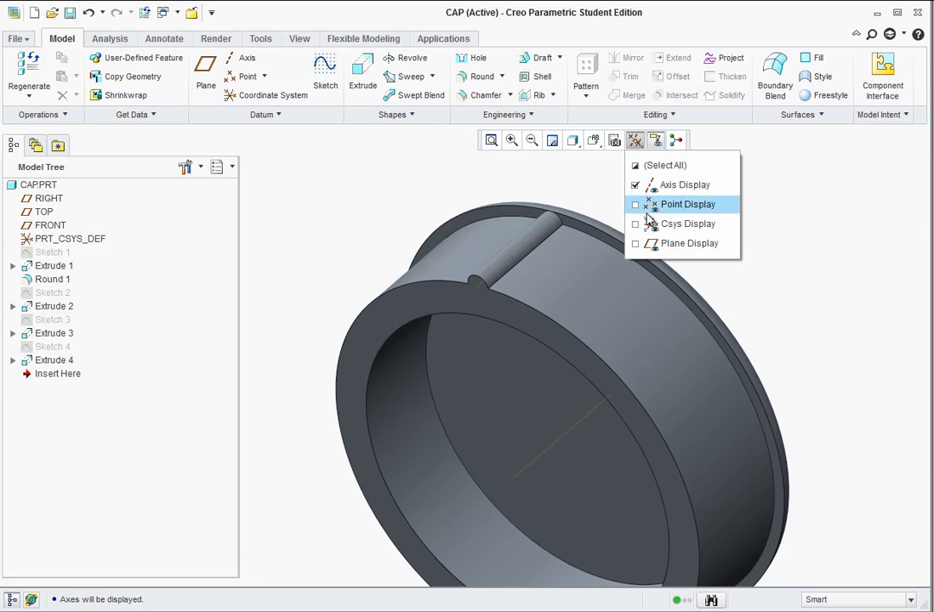
click(375, 210)
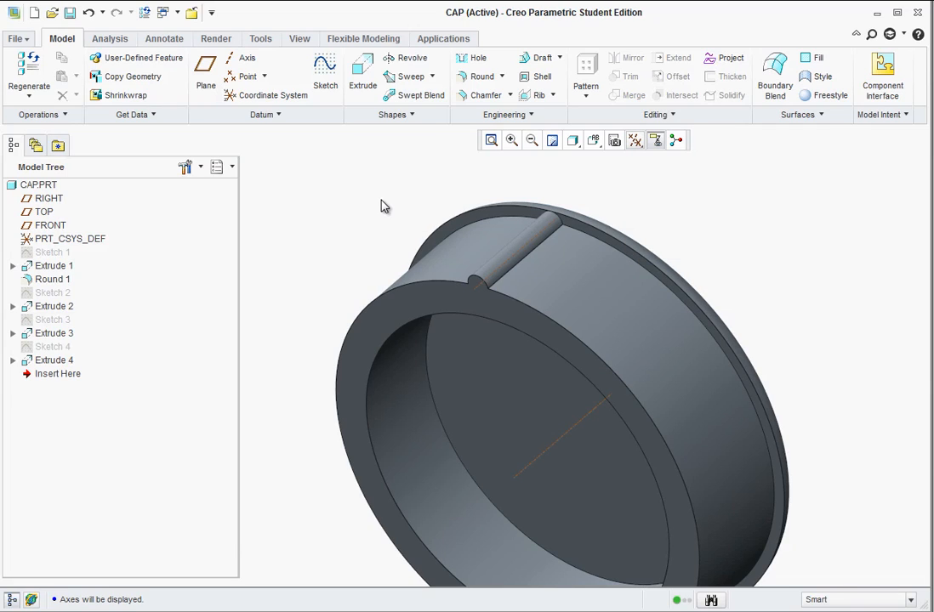
Pattern the extruded ridge around the cap's central axis with 50 members spaced 7.2 degrees apart.
click(72, 363)
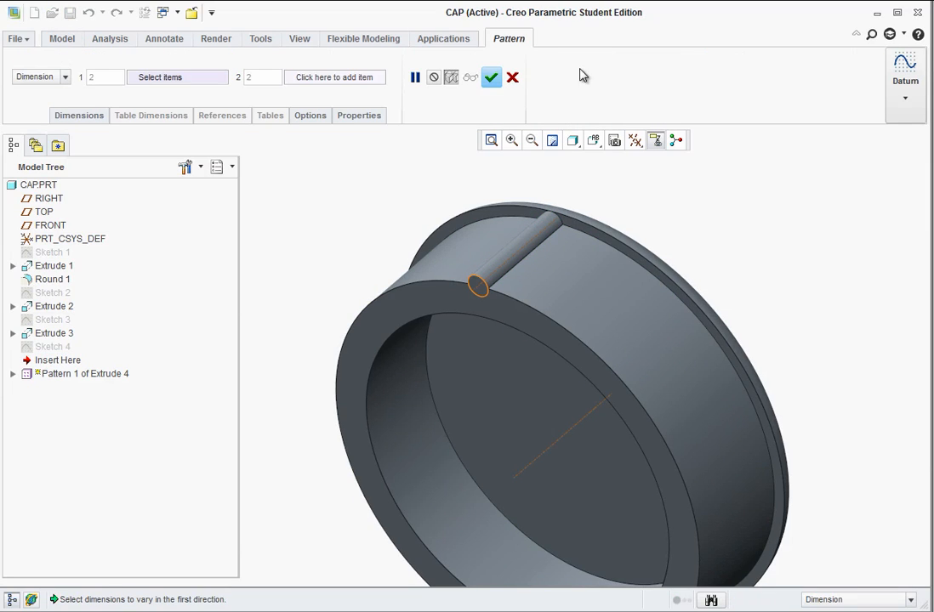
click(65, 77)
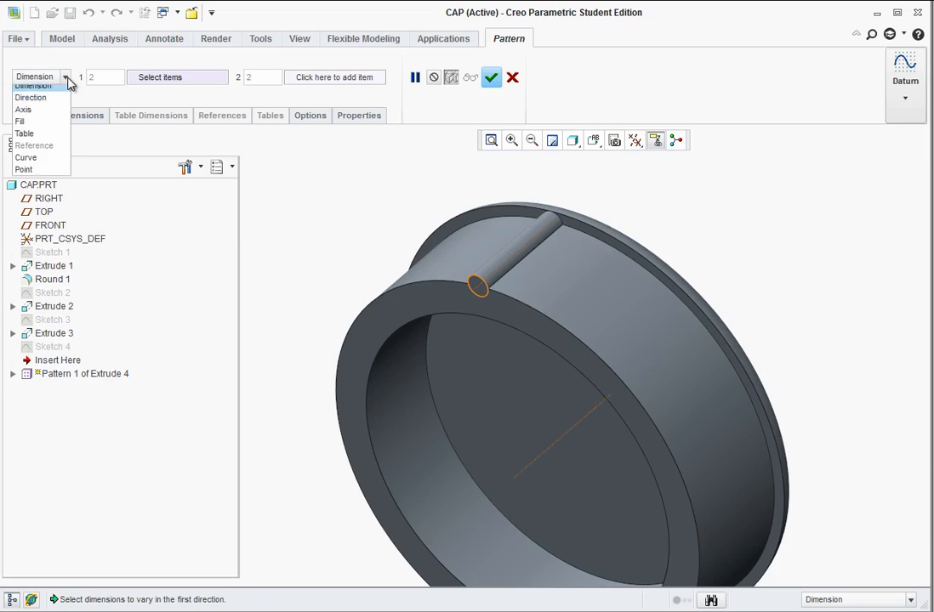
click(45, 119)
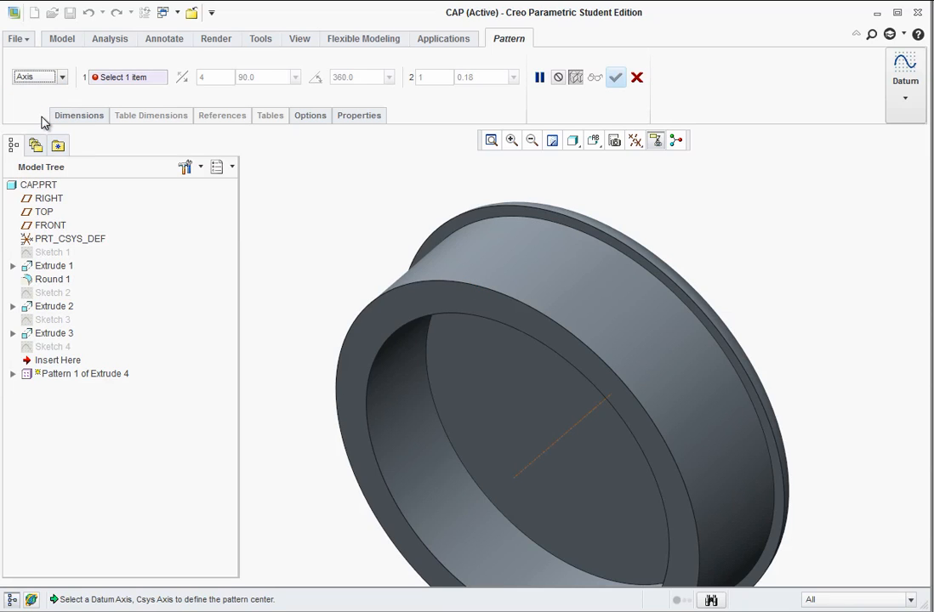
click(548, 453)
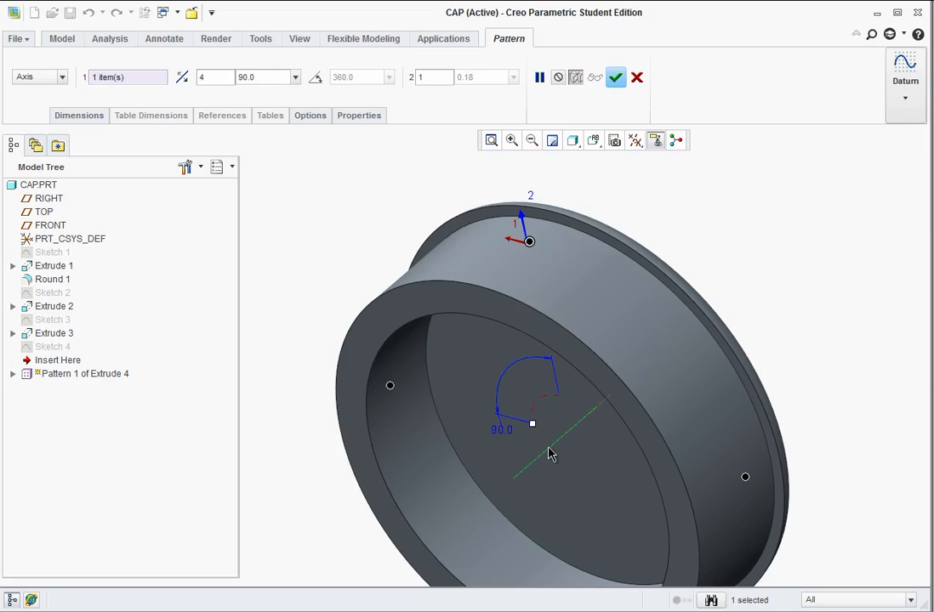
click(637, 141)
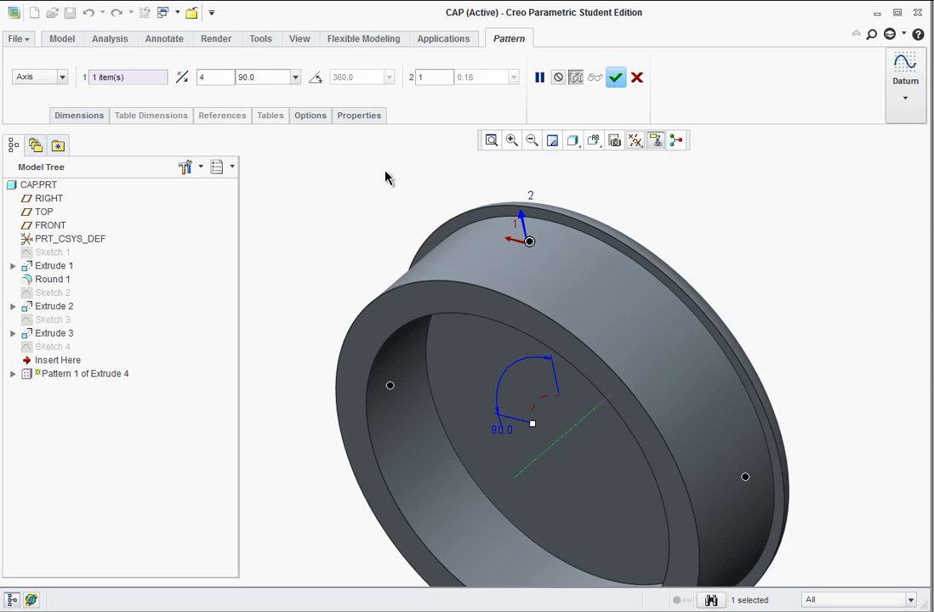
double_click(204, 78)
text(50)
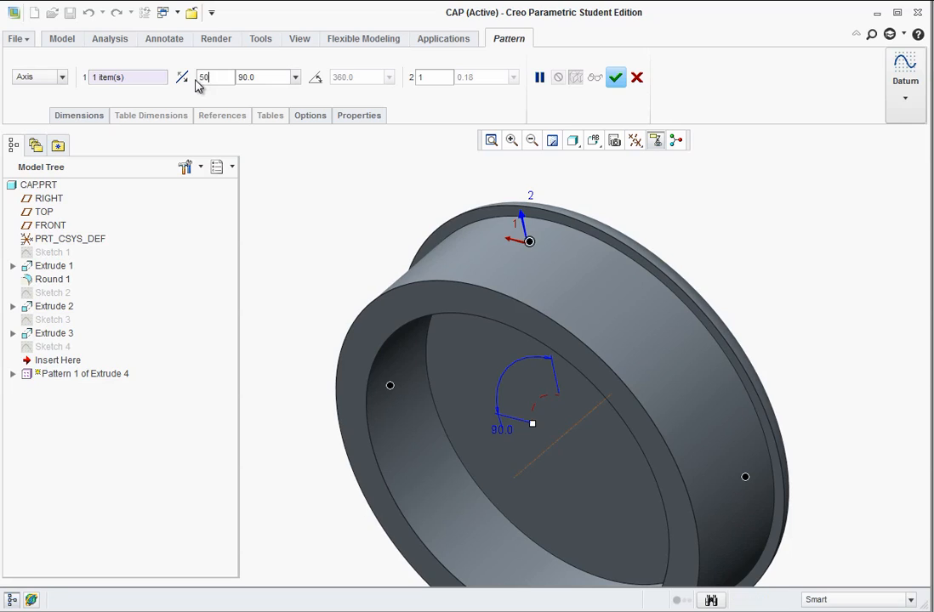
double_click(264, 77)
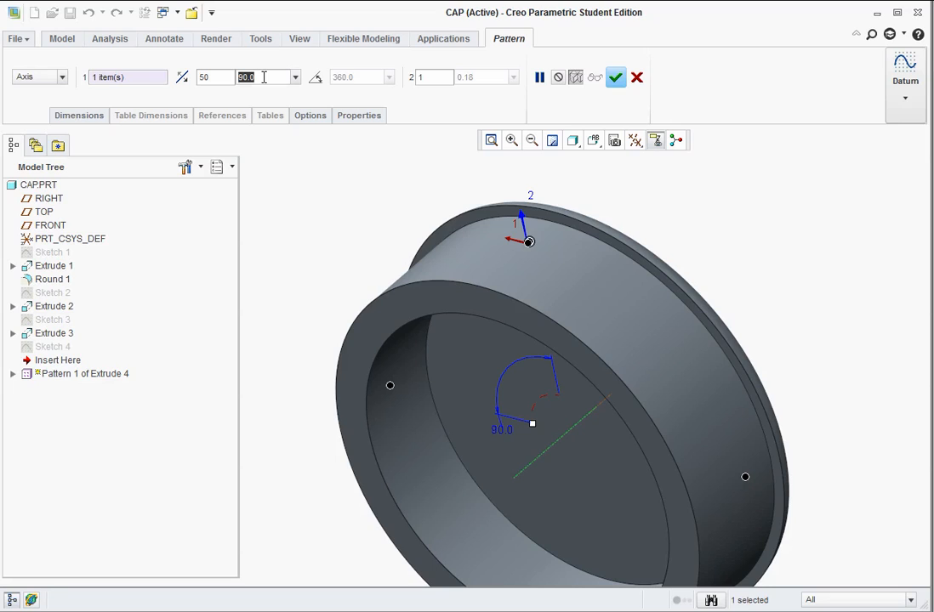
text(360/5)
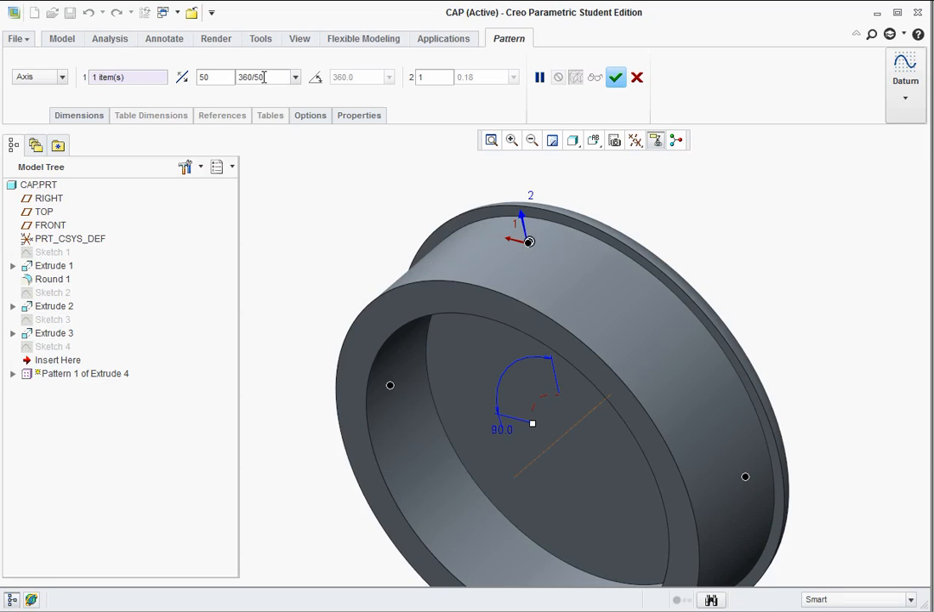
key(Return)
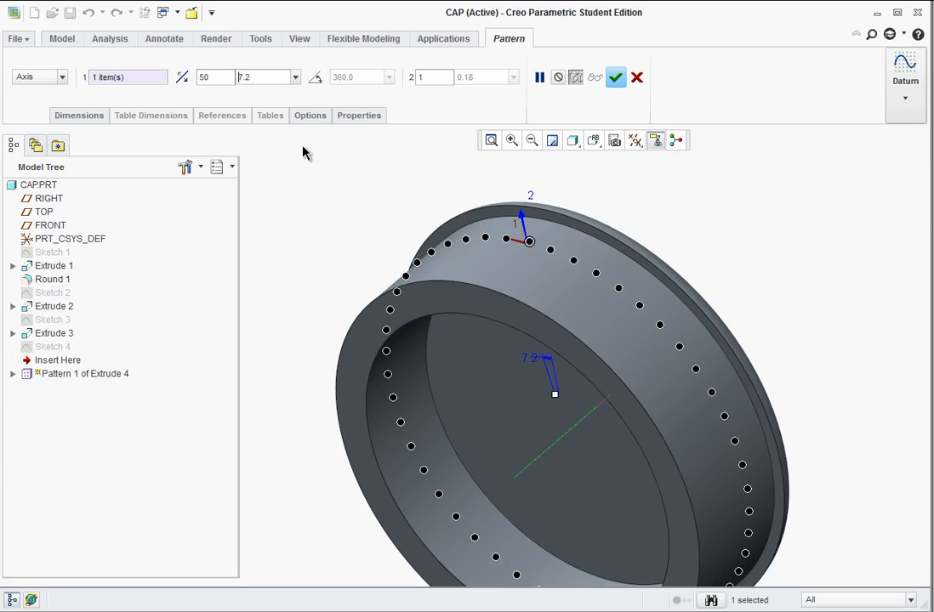
click(616, 79)
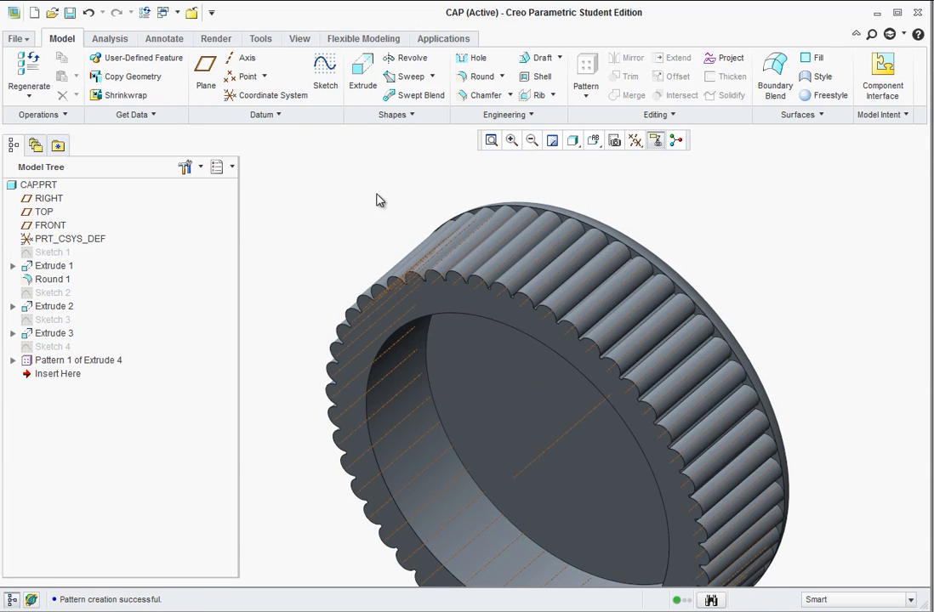
Turn off the axis display and view the finished cap from above.
click(634, 141)
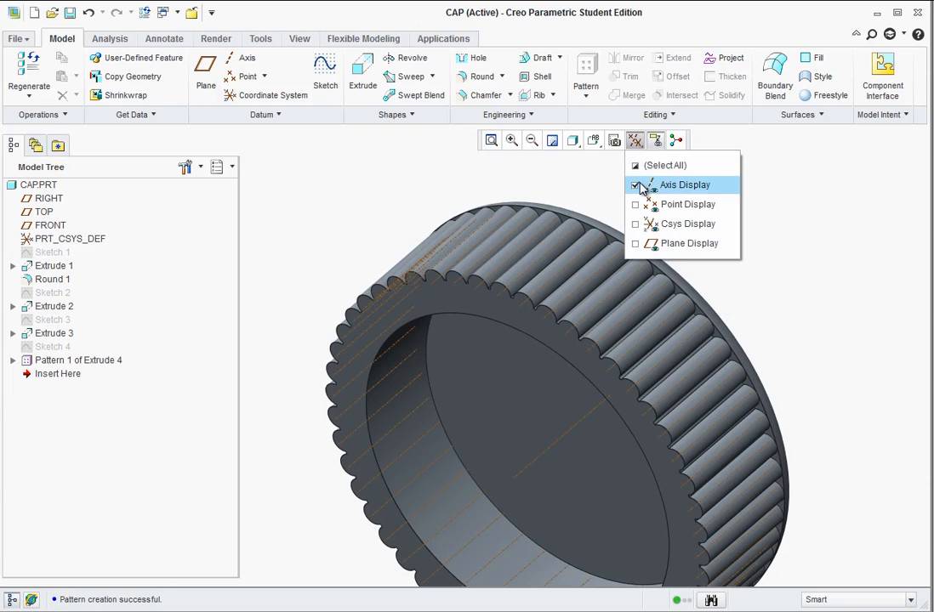
click(636, 185)
scroll(431, 325, down, 3)
middle_drag(431, 325, 400, 341)
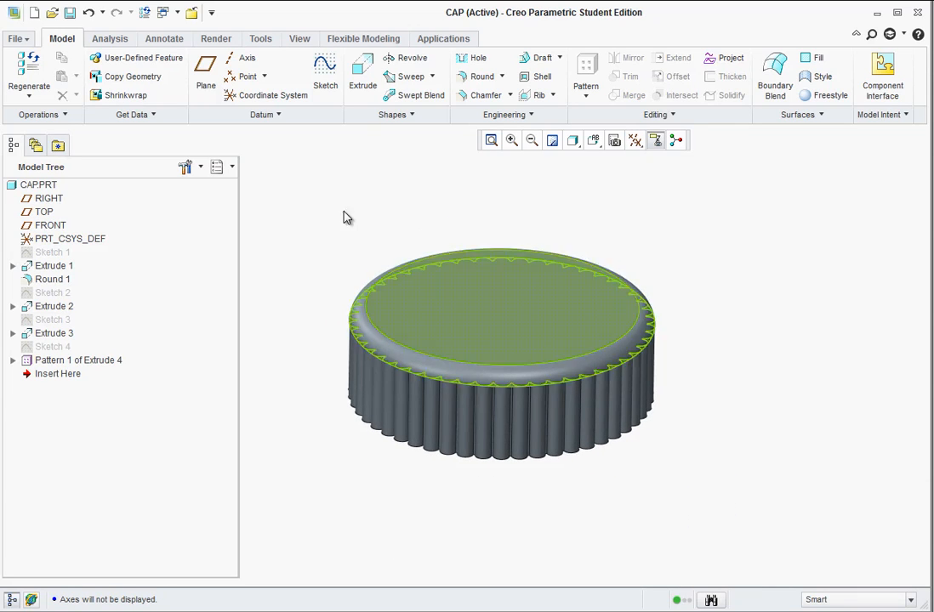
Create a new design assembly named MED_BOTTLE using the default template.
click(34, 12)
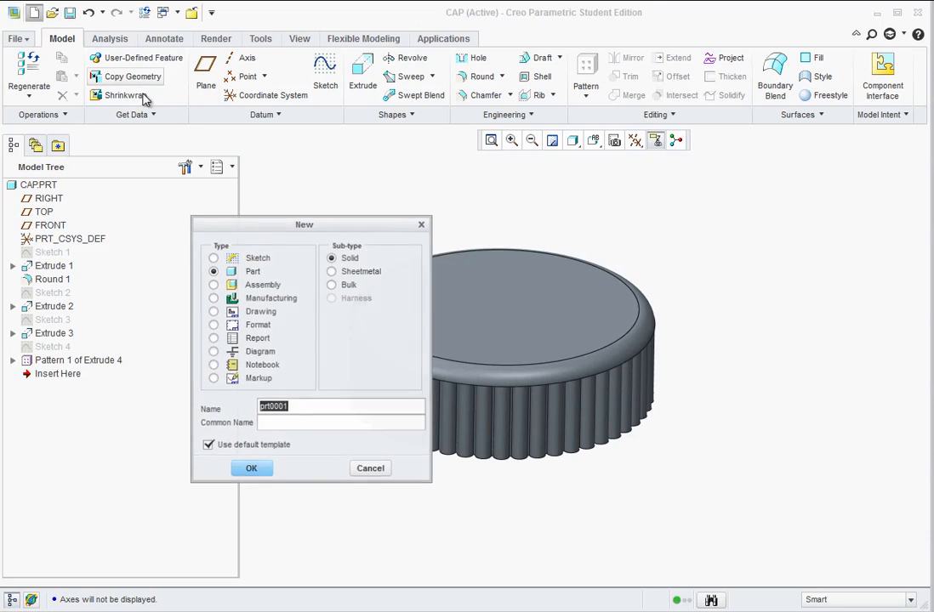
click(212, 286)
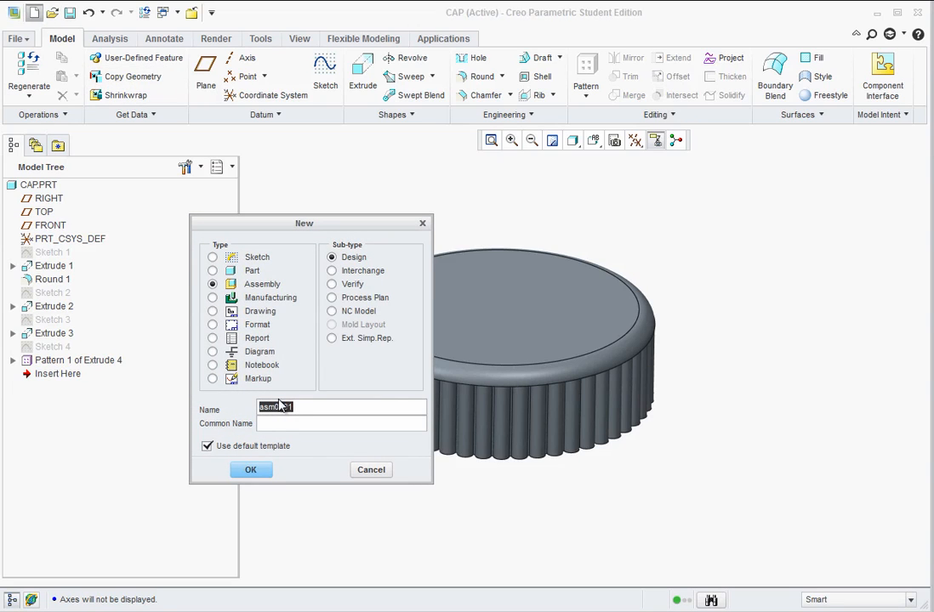
text(MED_BOTTLE)
click(259, 470)
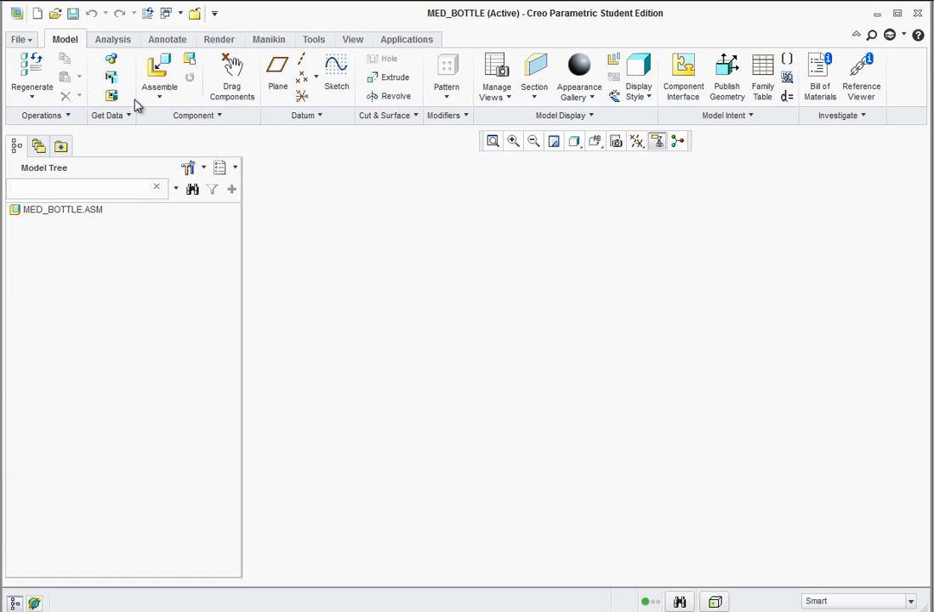
Assemble the in-session bottle.prt as the first component and constrain it with the Default placement.
click(158, 72)
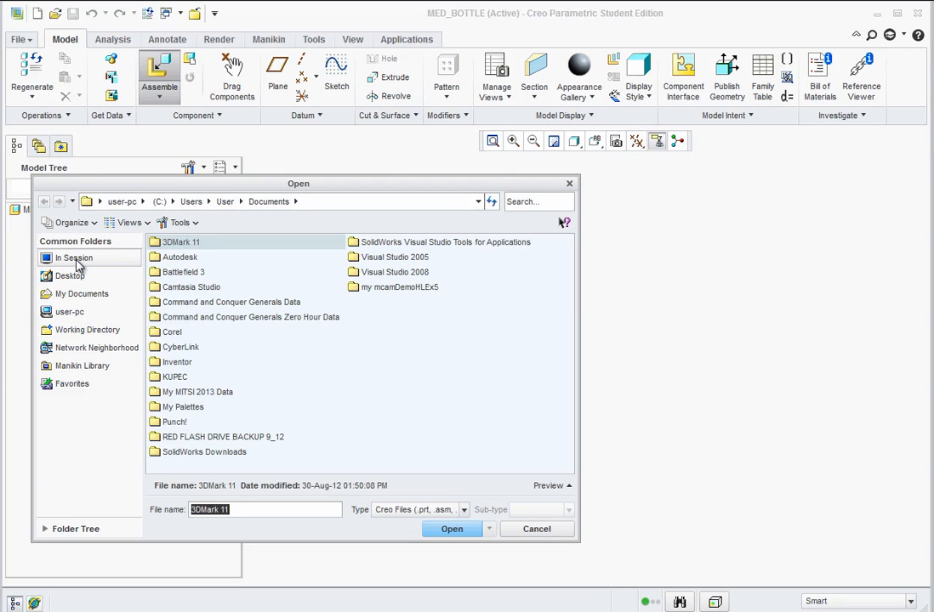
click(77, 260)
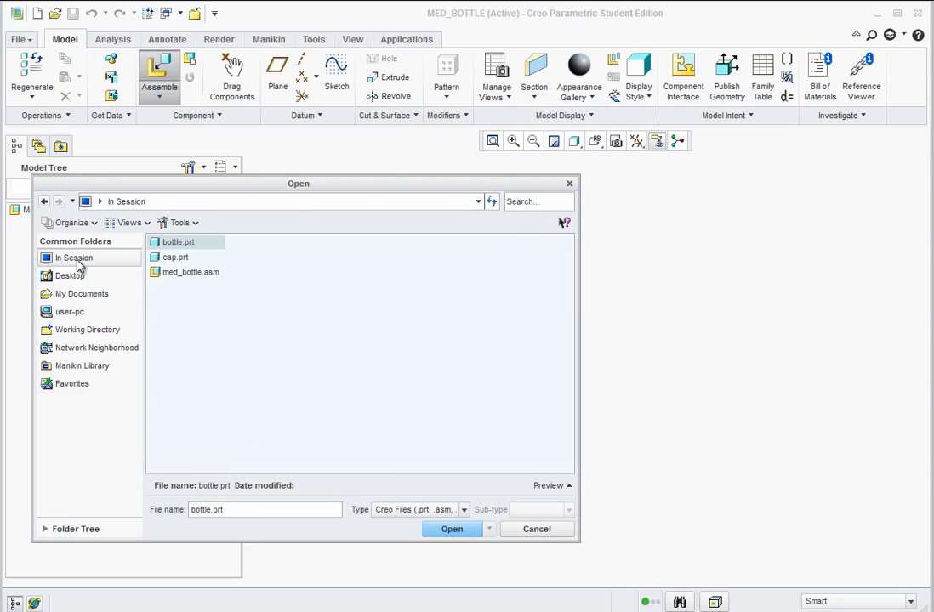
click(181, 244)
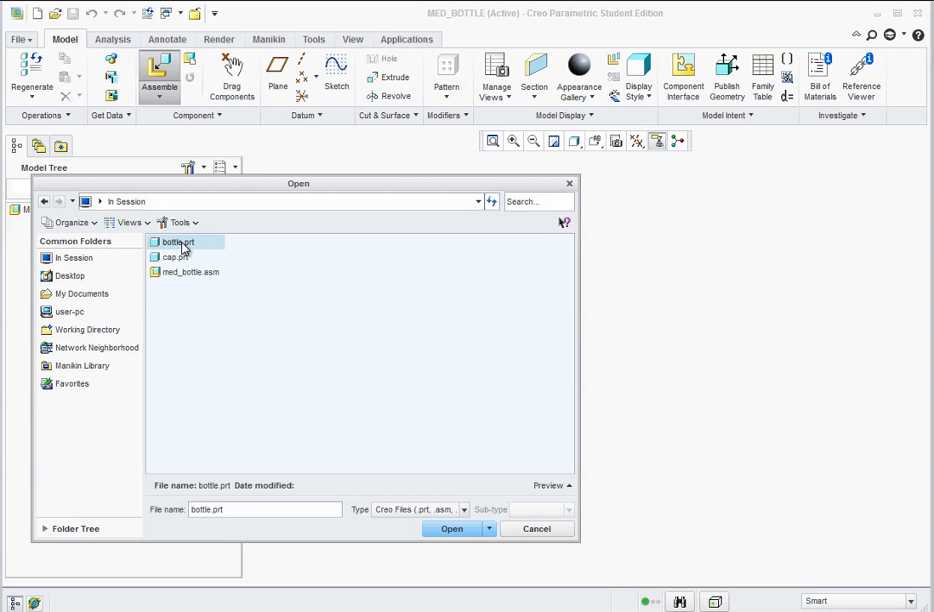
click(452, 529)
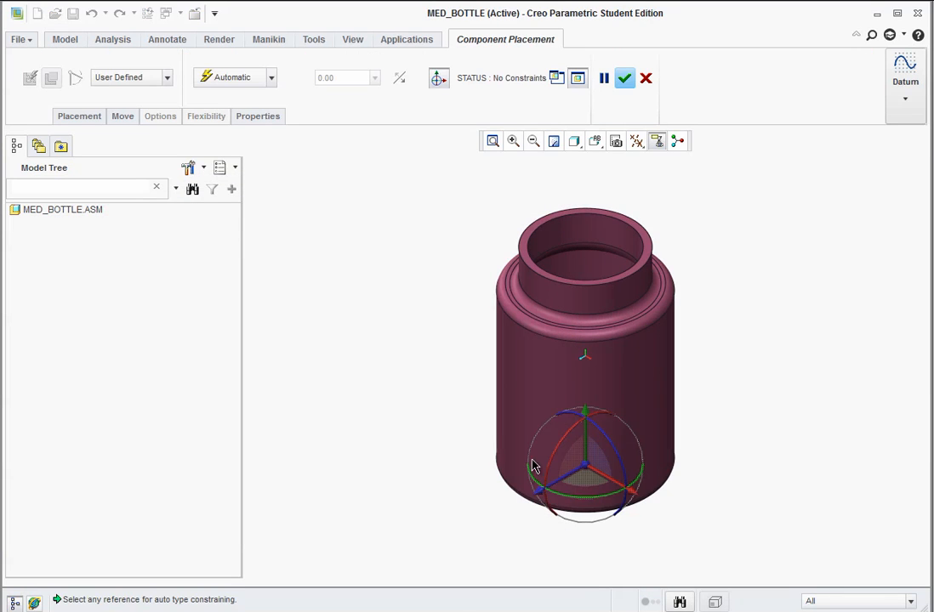
click(272, 78)
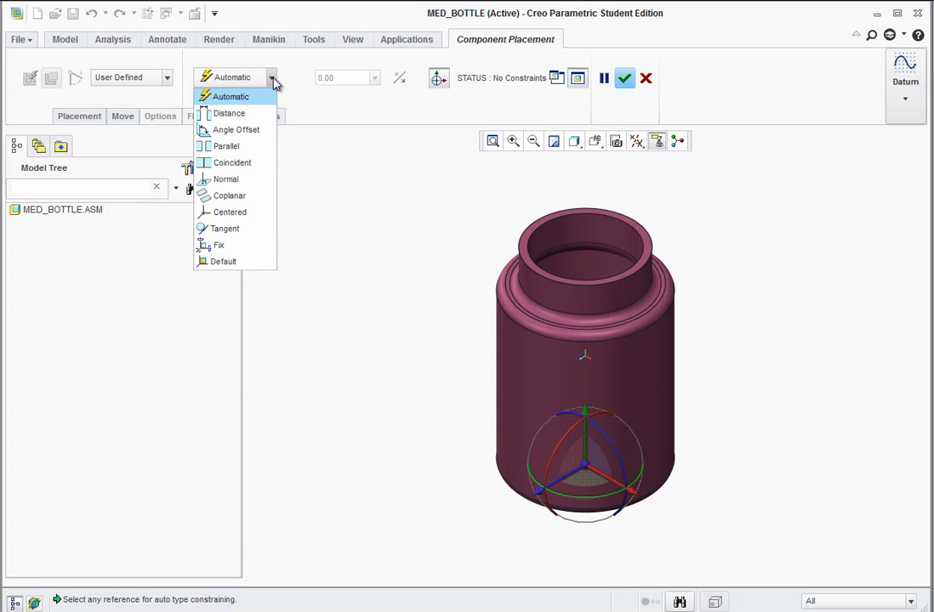
click(223, 262)
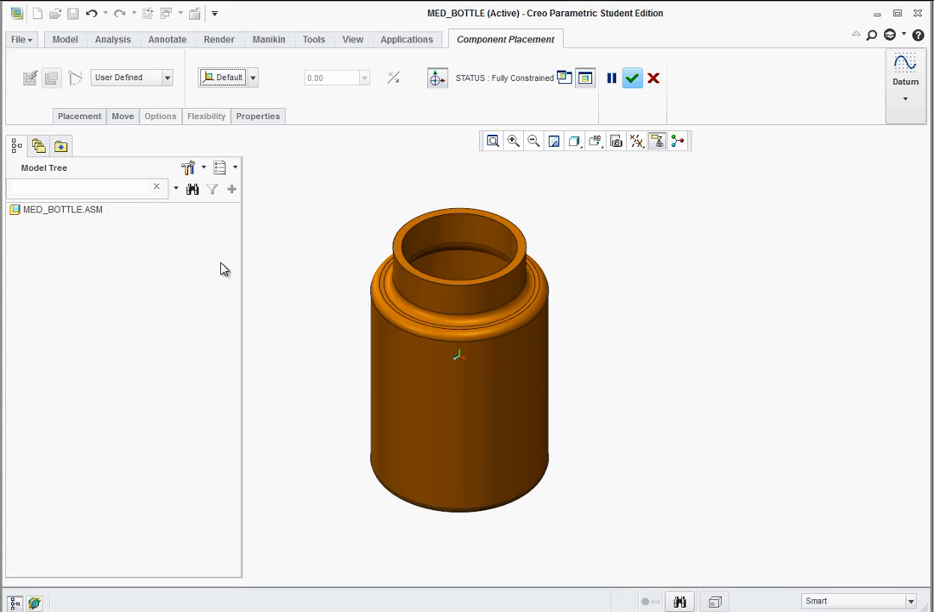
click(632, 79)
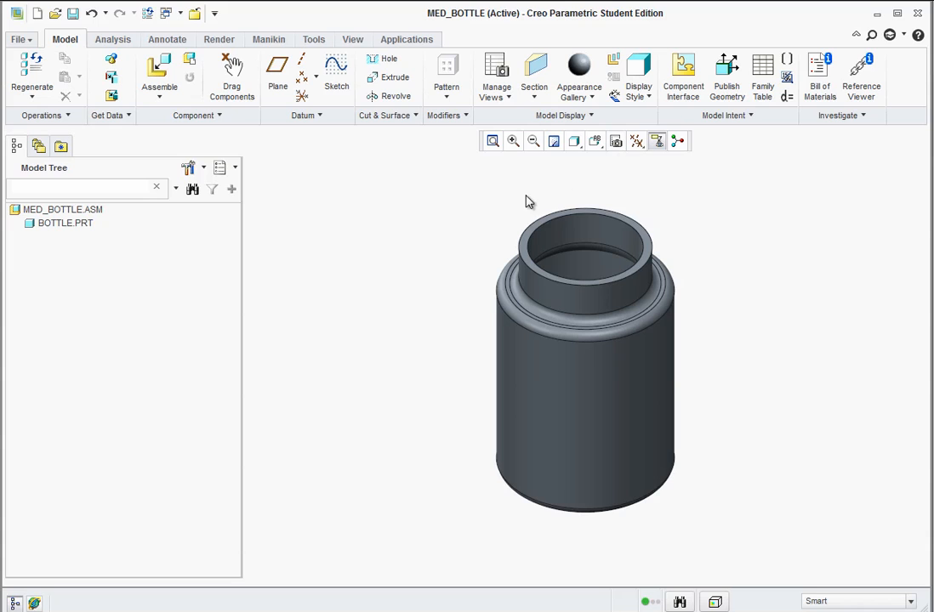
Bring the in-session cap.prt into the assembly as a second component and move it upward, clear of the bottle.
click(155, 70)
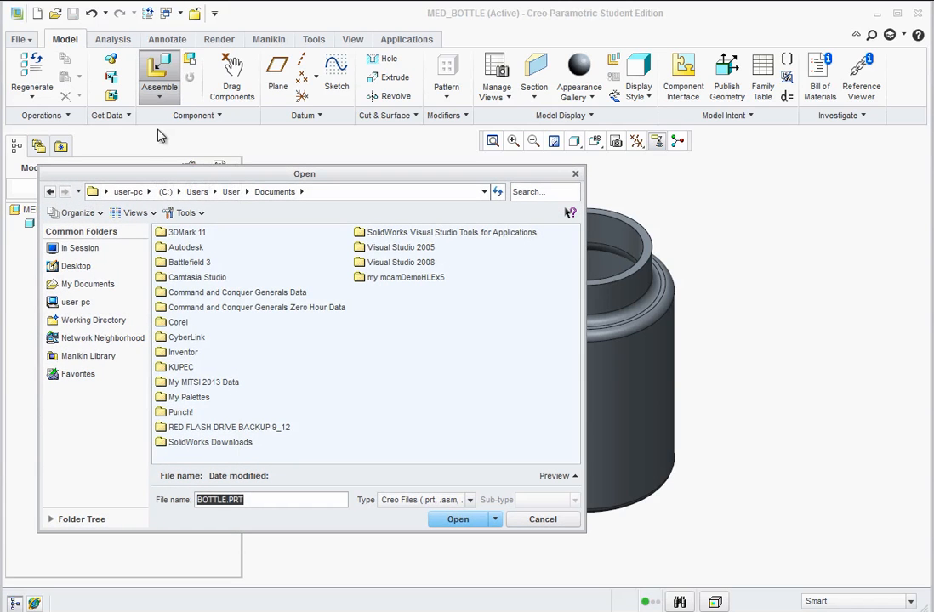
click(83, 249)
click(180, 247)
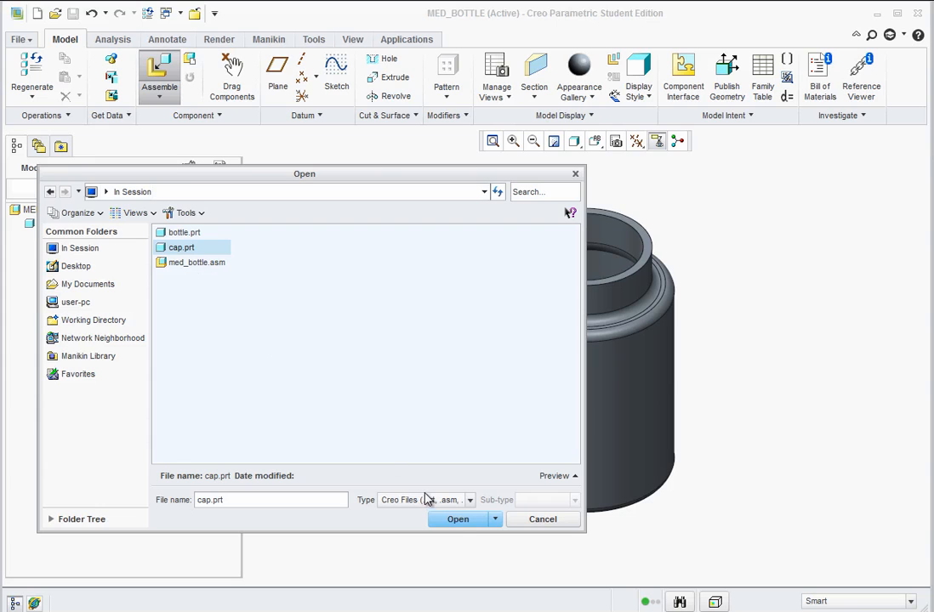
click(458, 520)
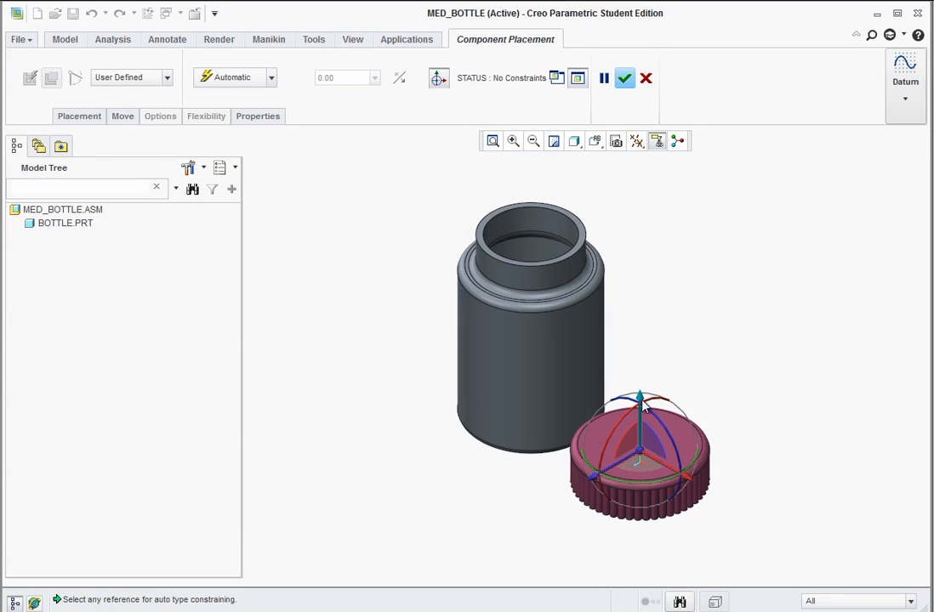
drag(641, 405, 630, 87)
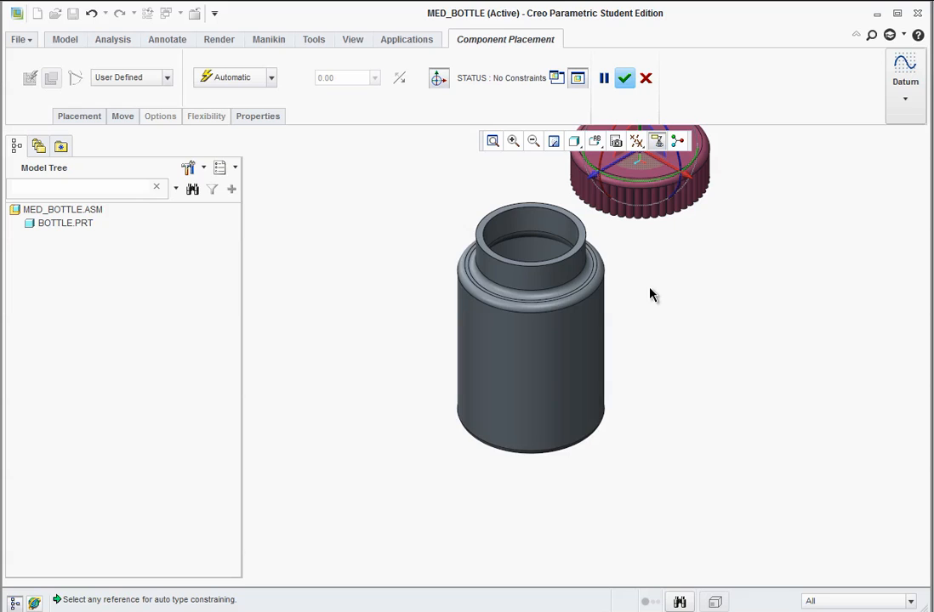
Constrain the cap's inner cylindrical wall coincident with the outer cylindrical surface of the bottle's neck.
mouse_move(647, 286)
middle_down()
mouse_move(635, 266)
mouse_move(642, 237)
middle_up()
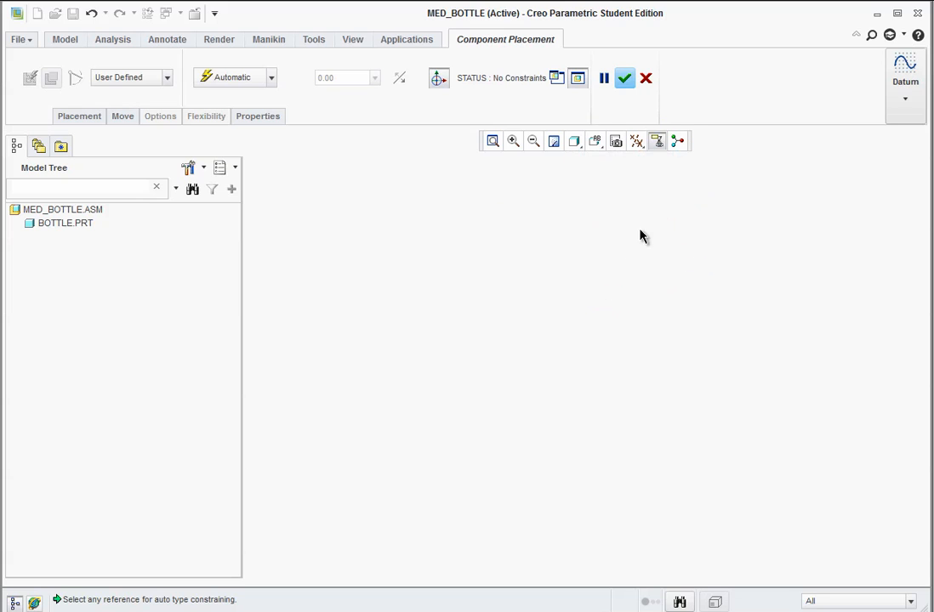
click(594, 142)
click(600, 163)
mouse_move(598, 347)
middle_down()
mouse_move(611, 377)
mouse_move(618, 357)
middle_up()
click(492, 141)
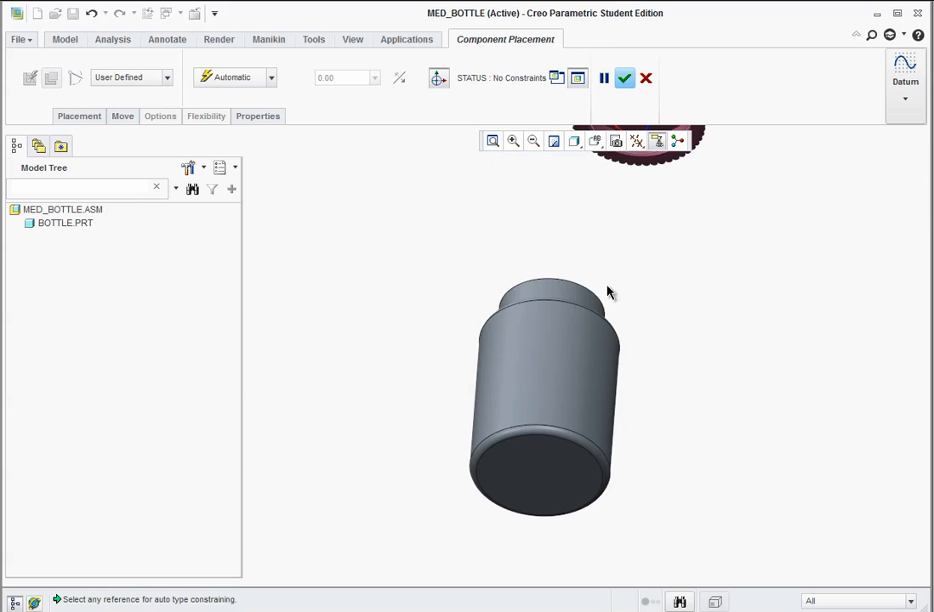
middle_drag(606, 279, 589, 265)
click(492, 141)
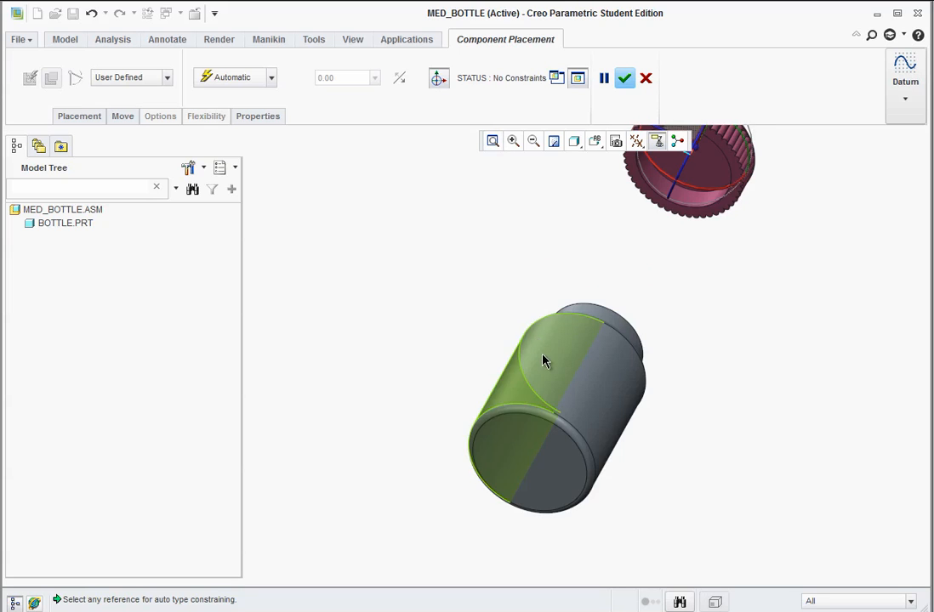
scroll(618, 281, up, 3)
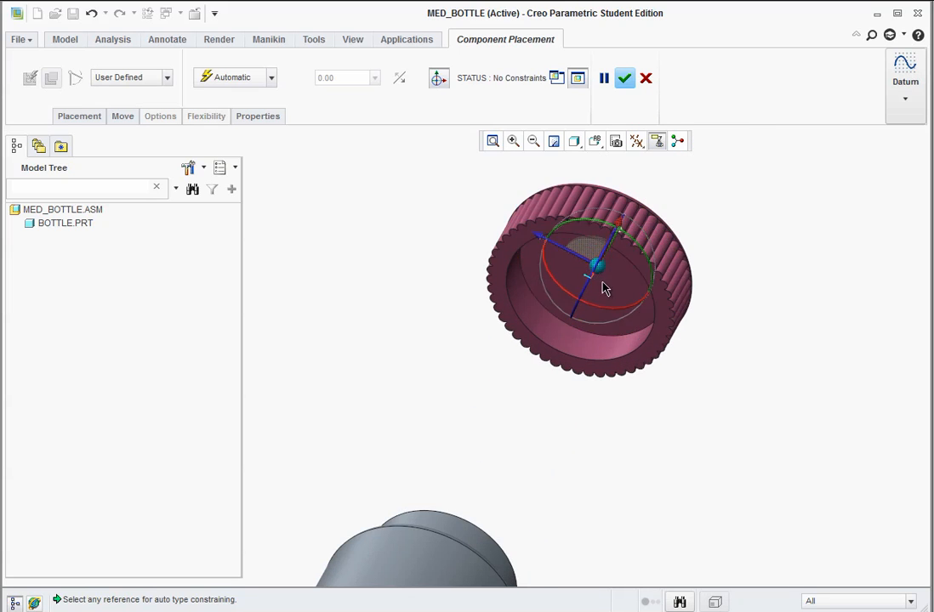
click(598, 354)
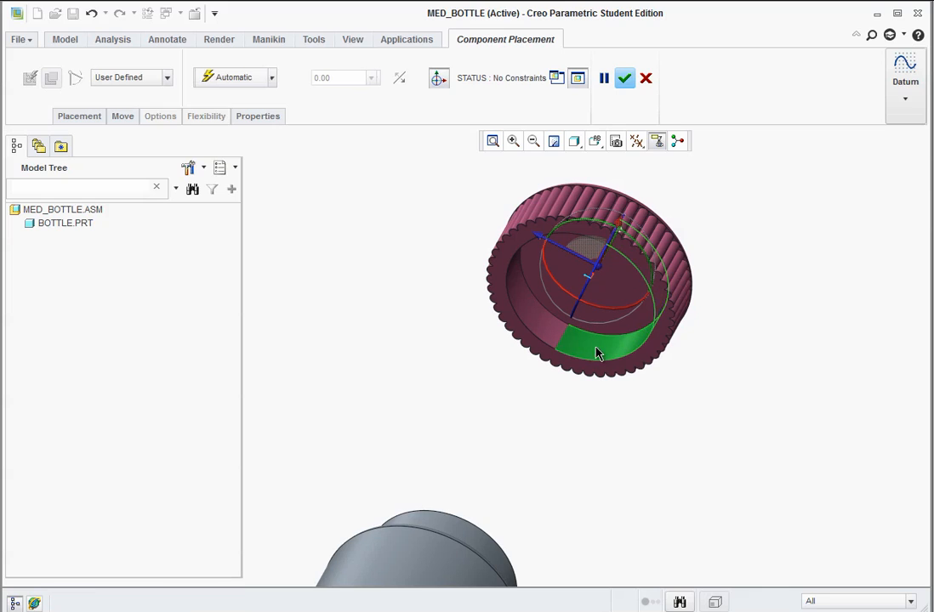
click(494, 557)
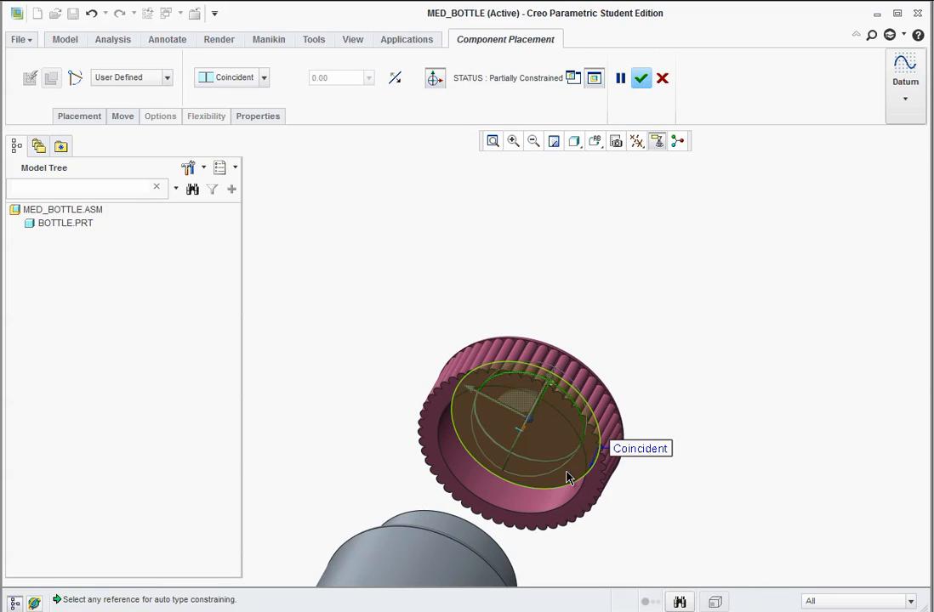
Constrain the cap's flat inner face to the bottle neck's top rim as Coincident and complete the cap placement.
click(559, 440)
middle_drag(540, 333, 498, 421)
click(595, 143)
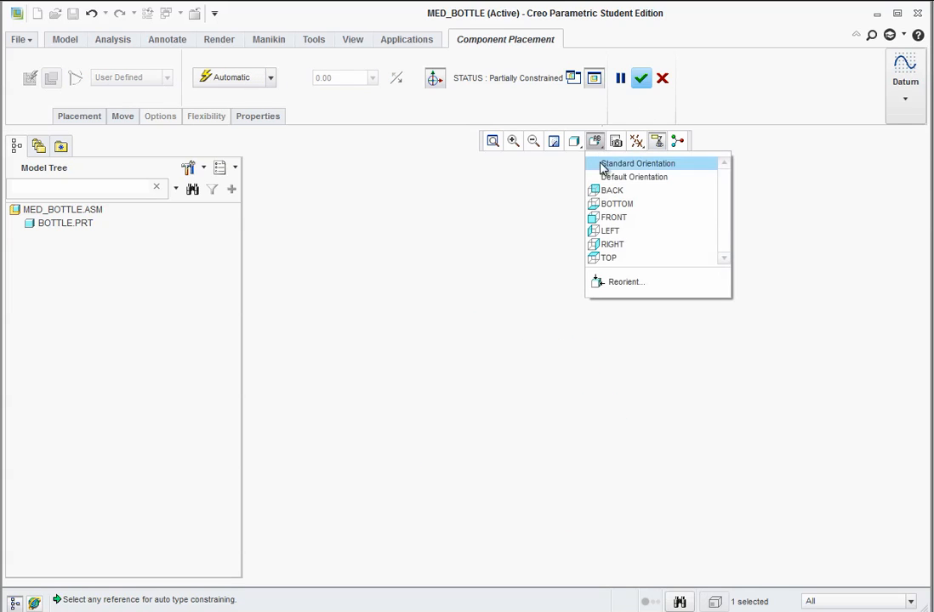
click(605, 176)
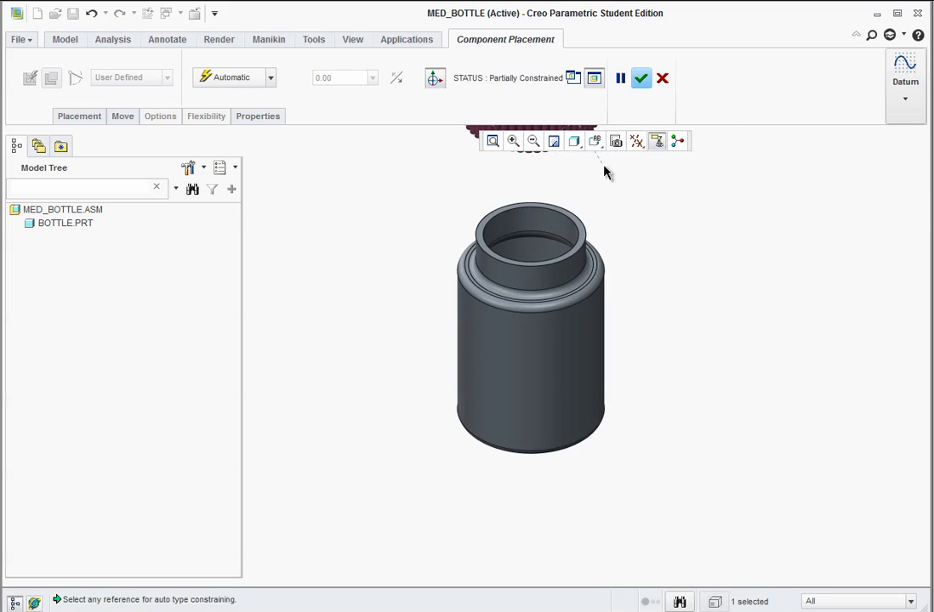
scroll(579, 231, down, 4)
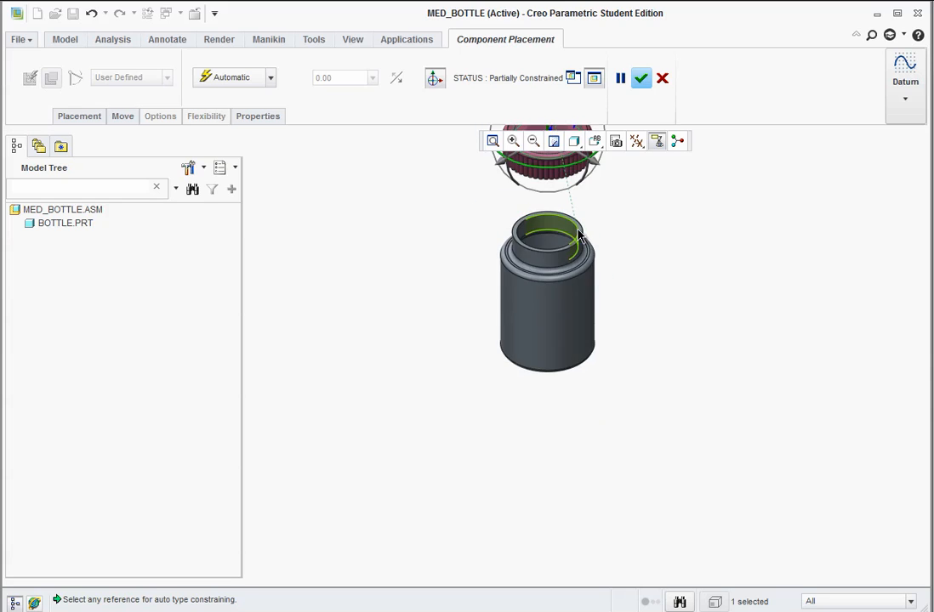
scroll(595, 187, up, 6)
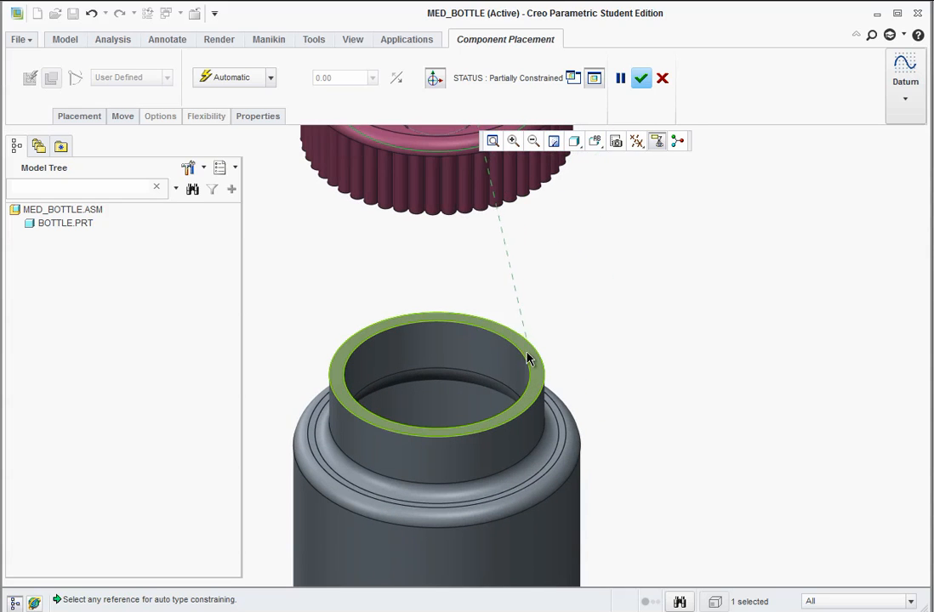
click(531, 361)
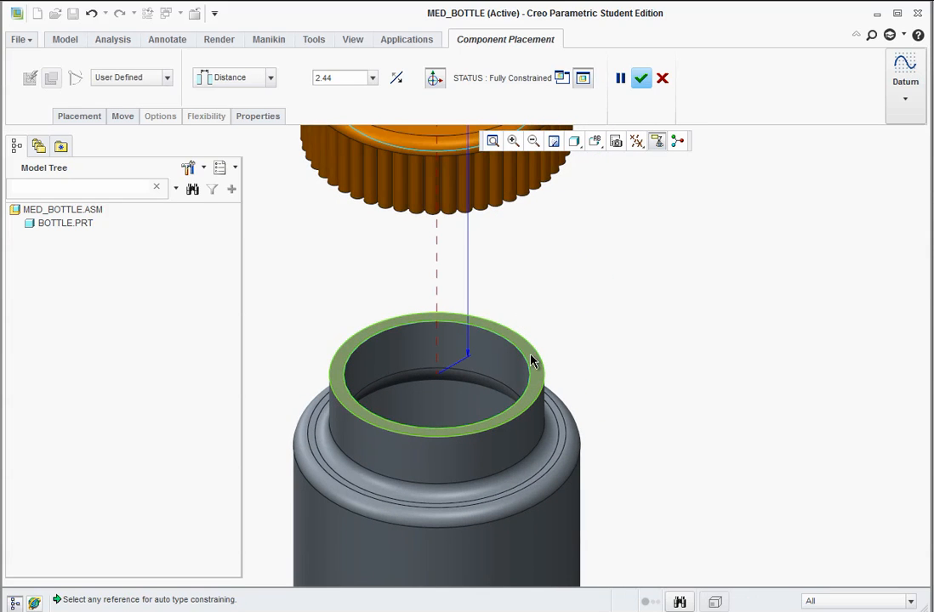
click(270, 77)
click(234, 146)
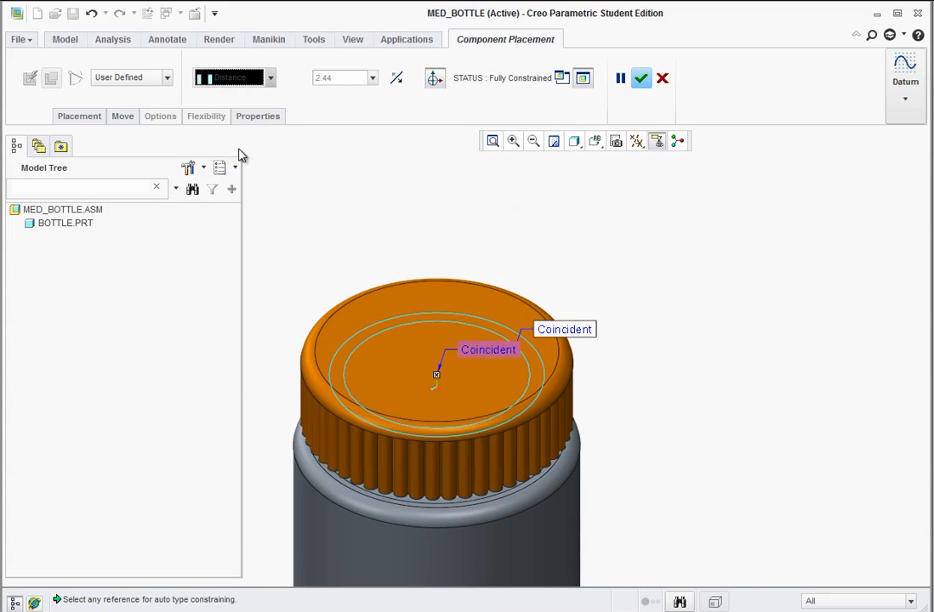
click(642, 78)
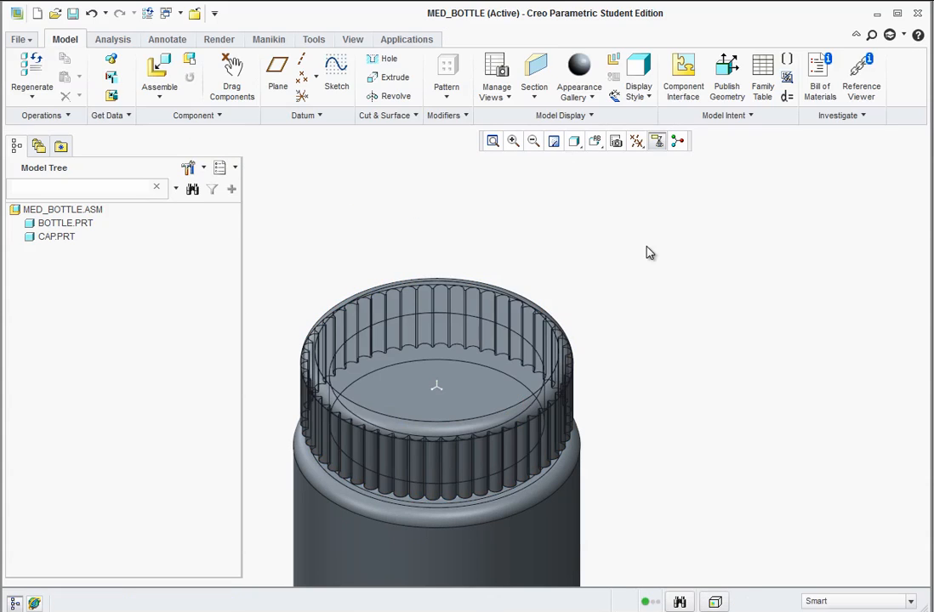
Examine the bottle and cap in the exploded view, and return the assembly to its unexploded state.
scroll(655, 384, up, 3)
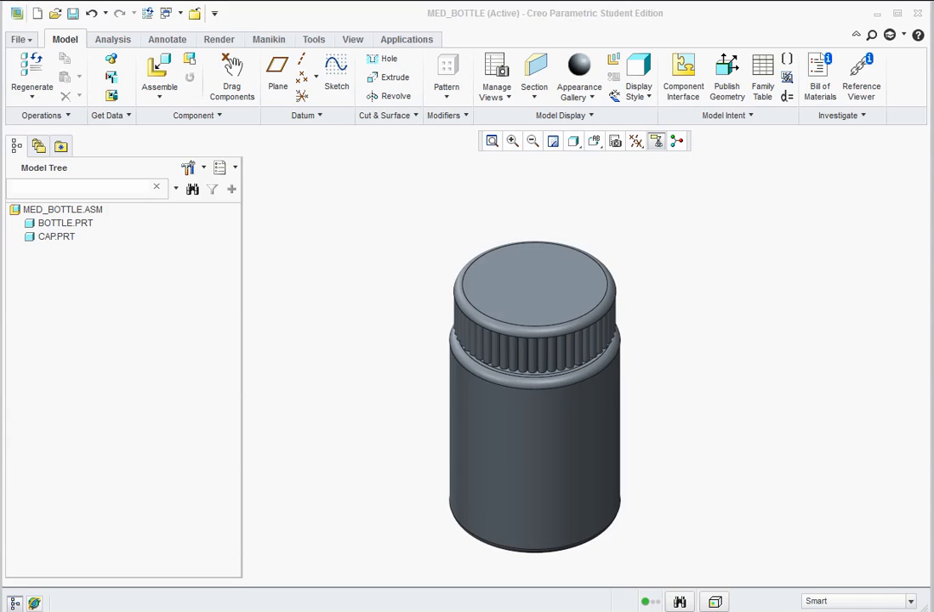
click(614, 63)
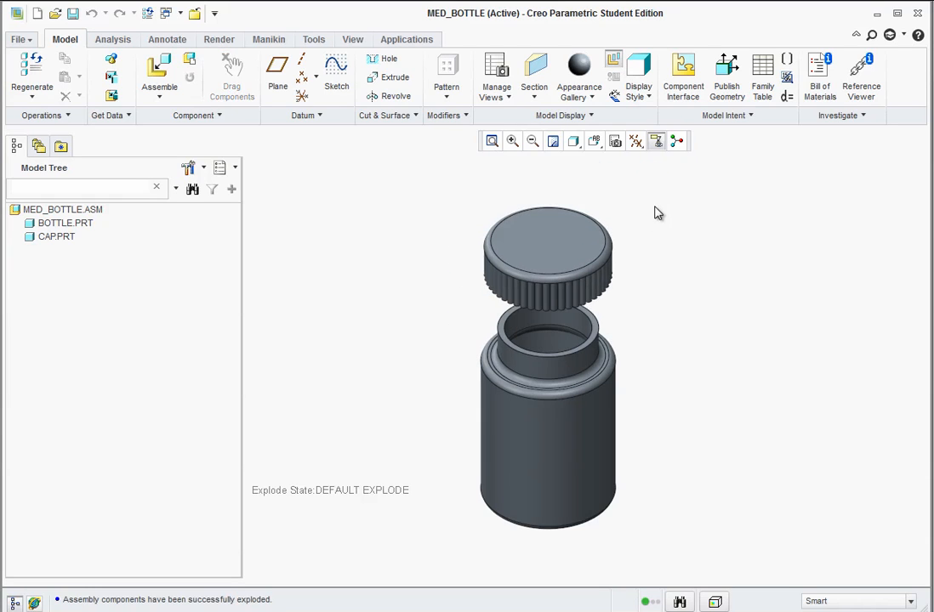
click(528, 230)
click(442, 259)
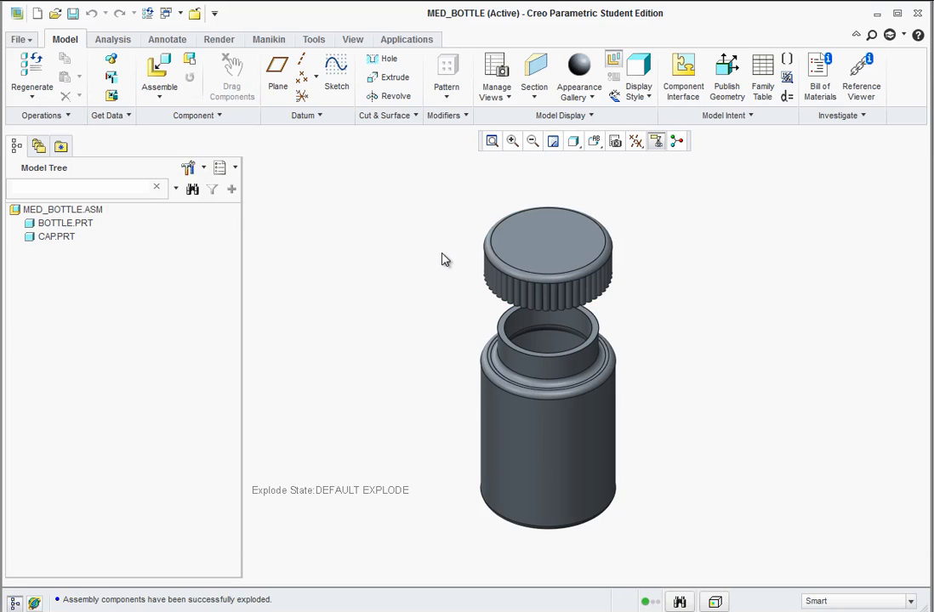
click(545, 216)
click(562, 250)
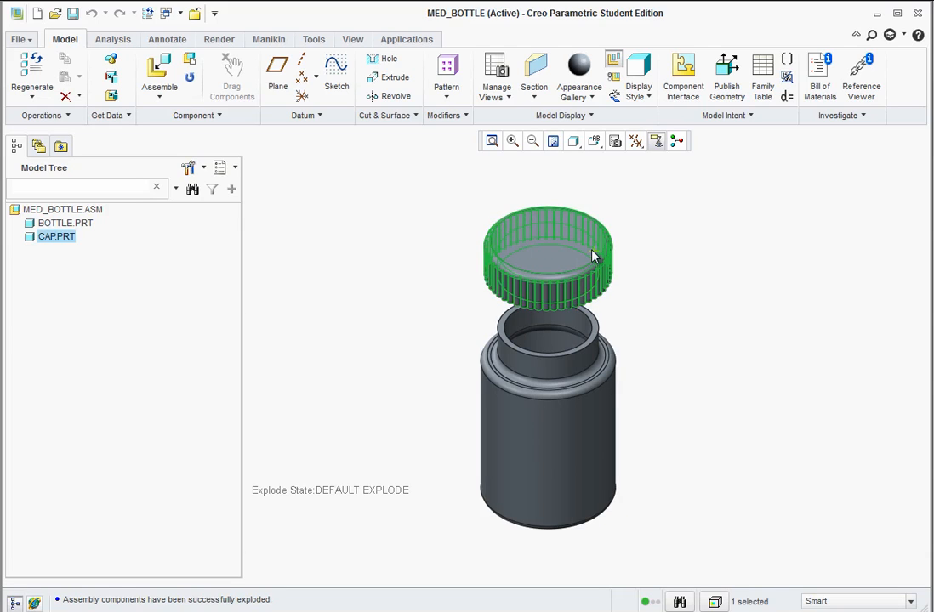
click(669, 226)
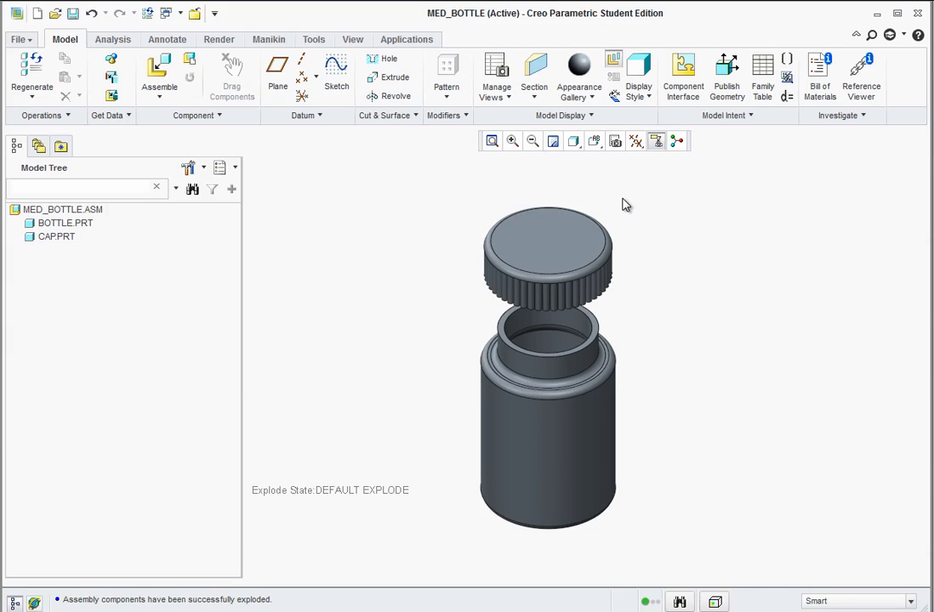
click(614, 66)
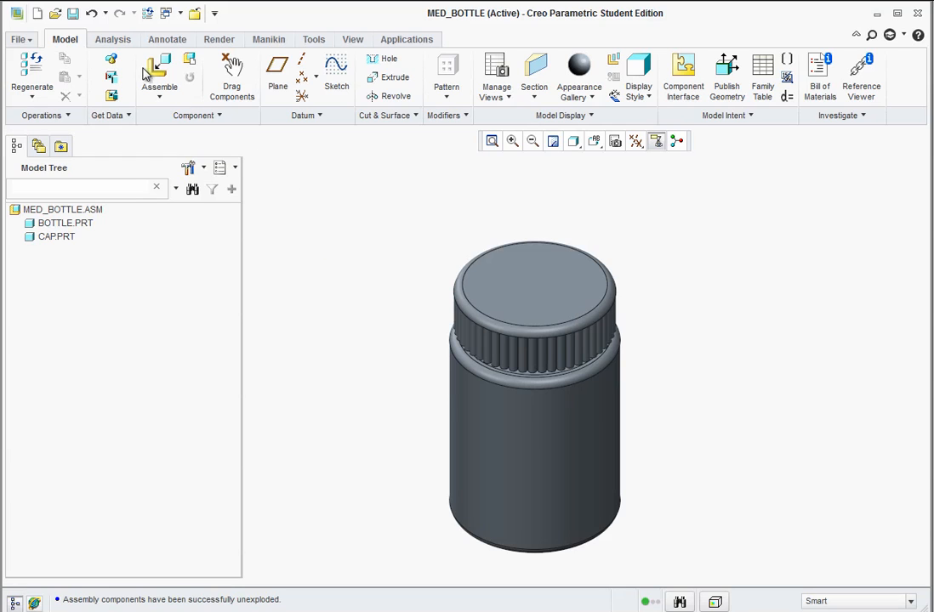
Start a new drawing file named MED_BOTTLE using the Drawing type.
click(36, 14)
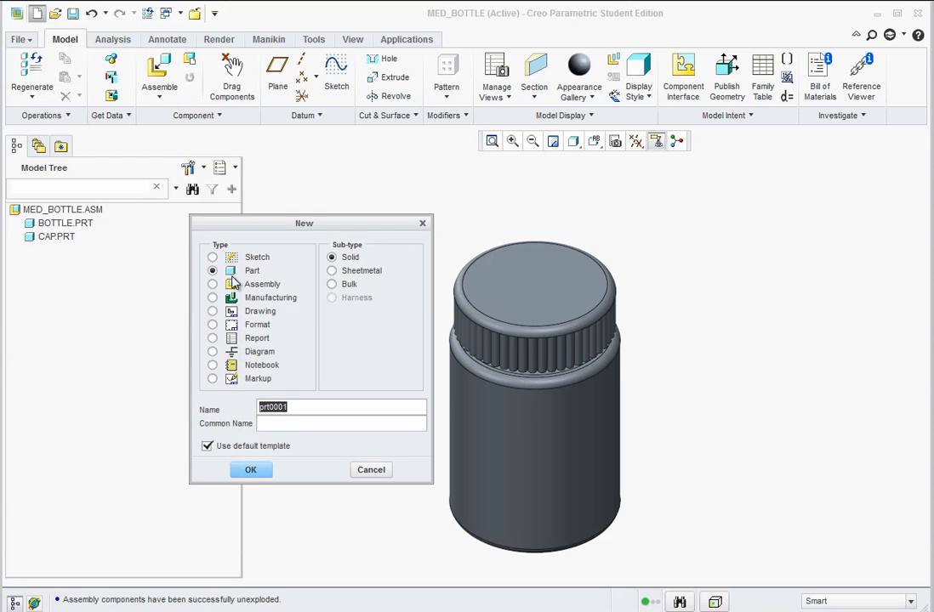
click(212, 312)
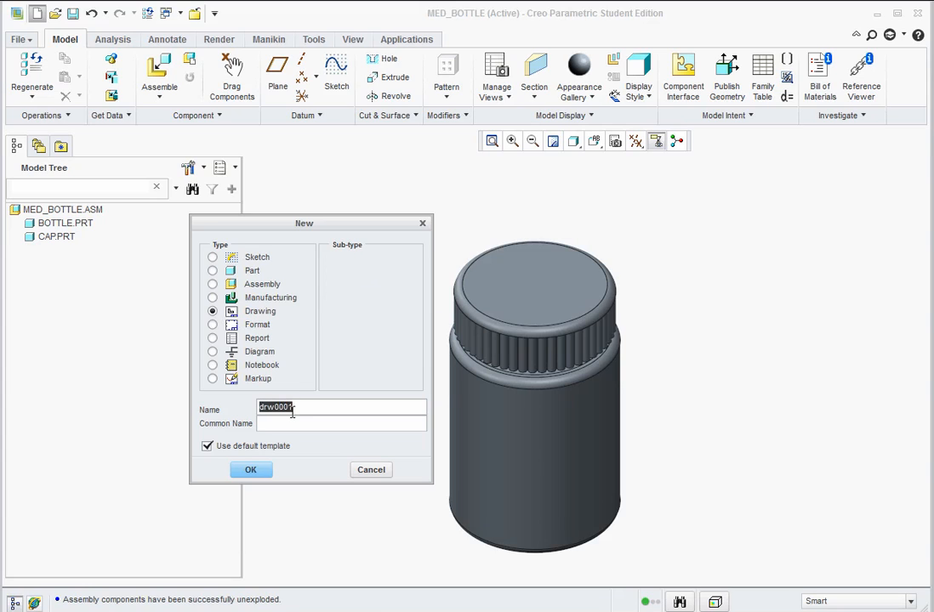
text(MEd_BOTTLE)
click(254, 470)
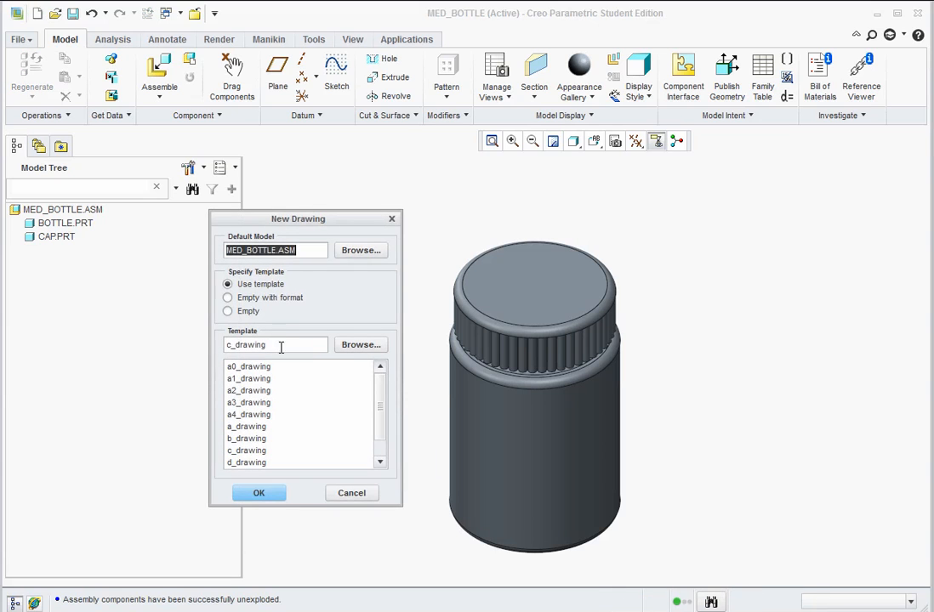
Create the drawing from MED_BOTTLE.ASM as Empty with format, using the system format a.frm.
click(245, 302)
click(362, 349)
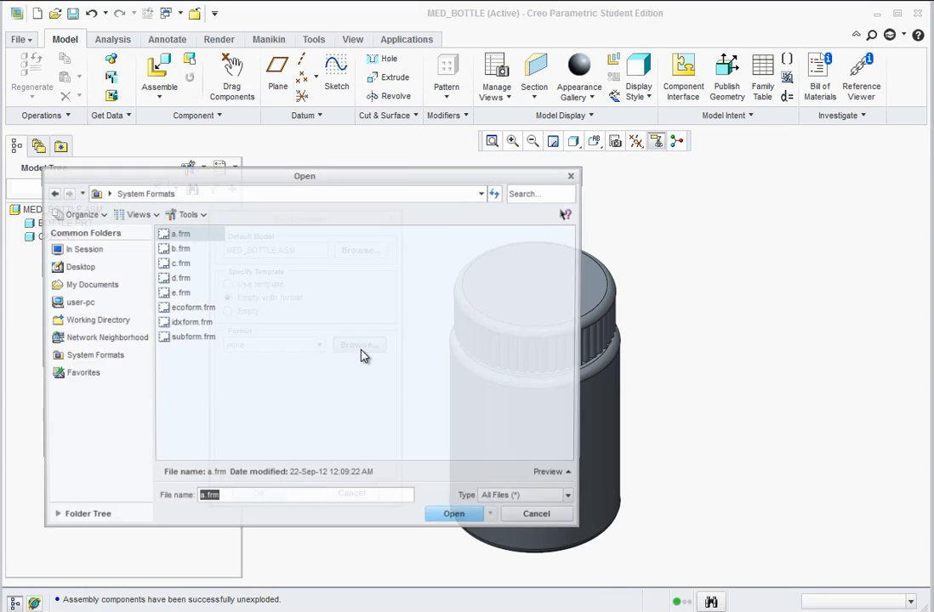
click(175, 233)
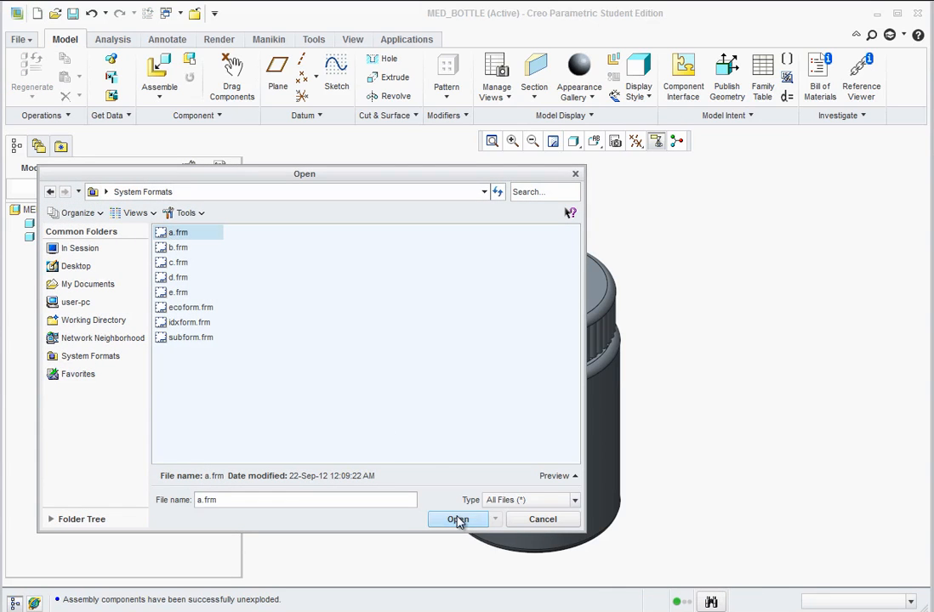
click(457, 520)
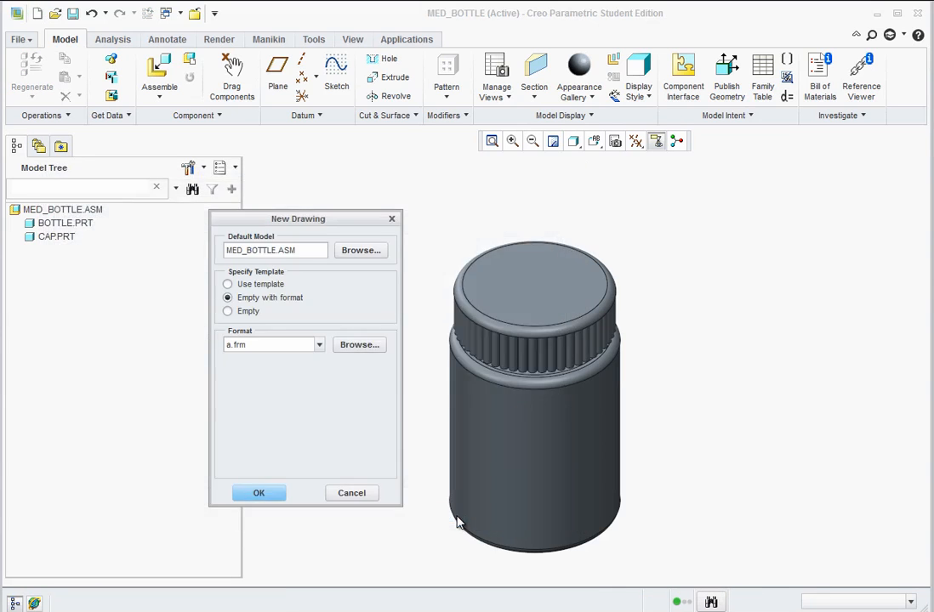
click(259, 494)
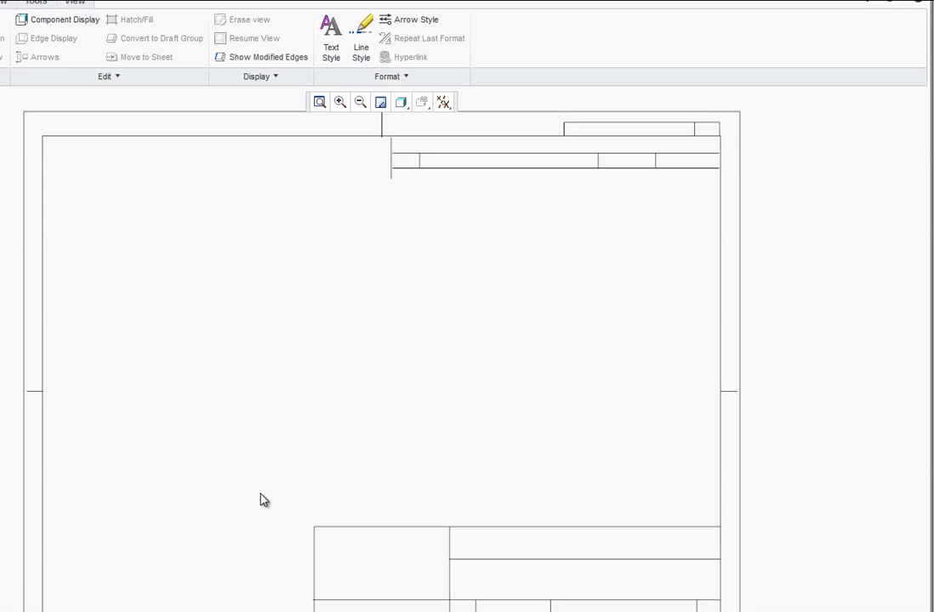
mouse_move(0, 611)
mouse_down()
mouse_move(92, 611)
mouse_move(6, 605)
mouse_up()
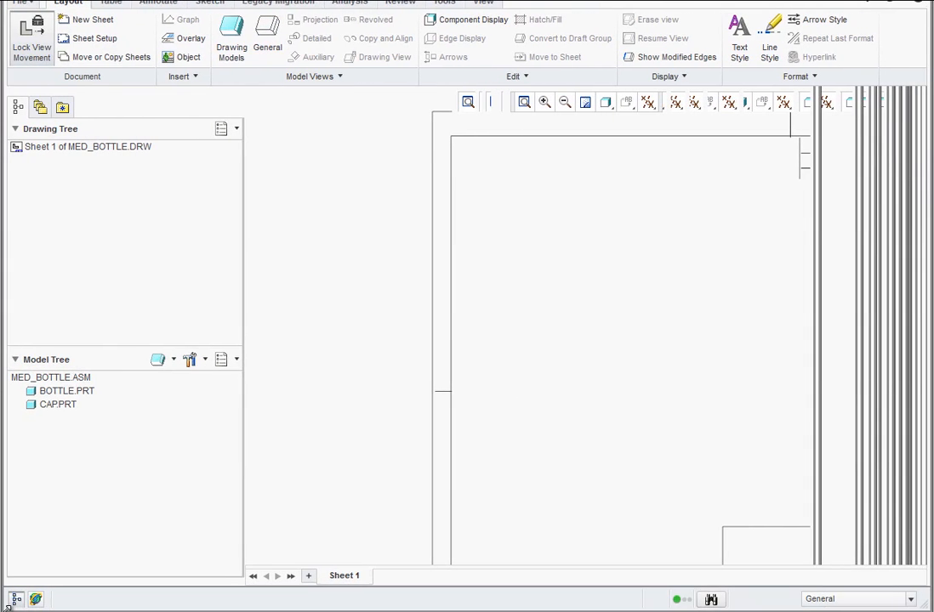
drag(4, 0, 1, 1)
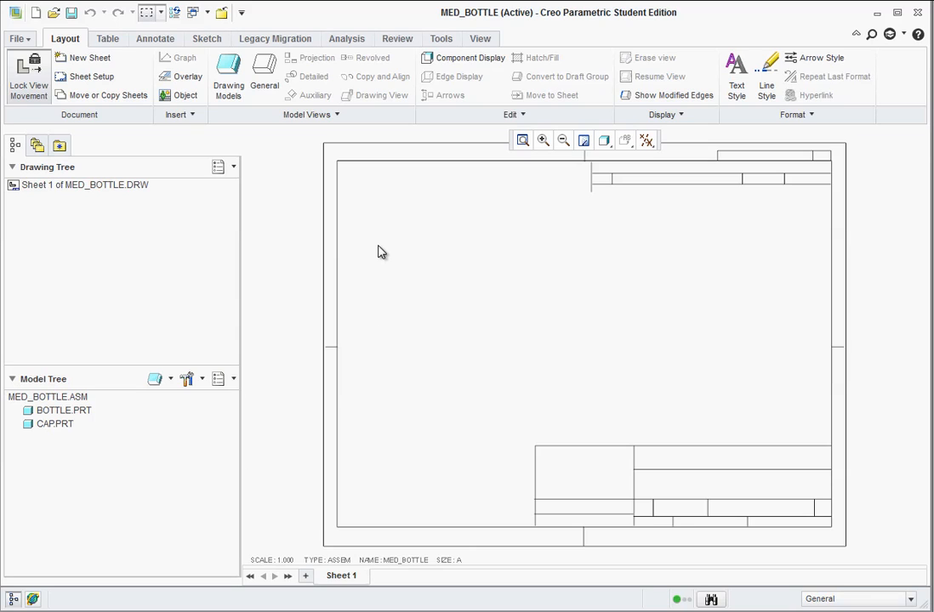
Place a general view of the assembly with No Combined State in the sheet's left half, using the FRONT orientation.
click(265, 76)
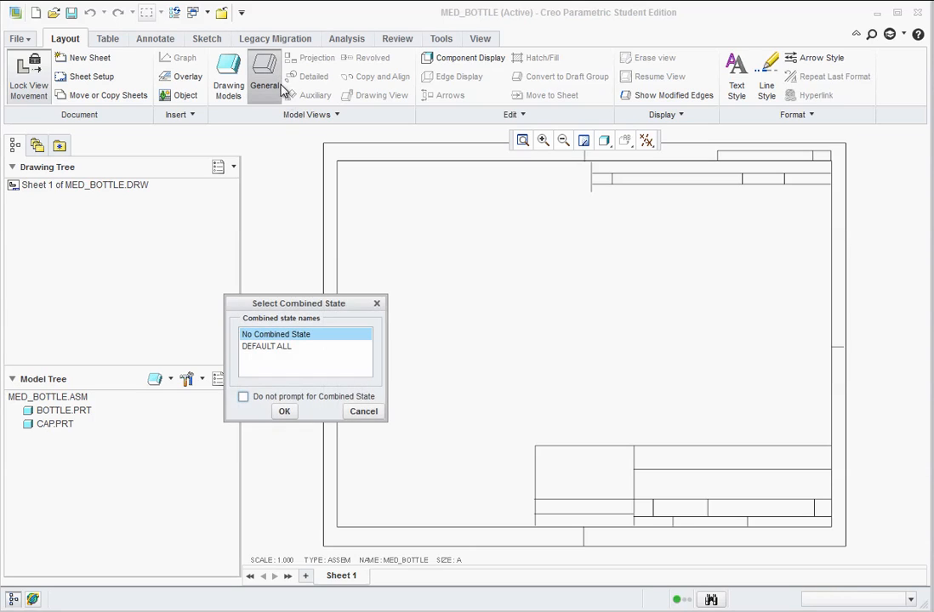
click(286, 411)
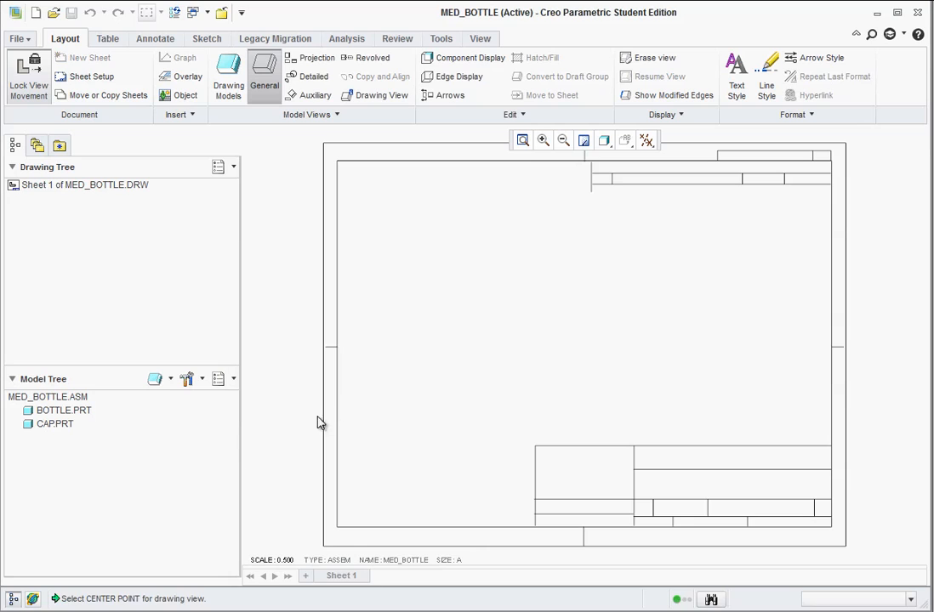
click(453, 345)
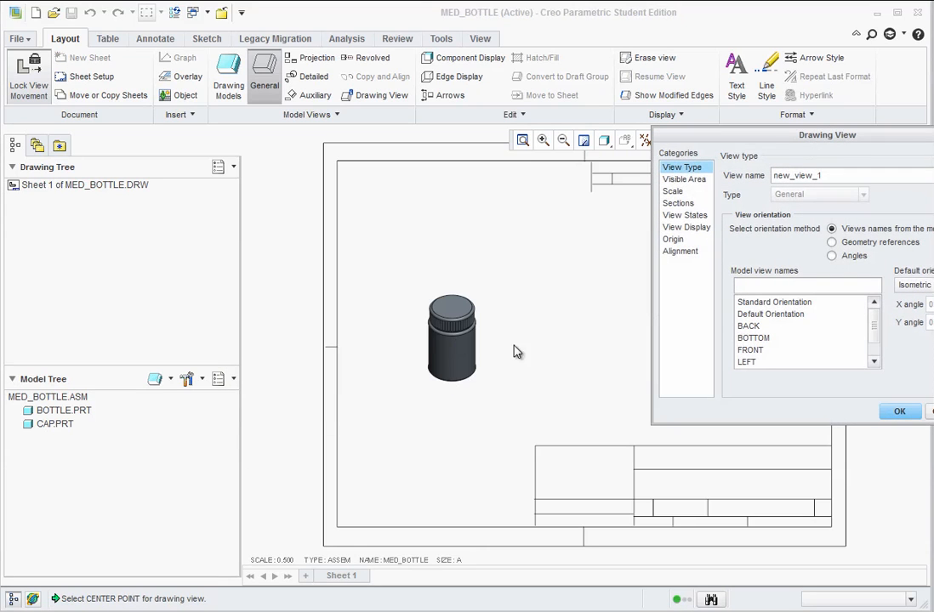
double_click(749, 349)
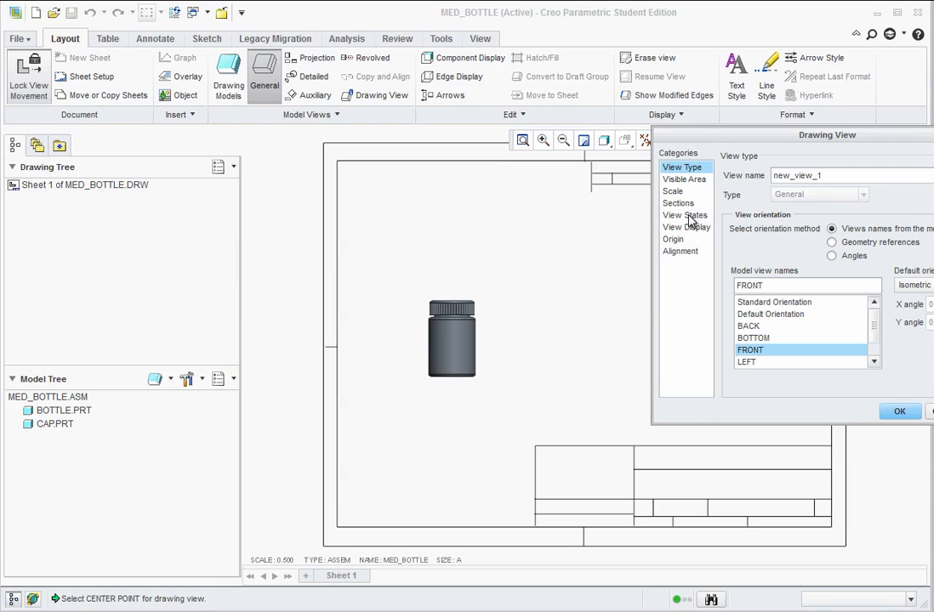
click(902, 411)
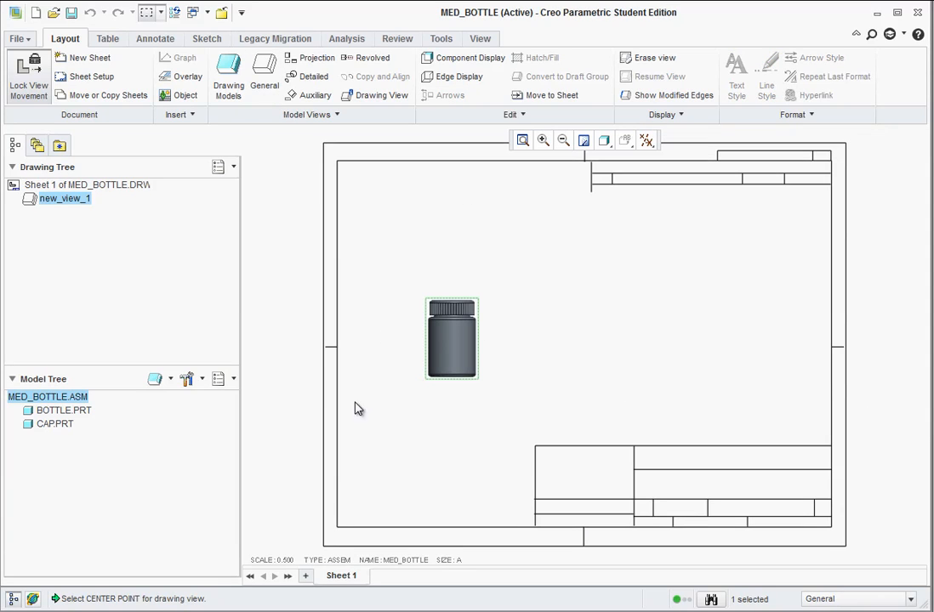
Set the drawing sheet's scale to 0.75.
click(288, 561)
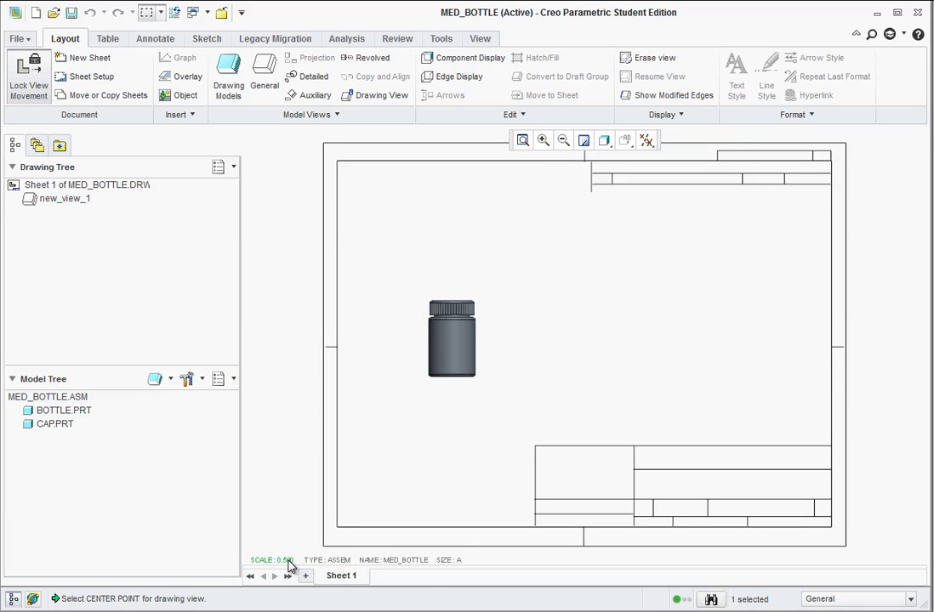
double_click(288, 562)
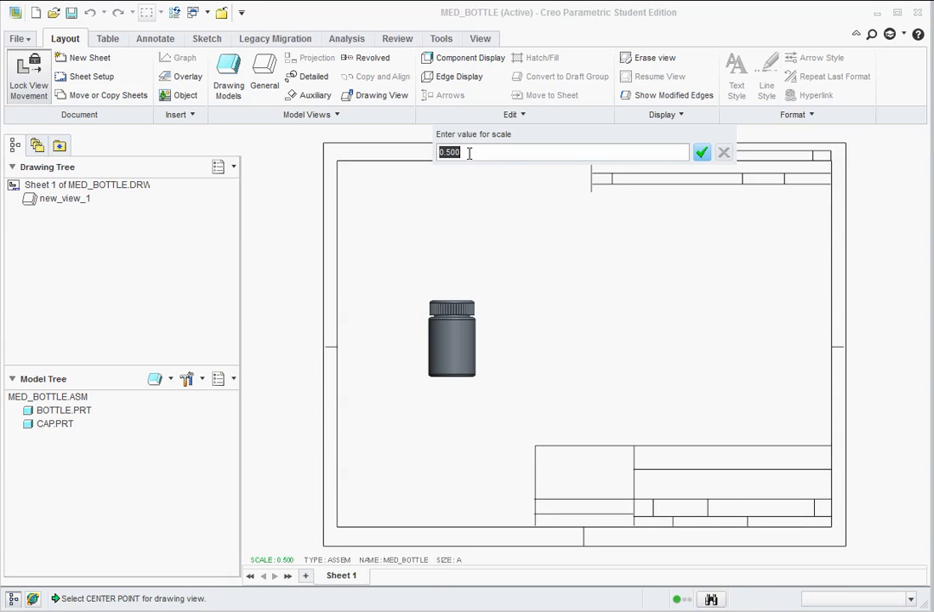
text(.75)
click(701, 152)
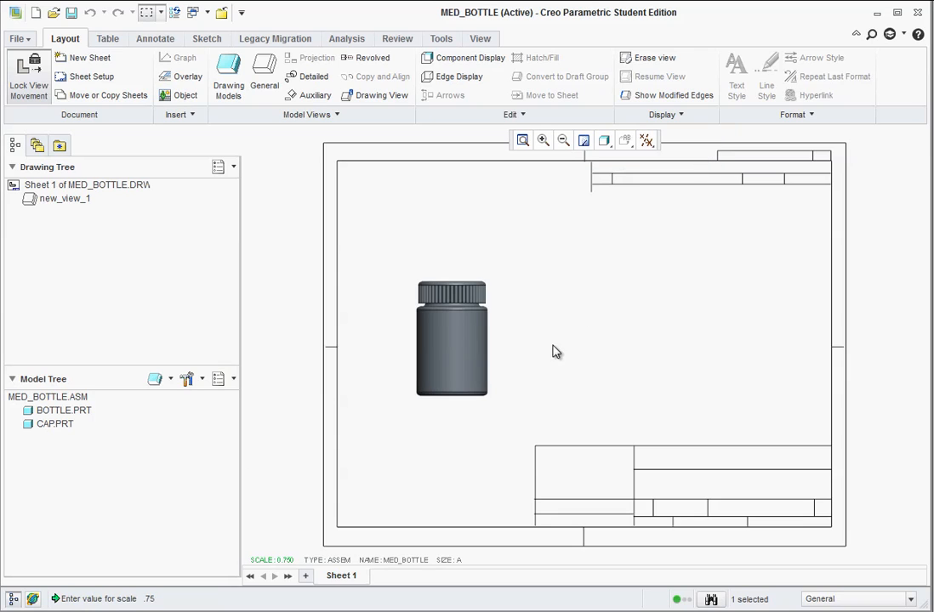
click(472, 370)
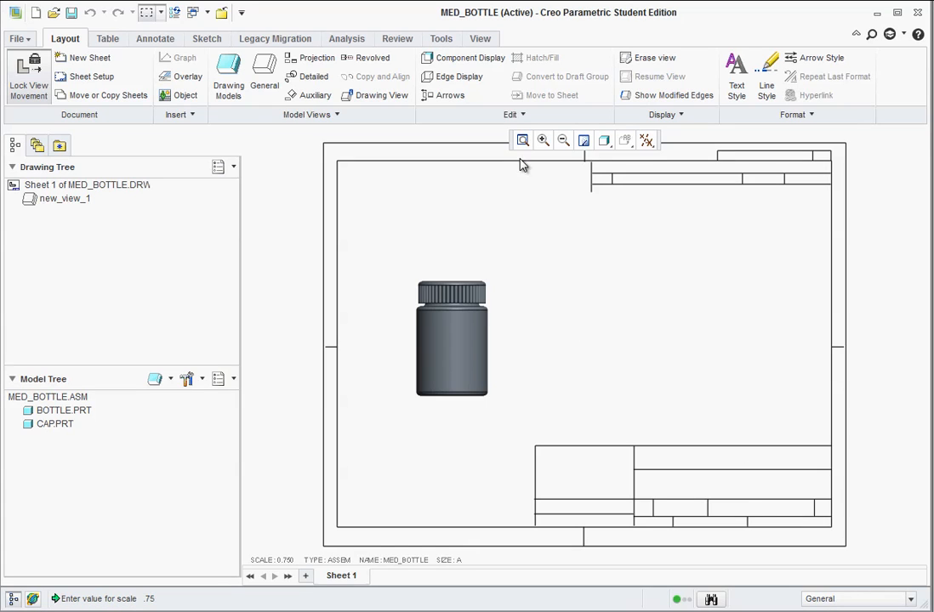
Change the model display style of the drawing to No Hidden.
click(441, 40)
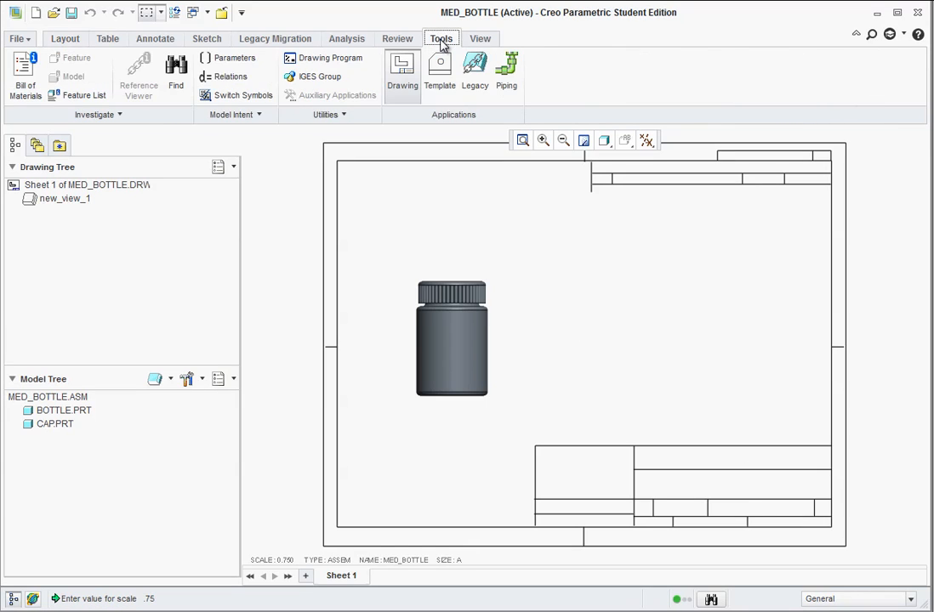
click(478, 40)
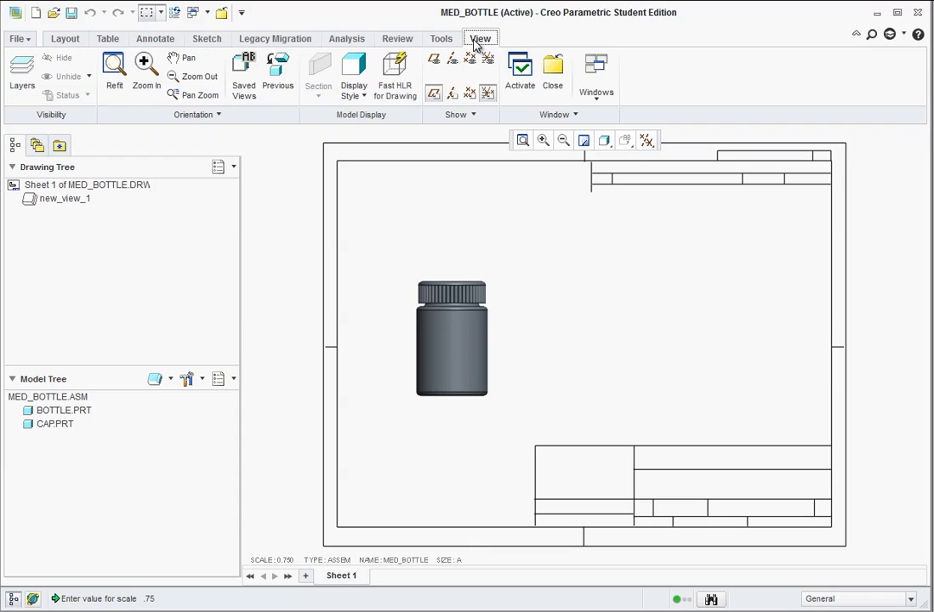
click(363, 96)
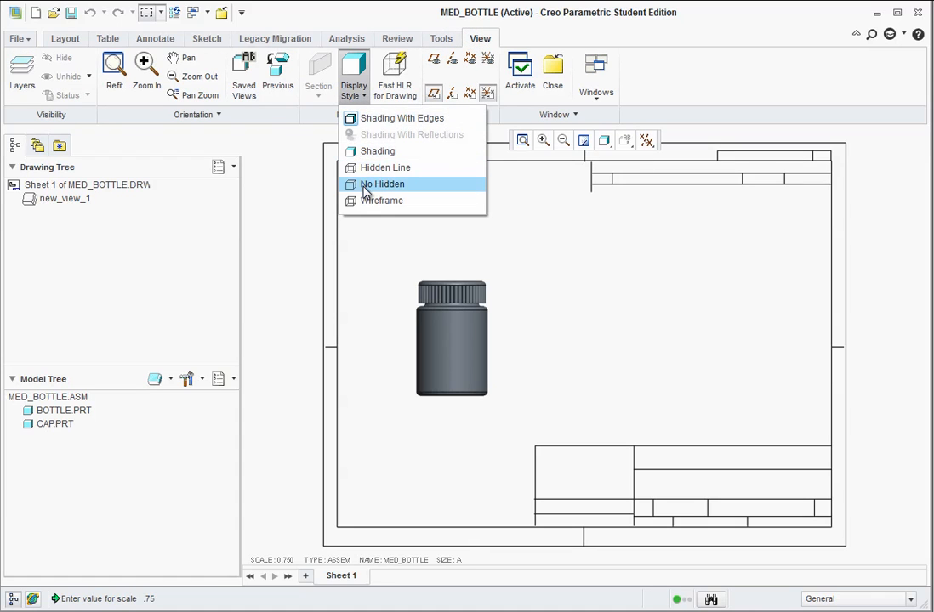
click(364, 187)
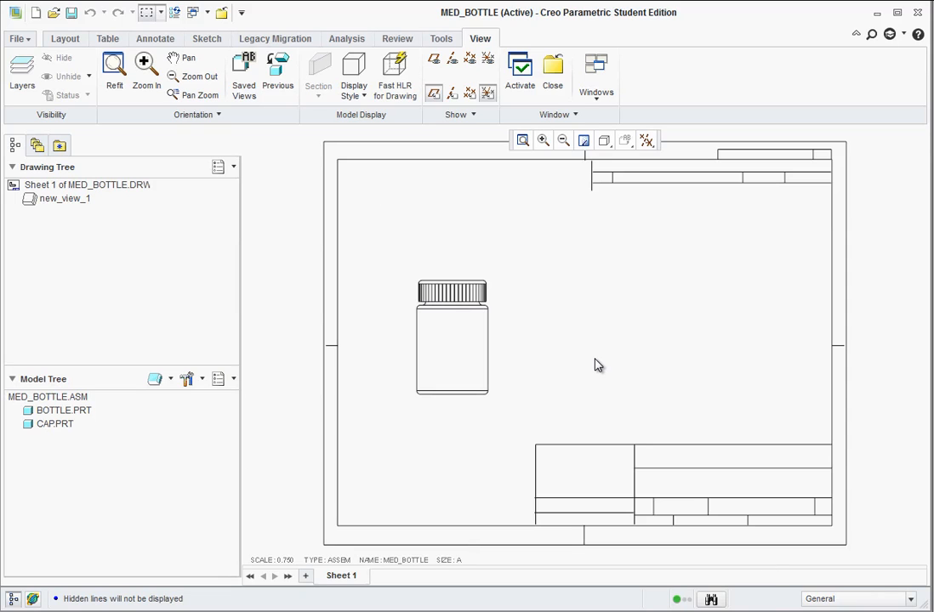
Set the front view's tangent edges display style to Phantom and inspect the resulting edges up close.
click(489, 361)
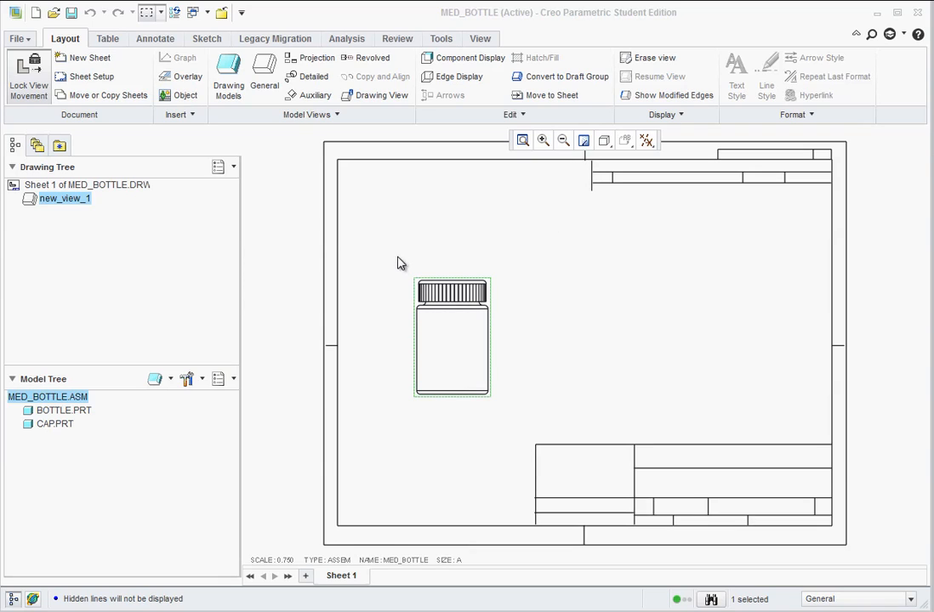
click(454, 354)
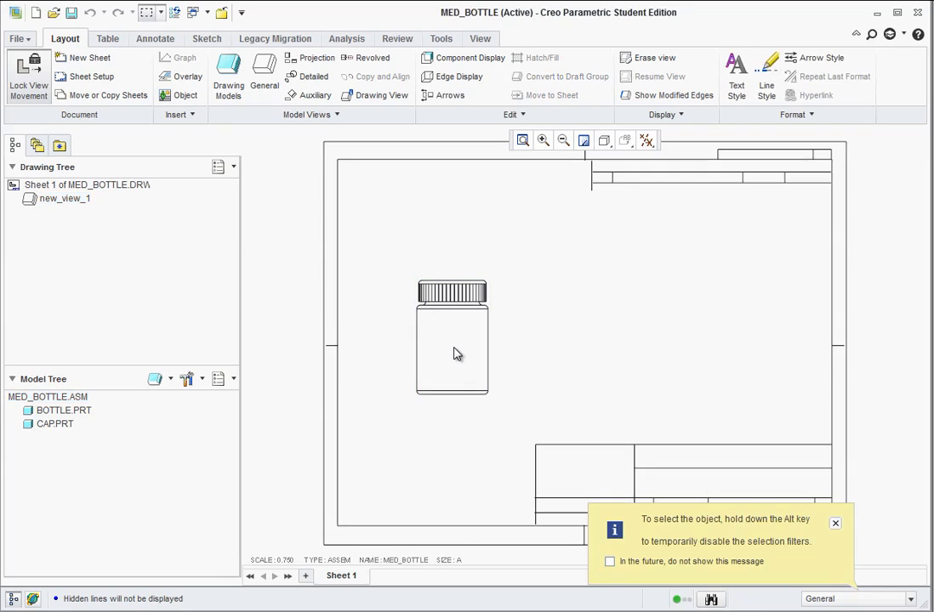
click(836, 524)
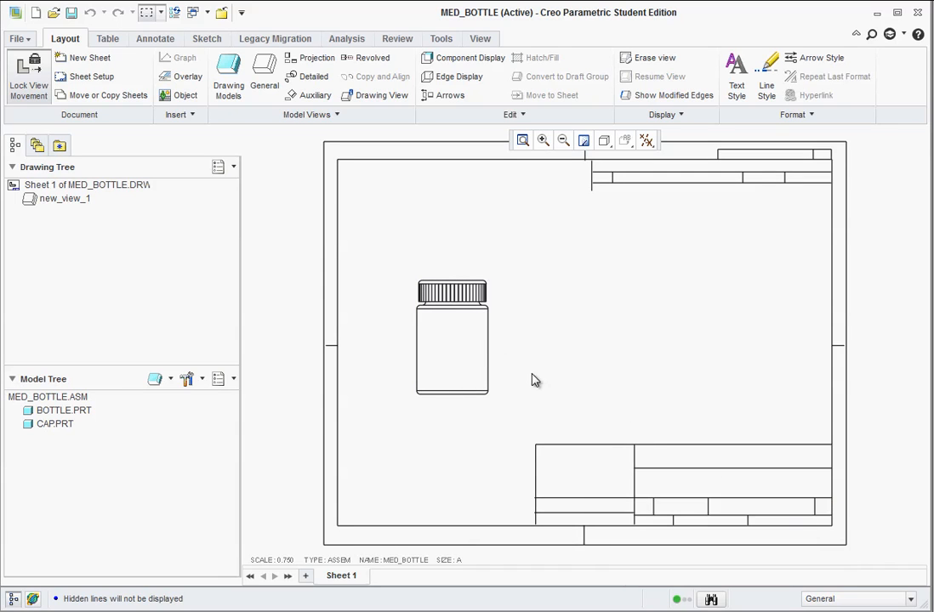
double_click(460, 341)
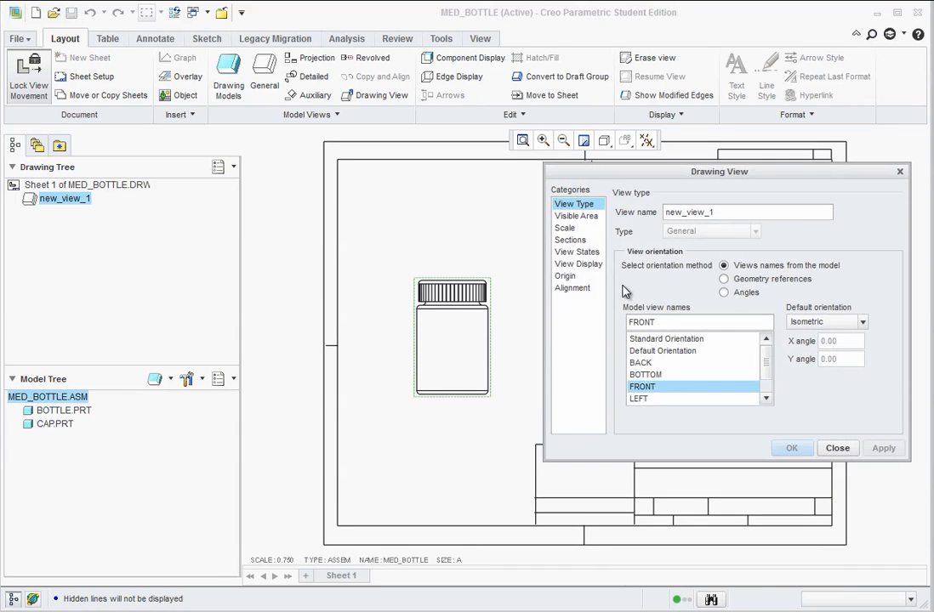
click(575, 264)
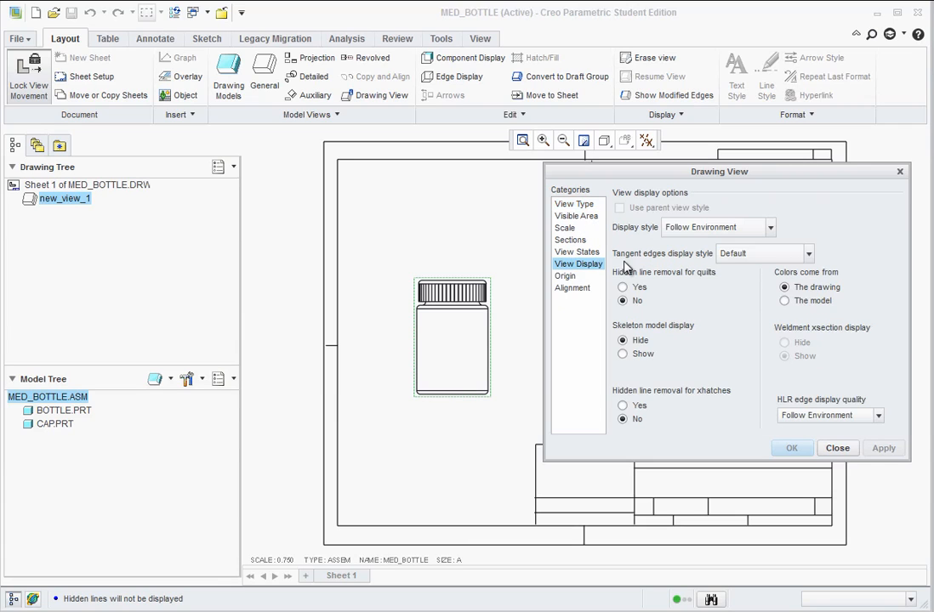
click(792, 257)
click(751, 356)
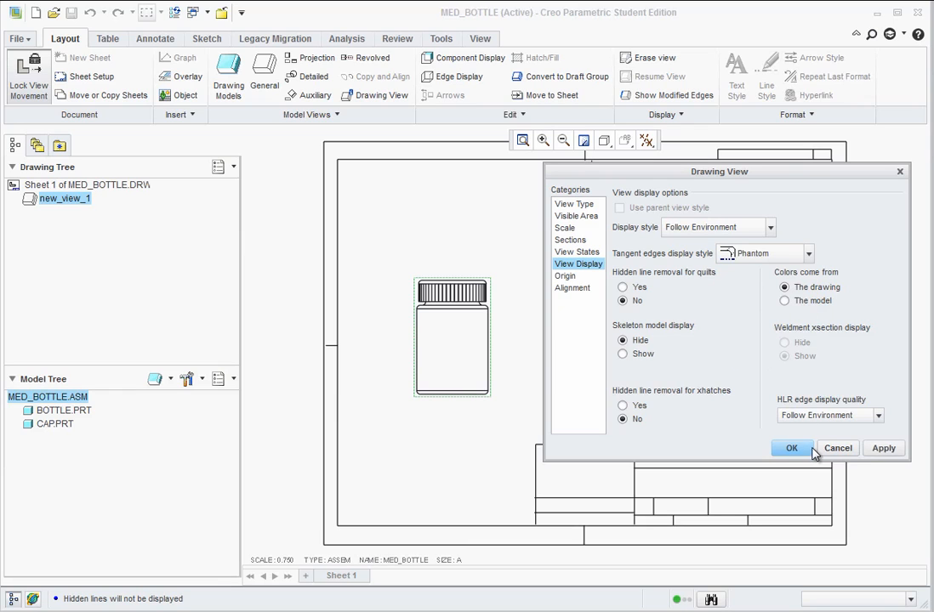
click(884, 451)
click(837, 449)
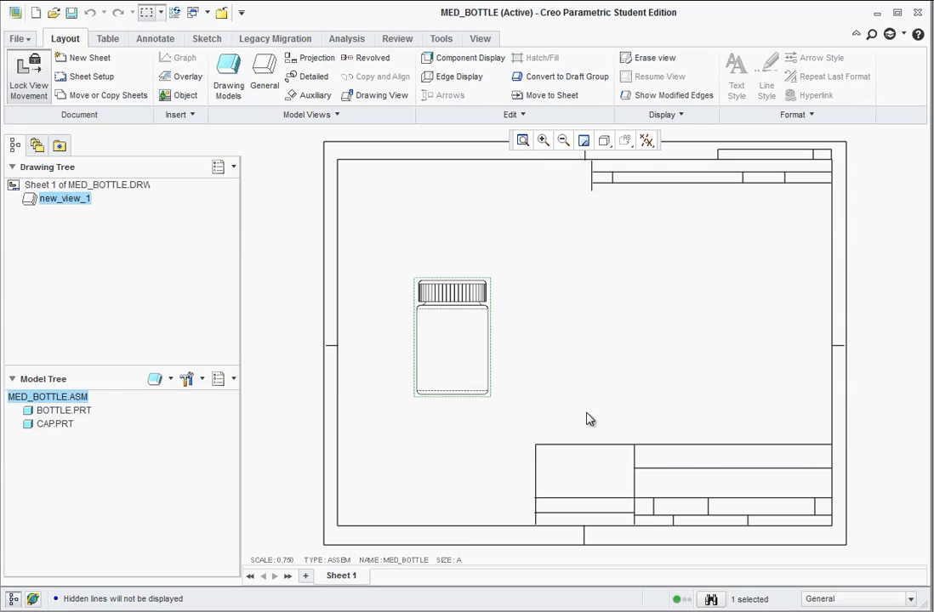
scroll(461, 338, down, 5)
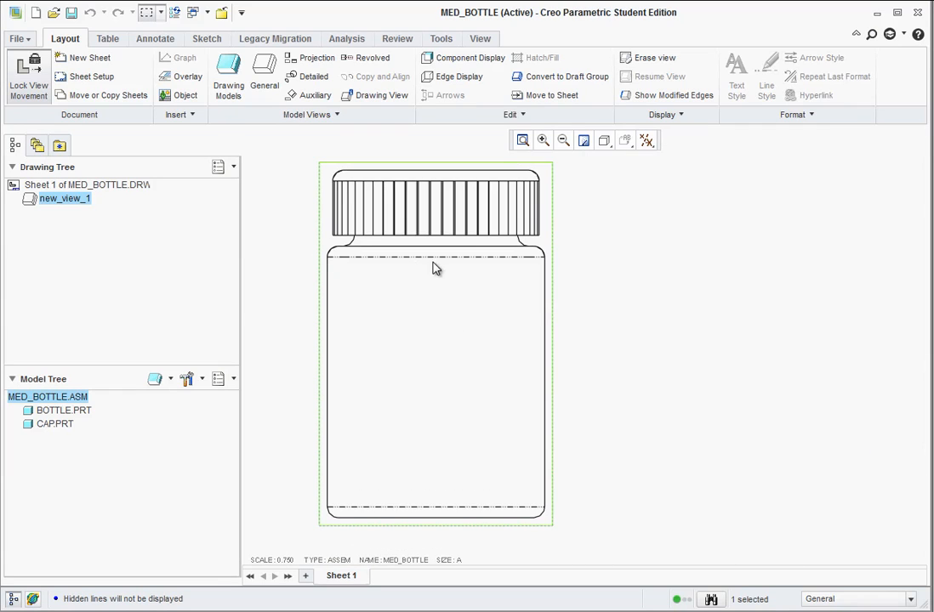
scroll(534, 459, up, 3)
scroll(545, 473, up, 4)
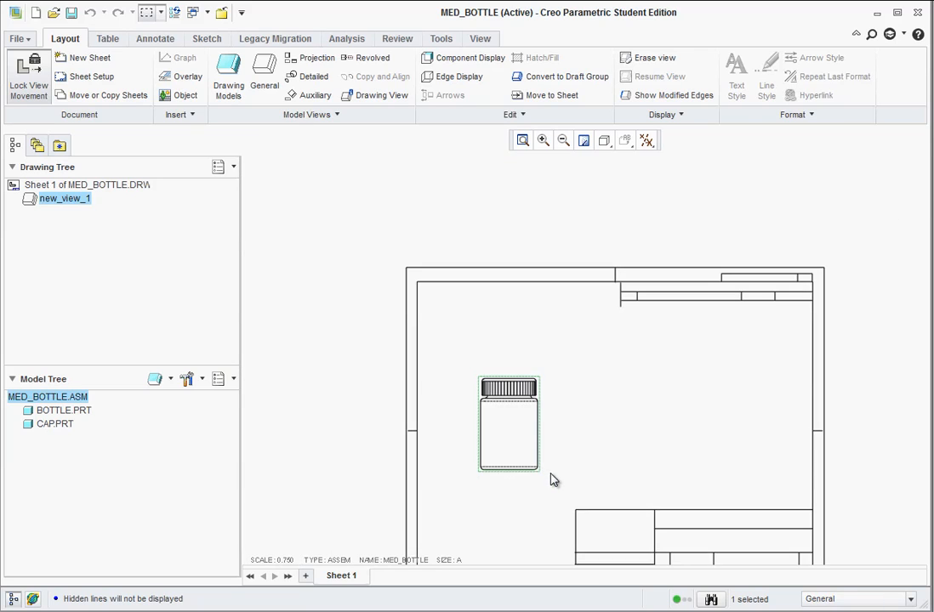
Unlock view movement and move the front view slightly to the left on the sheet.
click(516, 404)
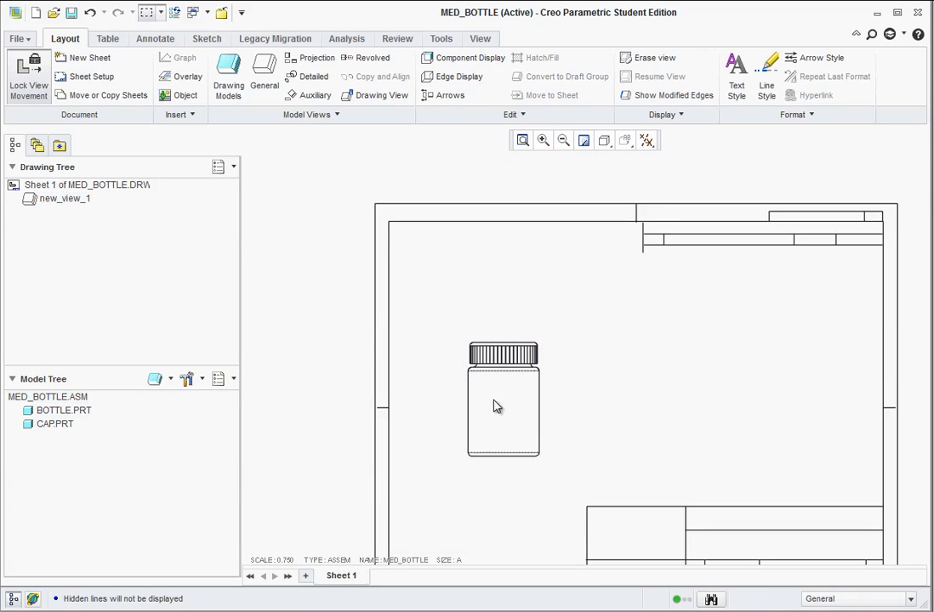
click(491, 404)
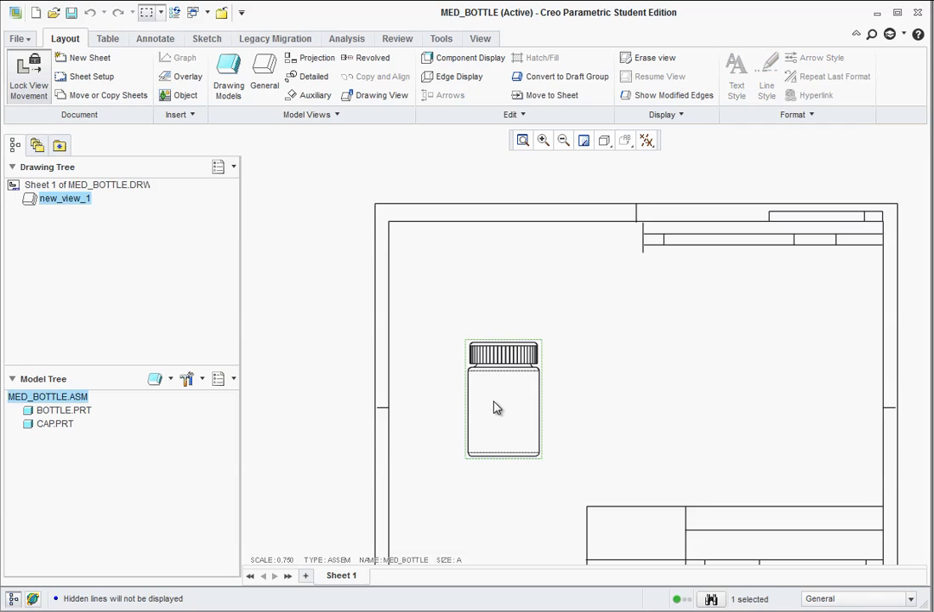
click(40, 85)
drag(492, 404, 477, 408)
Add a projection view of the bottle assembly directly below the front view.
scroll(578, 469, down, 1)
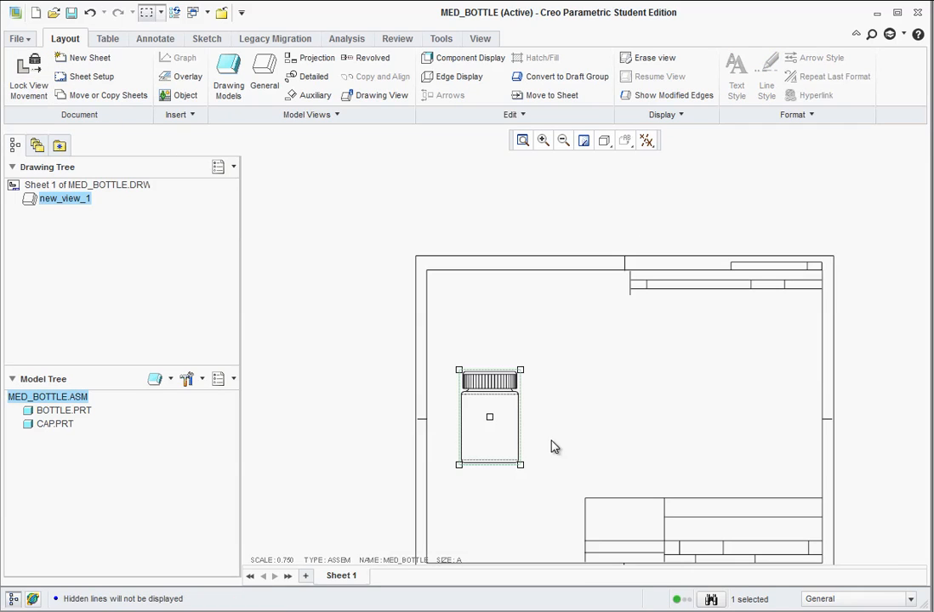
click(293, 58)
click(502, 511)
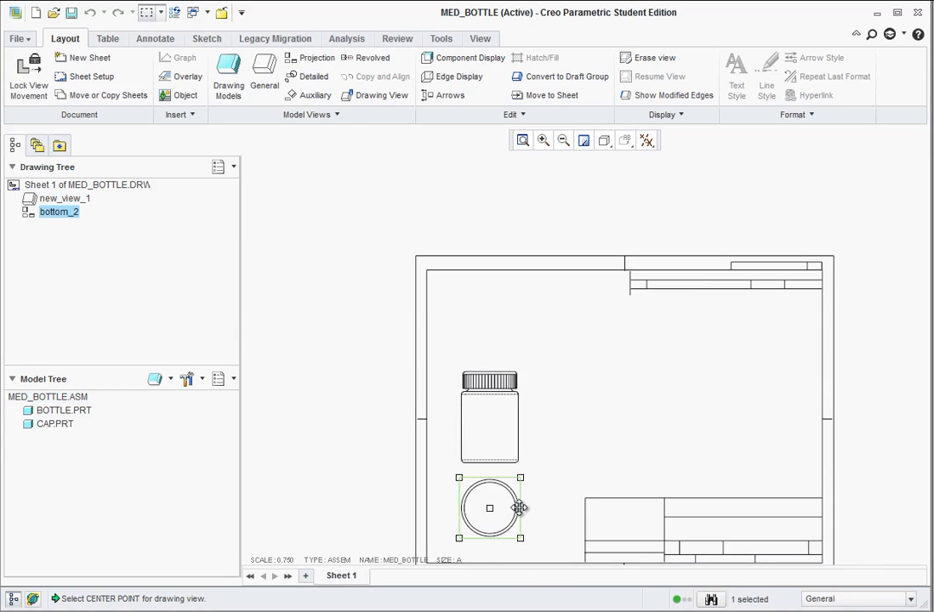
Add a projection view of the bottle assembly to the right of the front view.
click(531, 415)
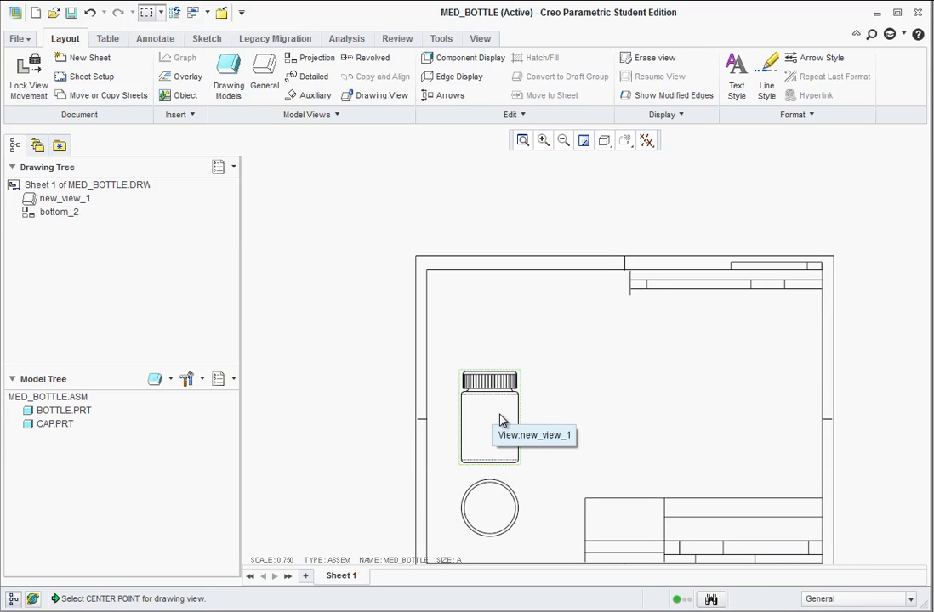
click(500, 416)
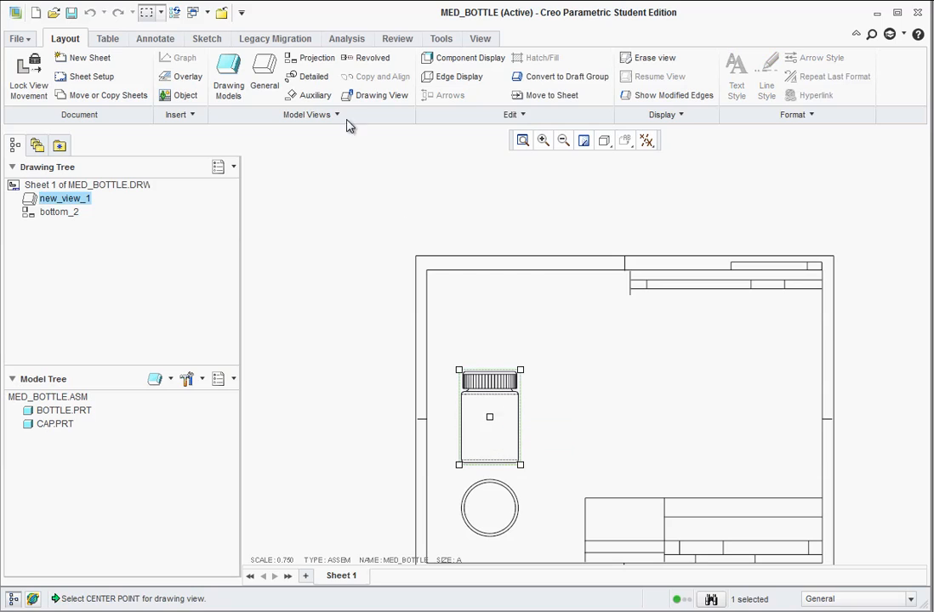
click(317, 58)
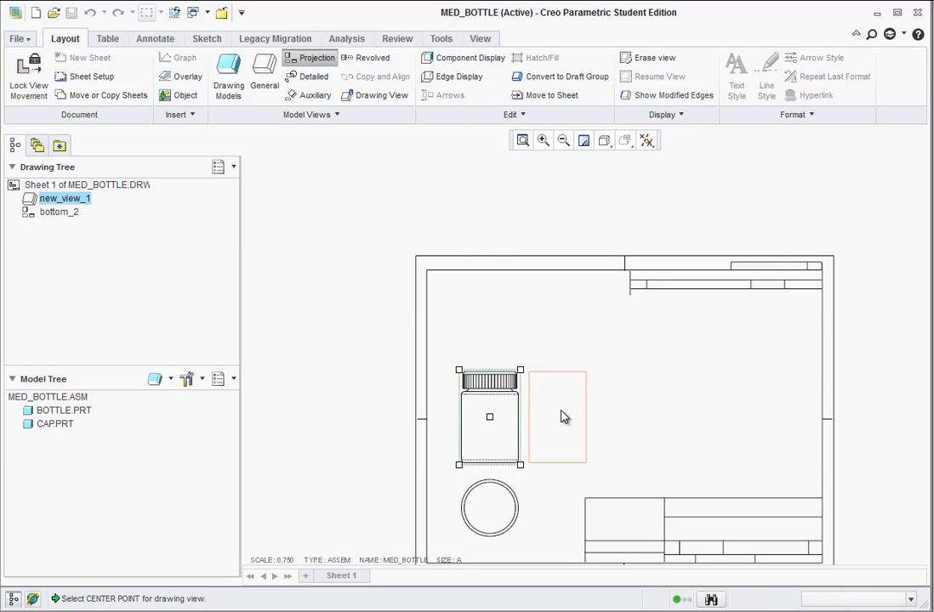
click(587, 417)
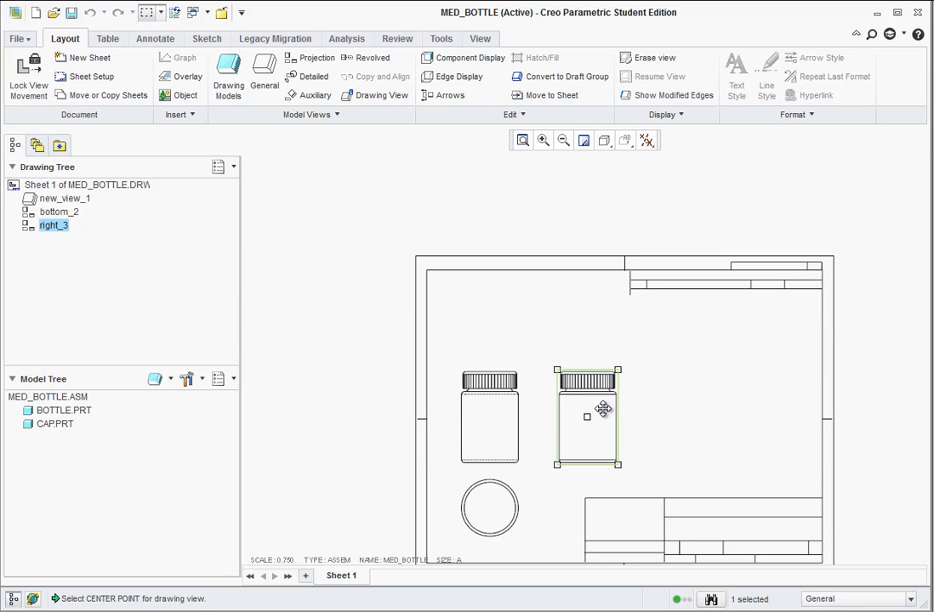
Turn on the display of datum planes in the drawing views.
click(647, 141)
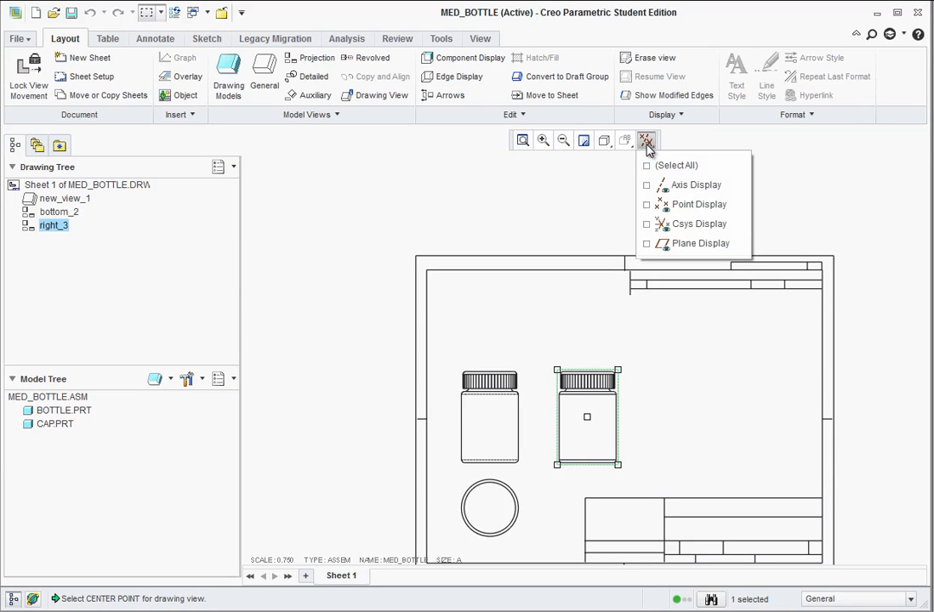
click(648, 245)
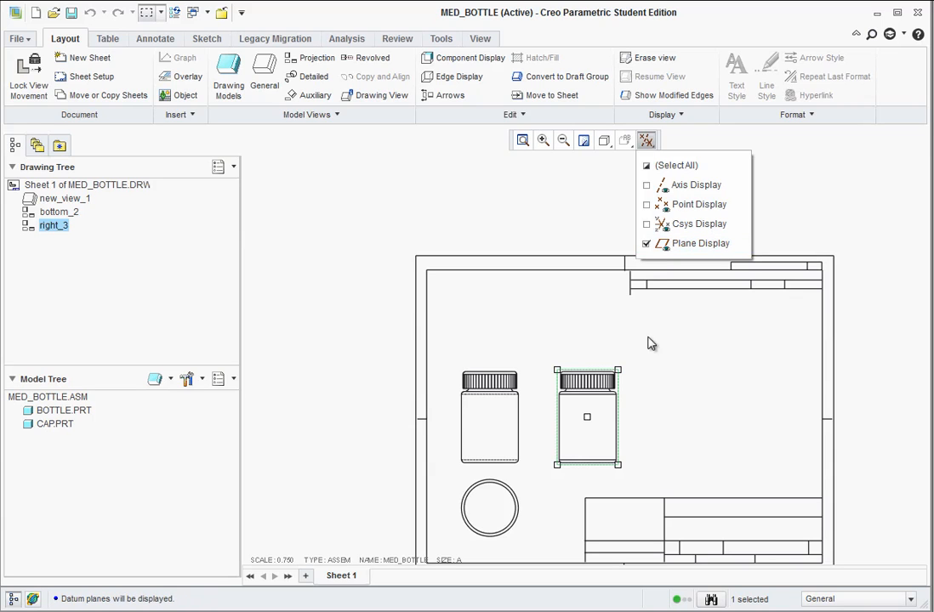
scroll(619, 435, down, 2)
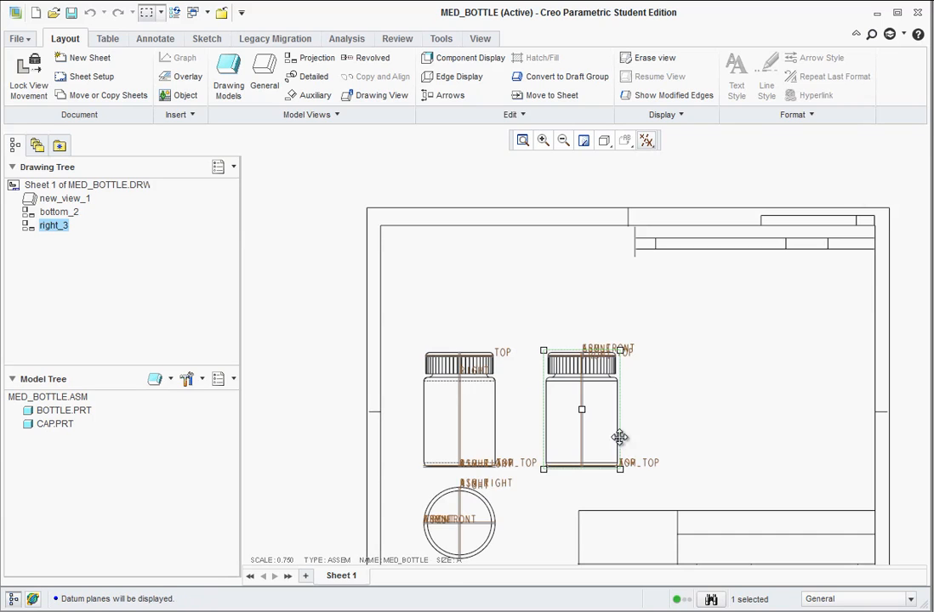
scroll(604, 510, down, 2)
scroll(617, 408, down, 1)
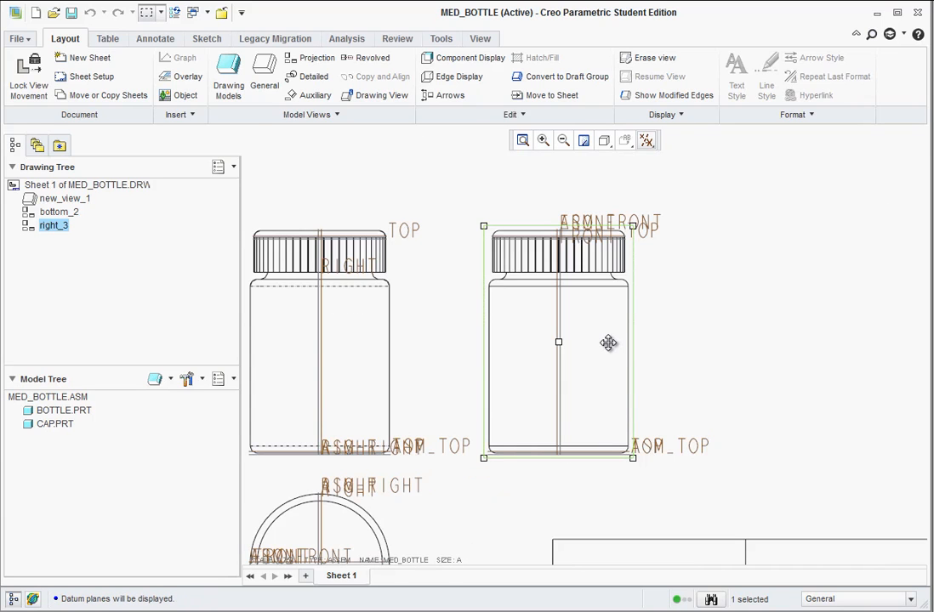
Add a new single planar 2D cross-section named A to the right-hand projection view.
double_click(611, 345)
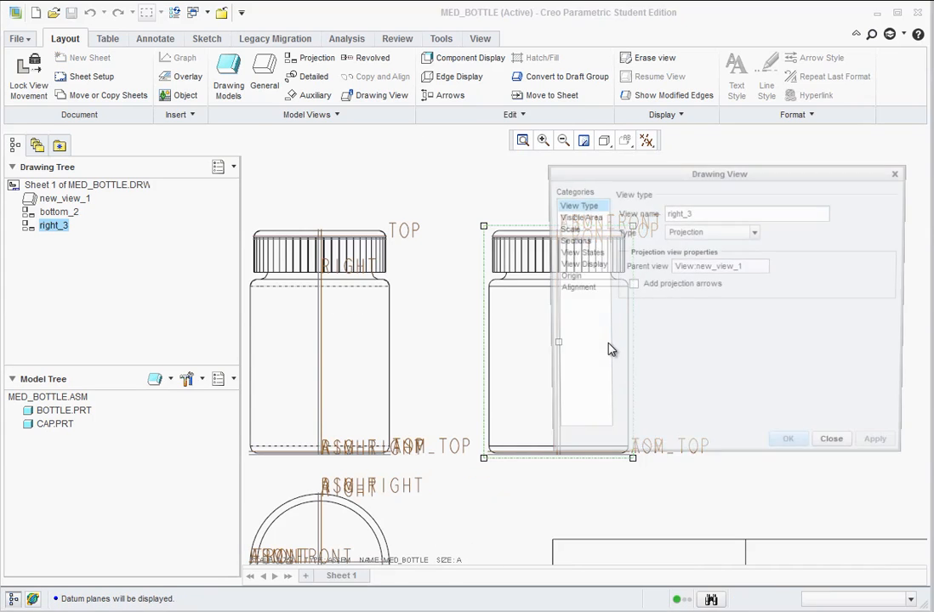
click(570, 240)
click(620, 221)
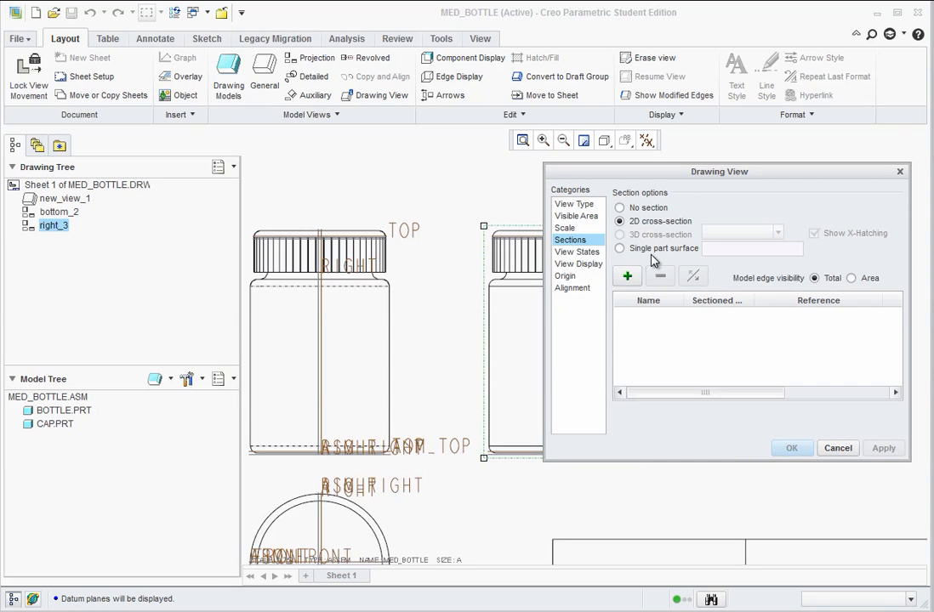
click(627, 276)
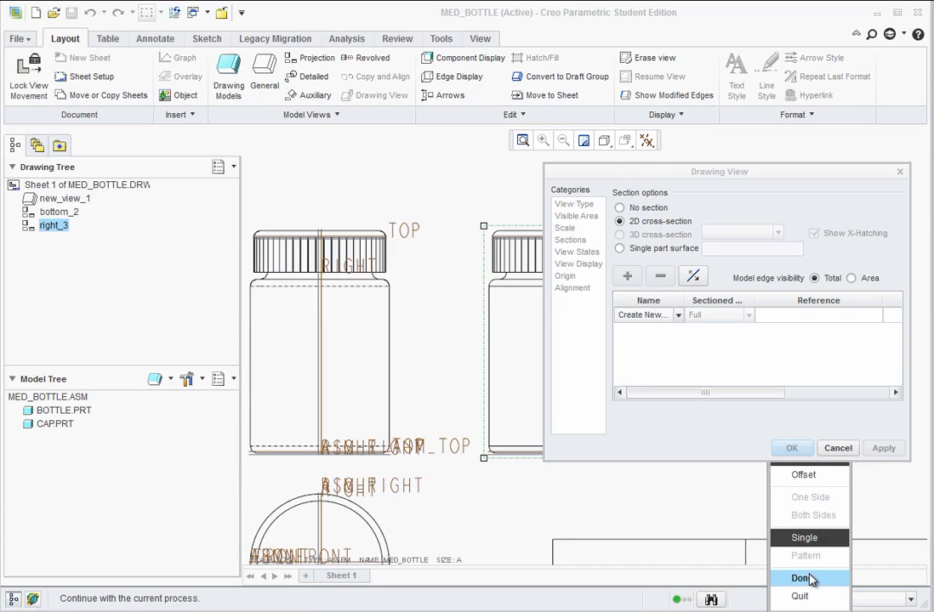
click(803, 579)
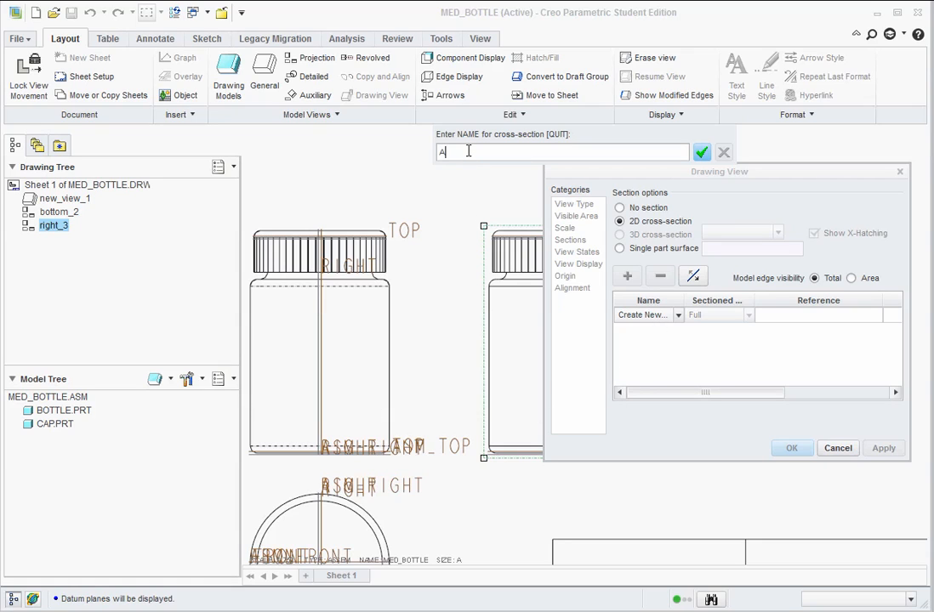
click(701, 154)
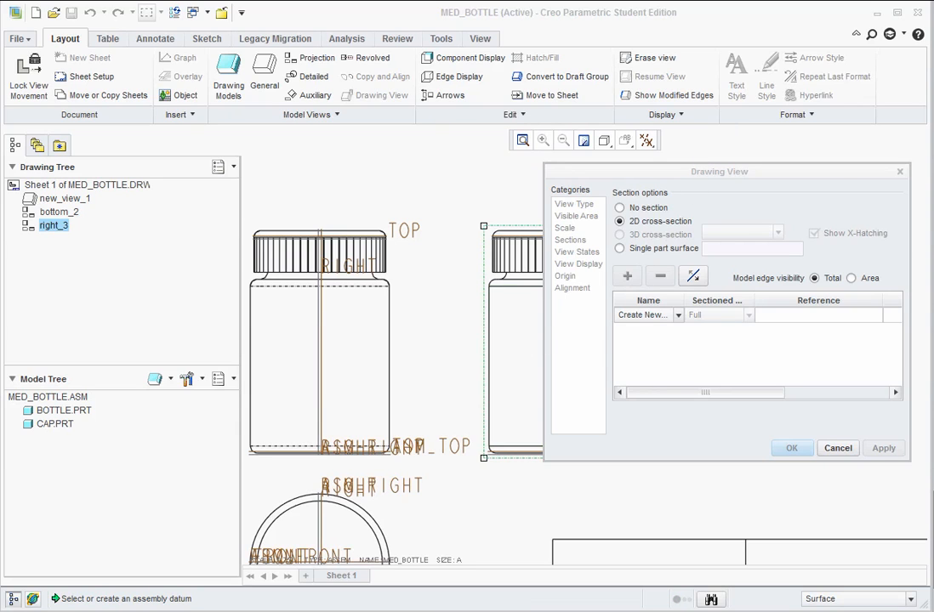
Define section A on the ASM_RIGHT datum plane and apply it as a full section to the view.
click(834, 513)
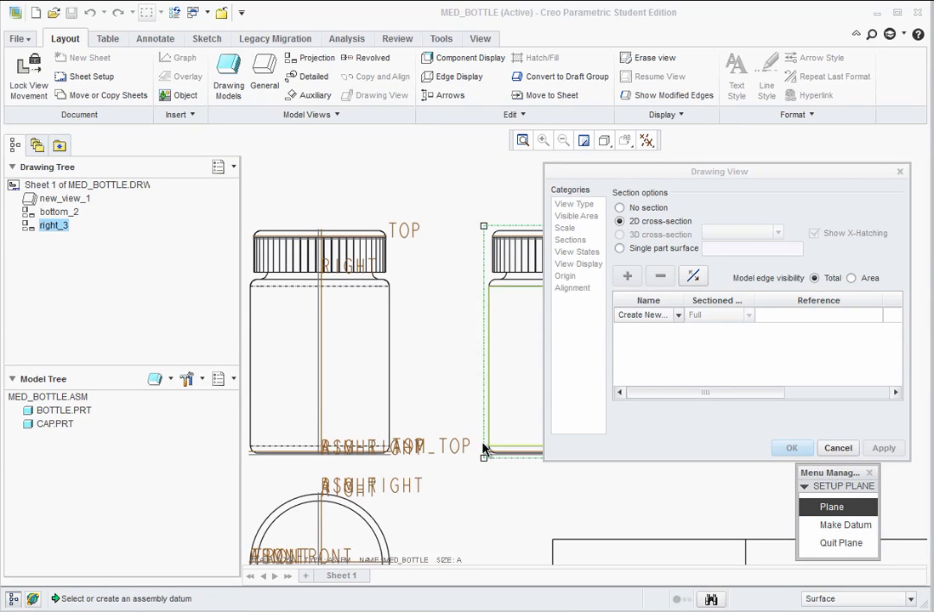
click(330, 457)
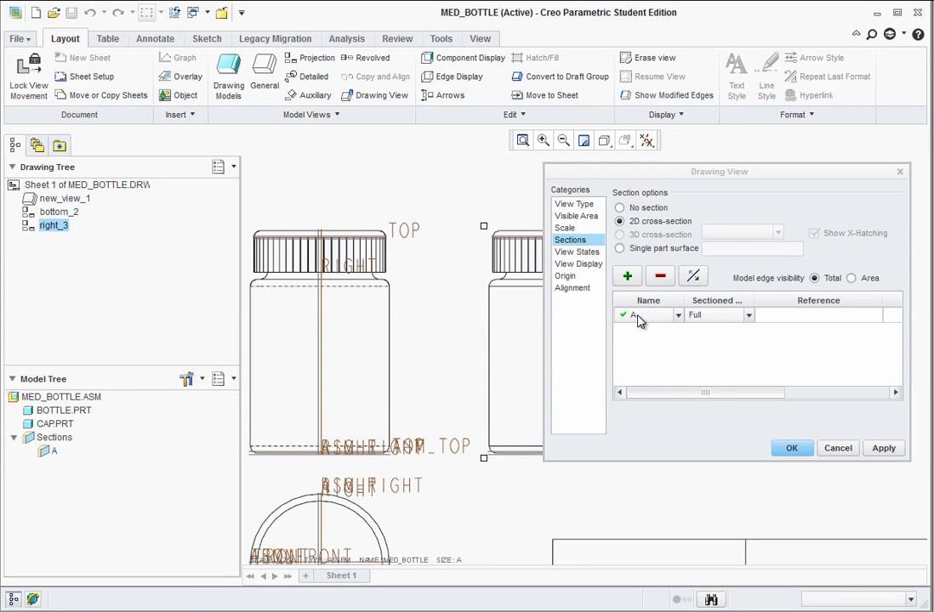
click(884, 448)
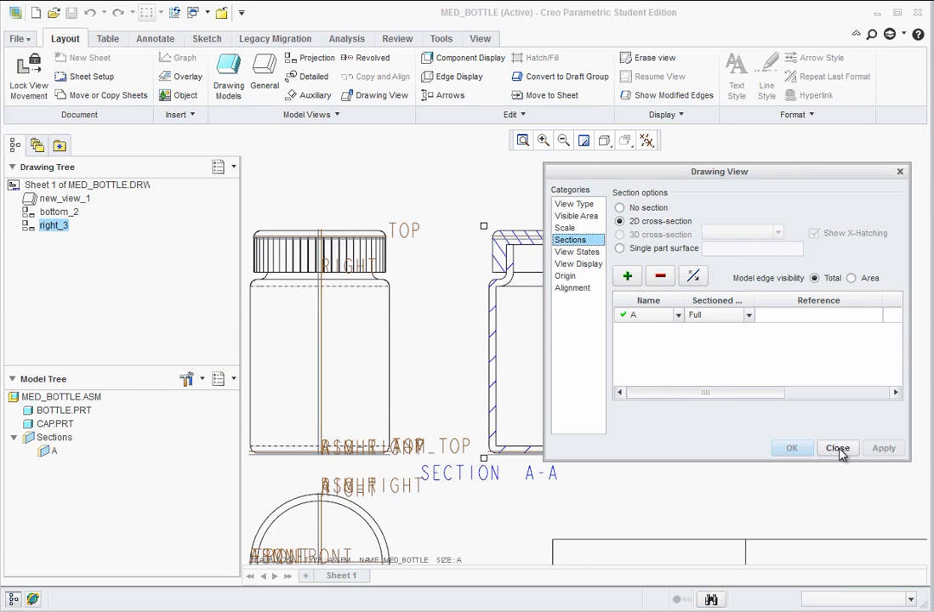
click(835, 451)
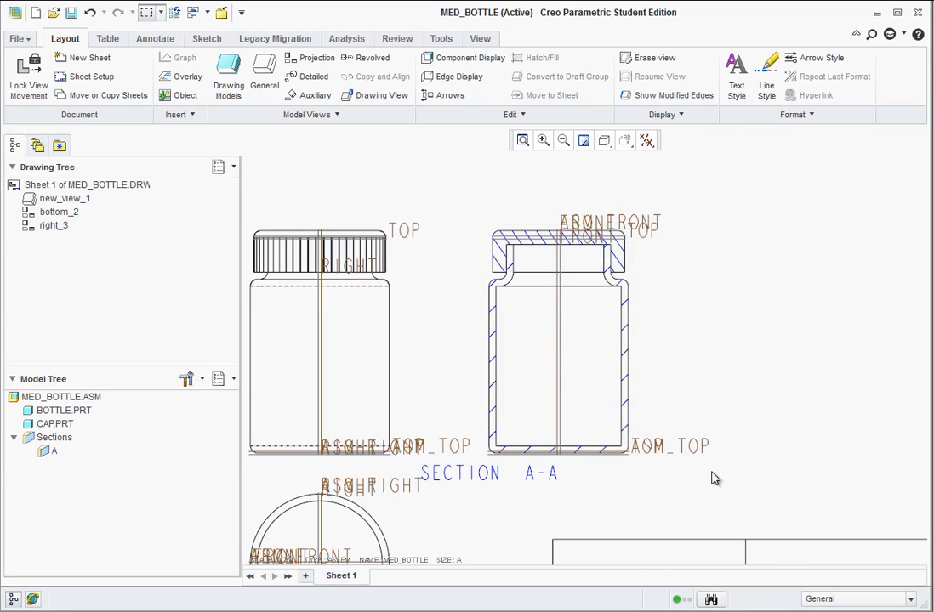
Turn off the display of datum planes in the drawing views.
click(646, 146)
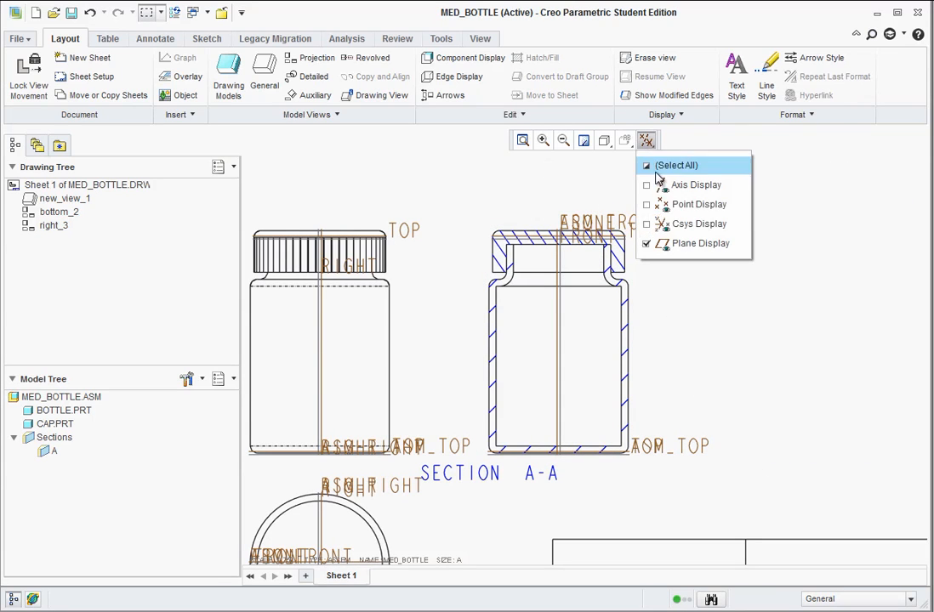
click(652, 242)
scroll(693, 349, down, 3)
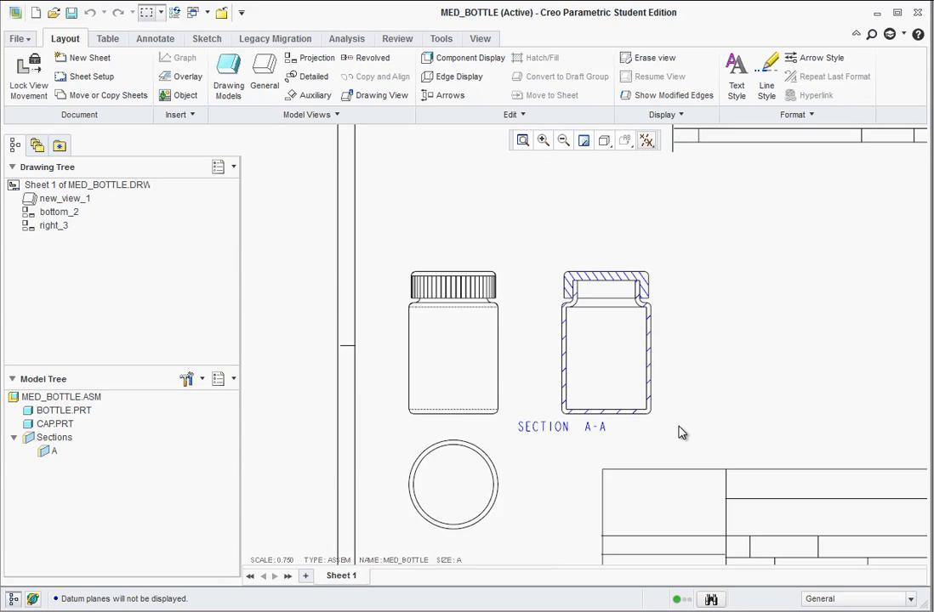
Move the SECTION A-A label so it is centred directly below the sectioned view.
scroll(678, 434, up, 2)
click(543, 436)
drag(545, 442, 633, 440)
click(715, 363)
scroll(599, 423, down, 2)
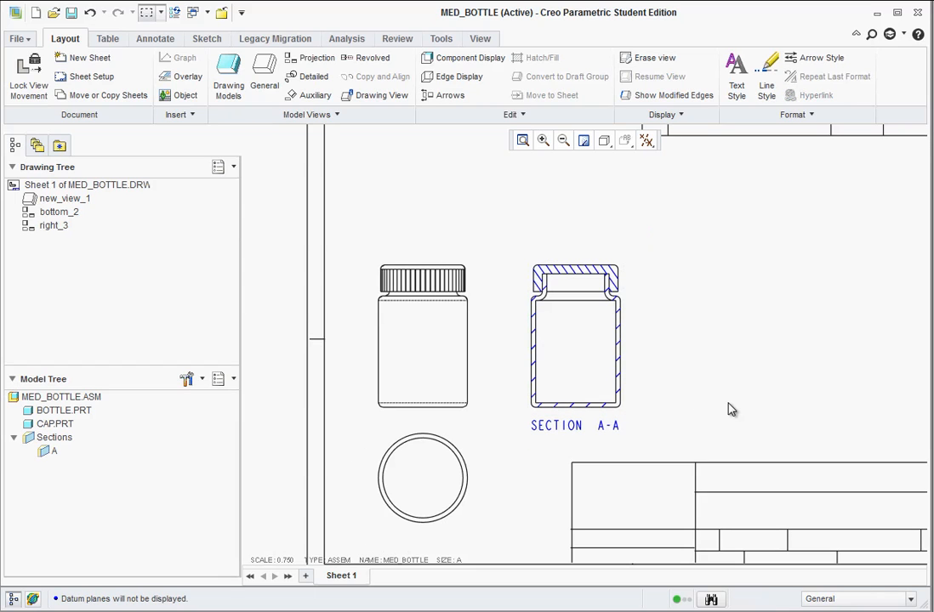
Create a detailed view of the section's upper-right cap and neck corner, outlined with a spline, and place it right of the section view.
scroll(689, 336, up, 1)
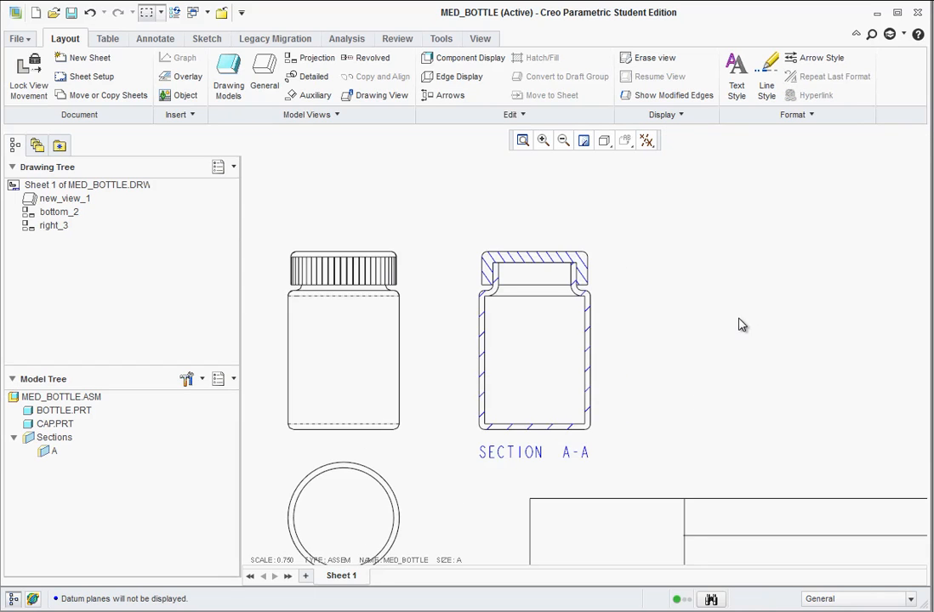
scroll(676, 281, up, 1)
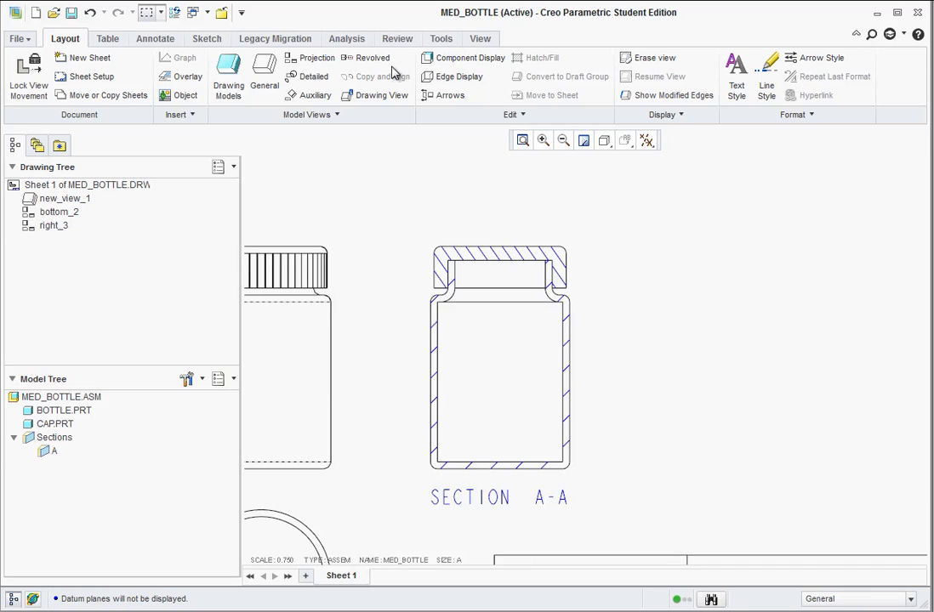
click(308, 77)
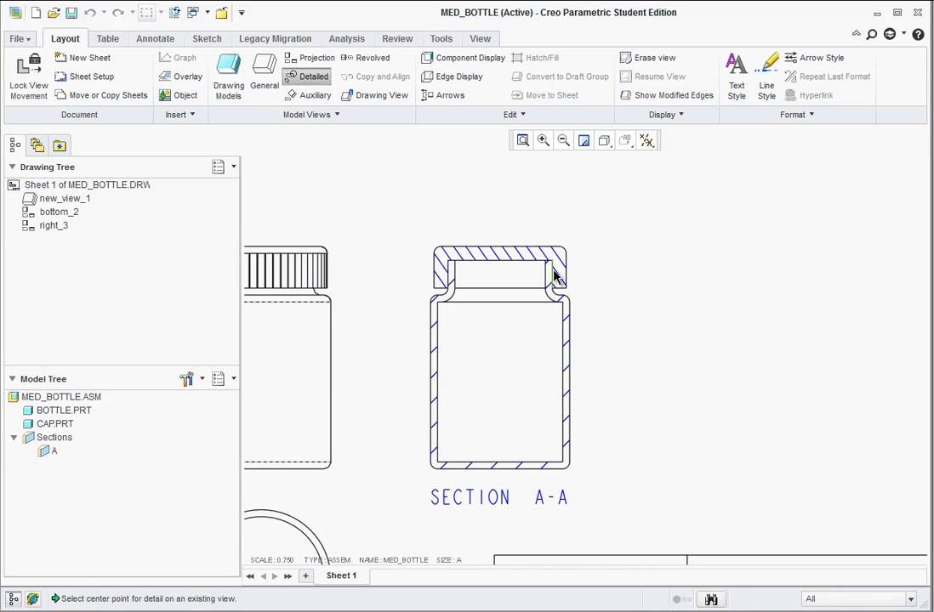
click(554, 274)
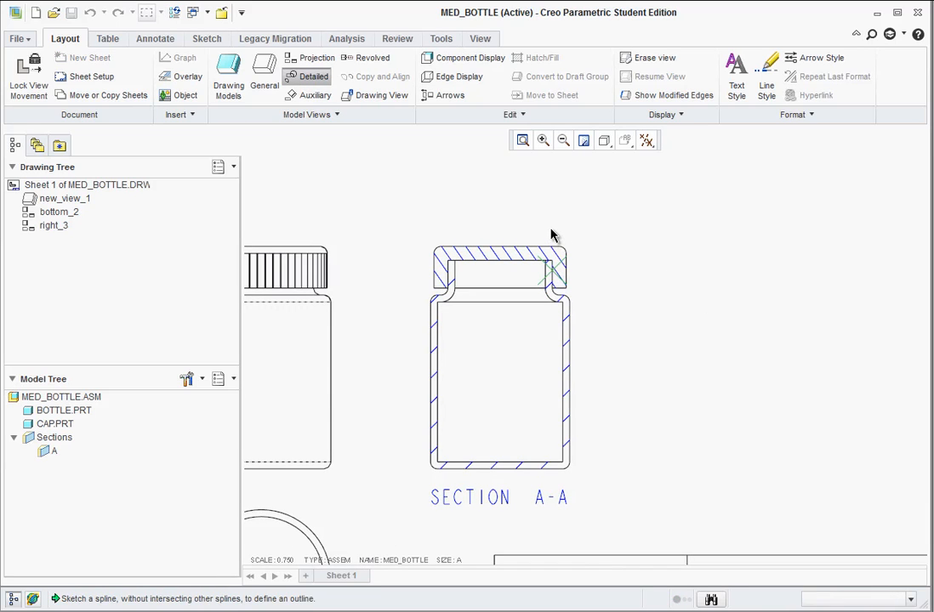
click(549, 230)
click(513, 262)
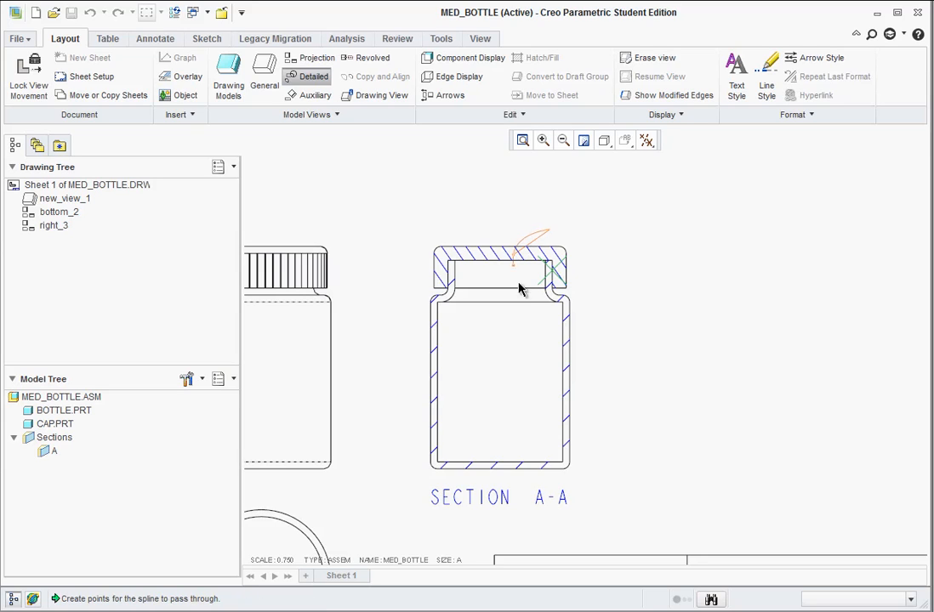
click(548, 311)
middle_click(593, 254)
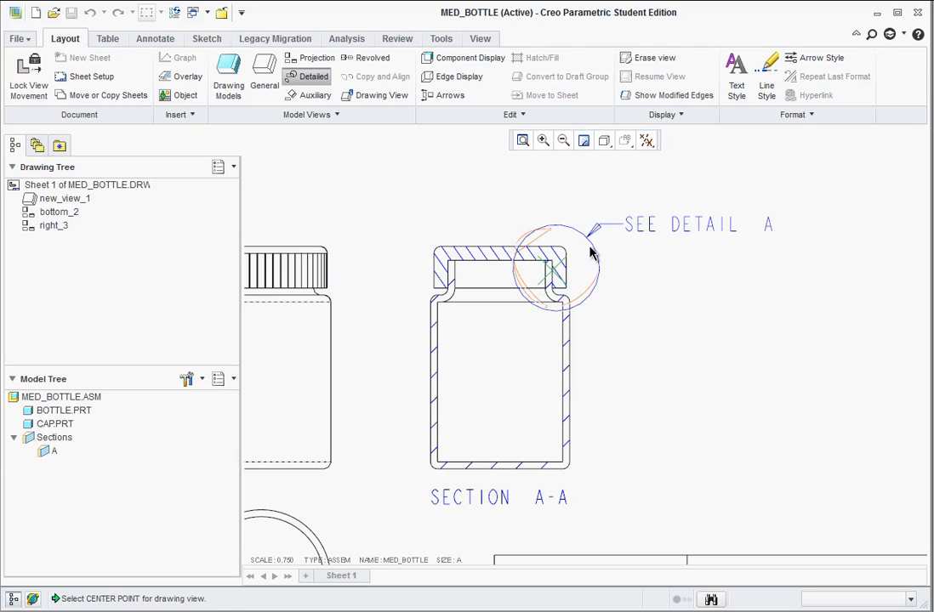
click(730, 300)
drag(721, 299, 779, 300)
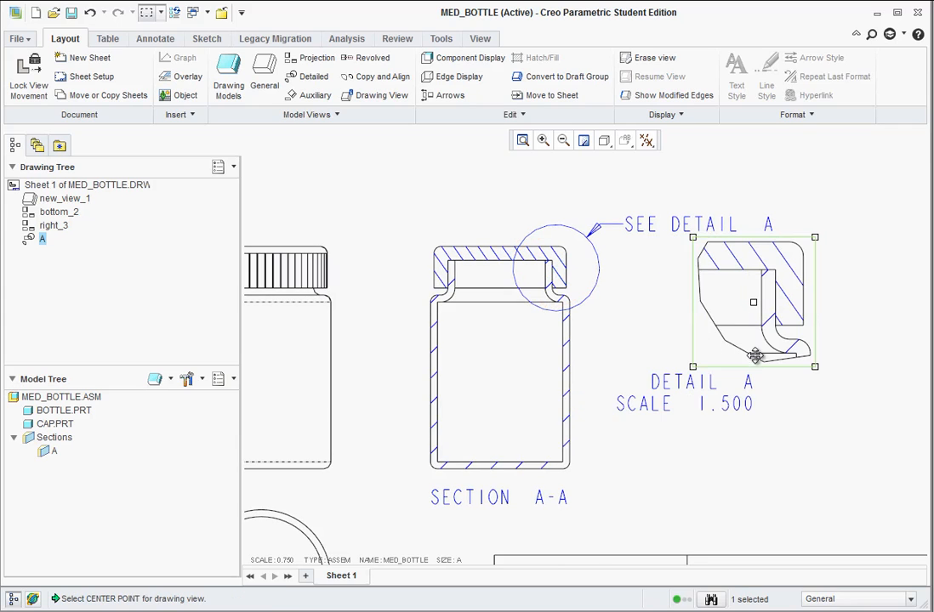
Move the DETAIL A scale caption beneath its detail view and raise the SEE DETAIL A note above the views.
click(739, 394)
drag(738, 391, 765, 387)
click(690, 377)
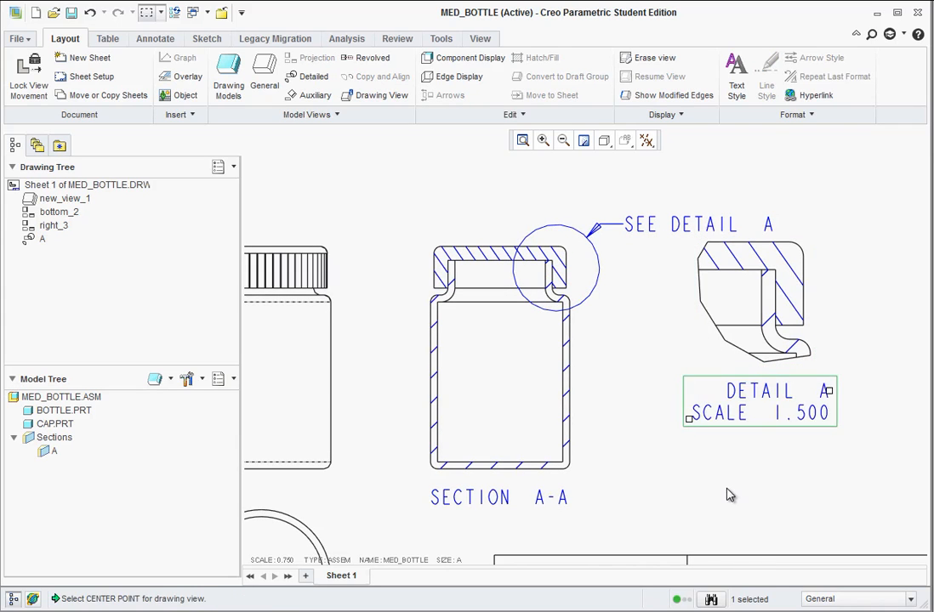
click(625, 223)
drag(680, 223, 689, 186)
Move the detail A view left, closer to the section view.
scroll(552, 417, up, 4)
scroll(681, 417, down, 1)
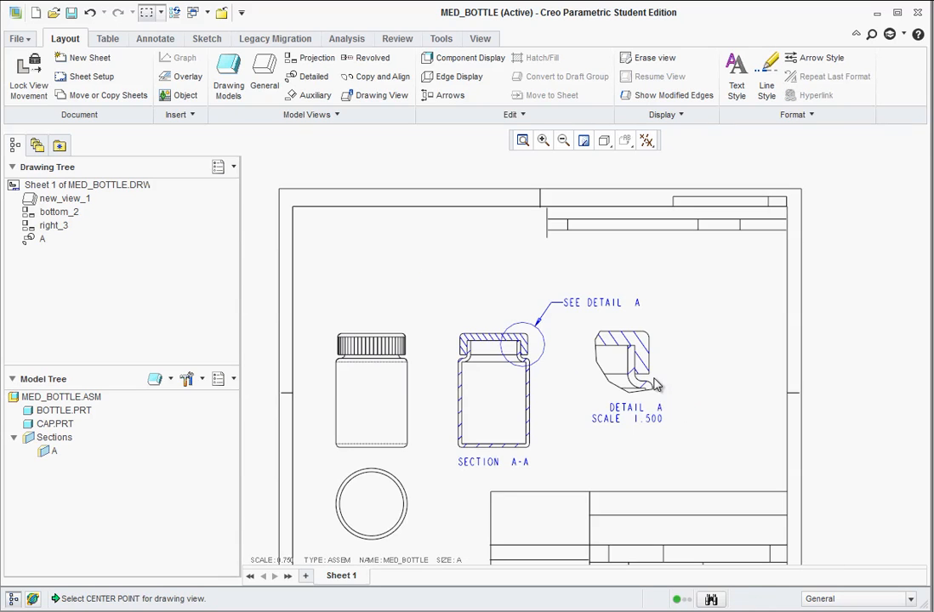
click(620, 366)
drag(624, 360, 586, 371)
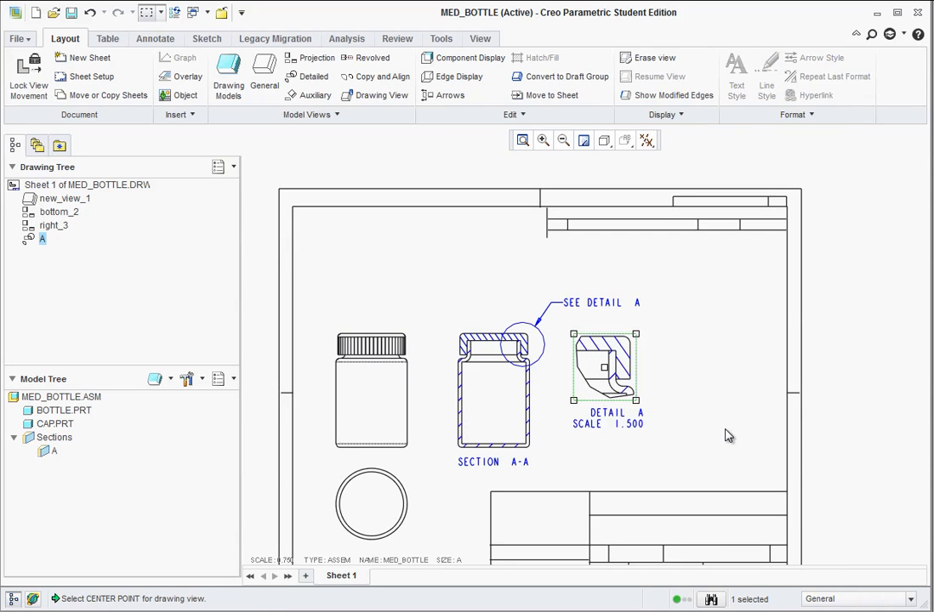
click(727, 429)
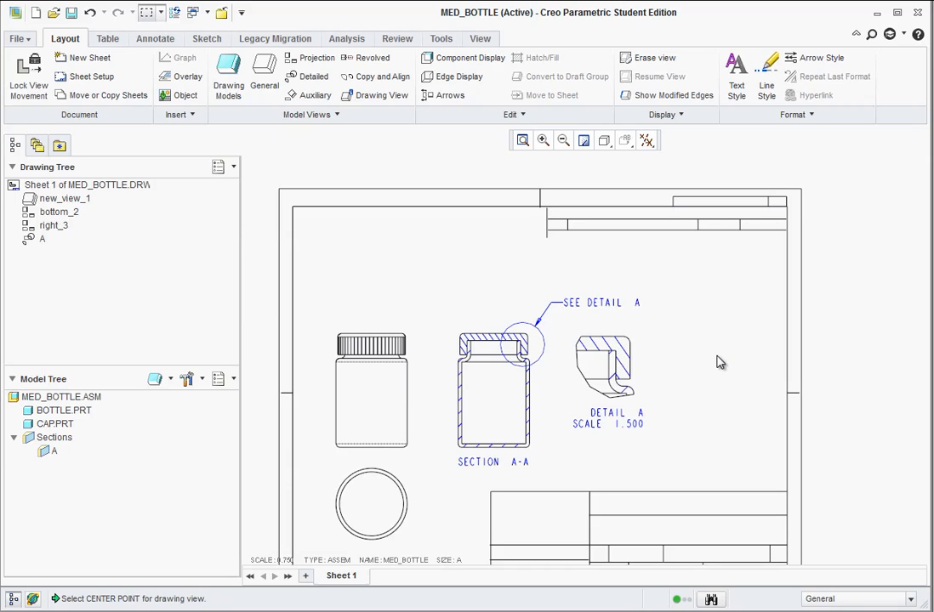
Insert a general view of the assembly in Isometric orientation with No Combined State, placing it right of detail A.
click(274, 68)
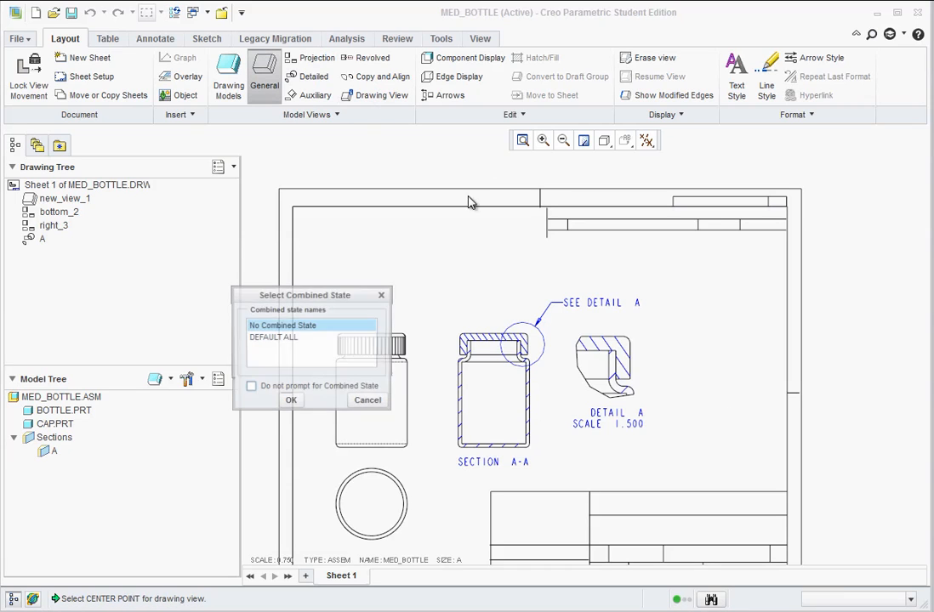
click(290, 403)
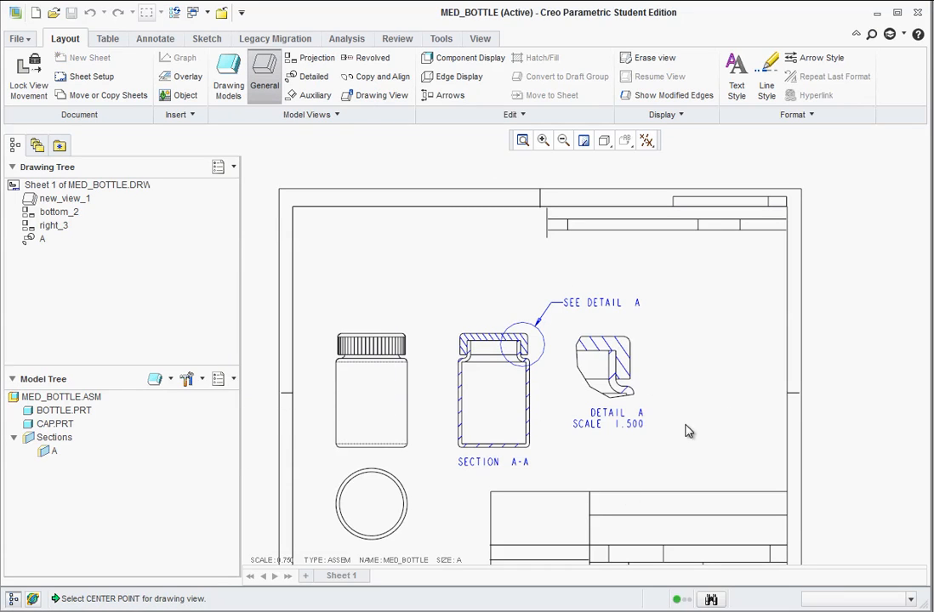
click(717, 372)
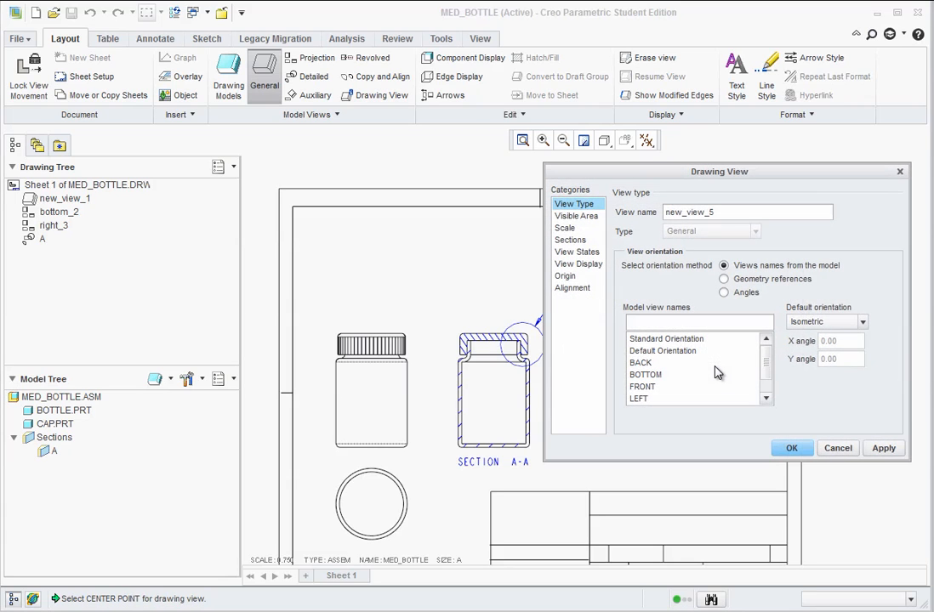
drag(787, 177, 440, 162)
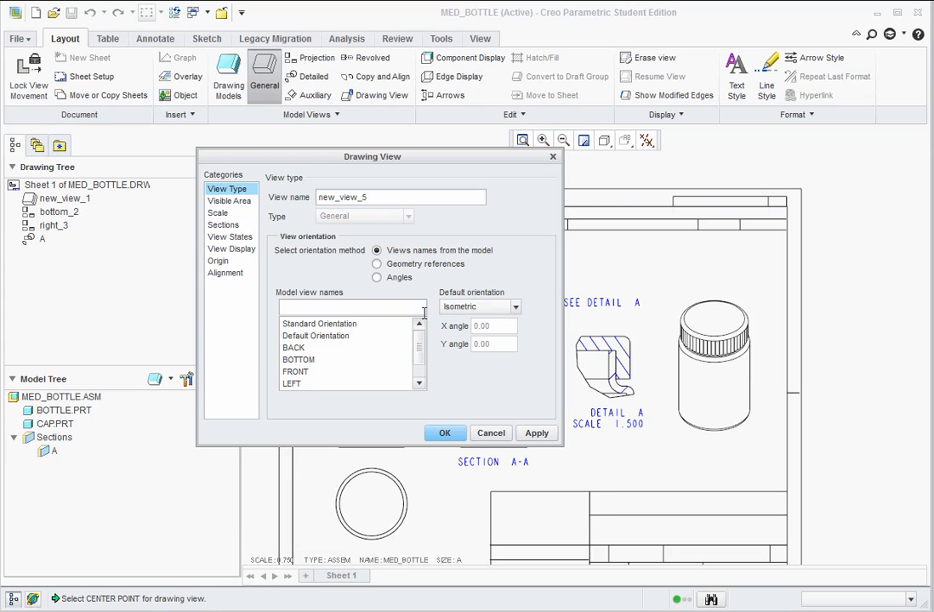
click(513, 307)
click(515, 307)
Explode the components in the isometric view using the Default explode state.
click(222, 239)
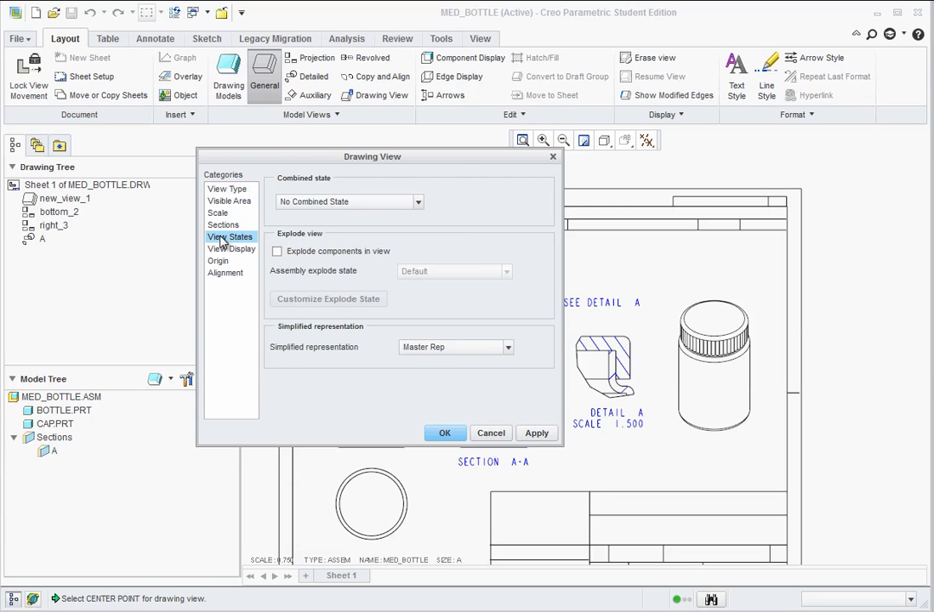
click(278, 253)
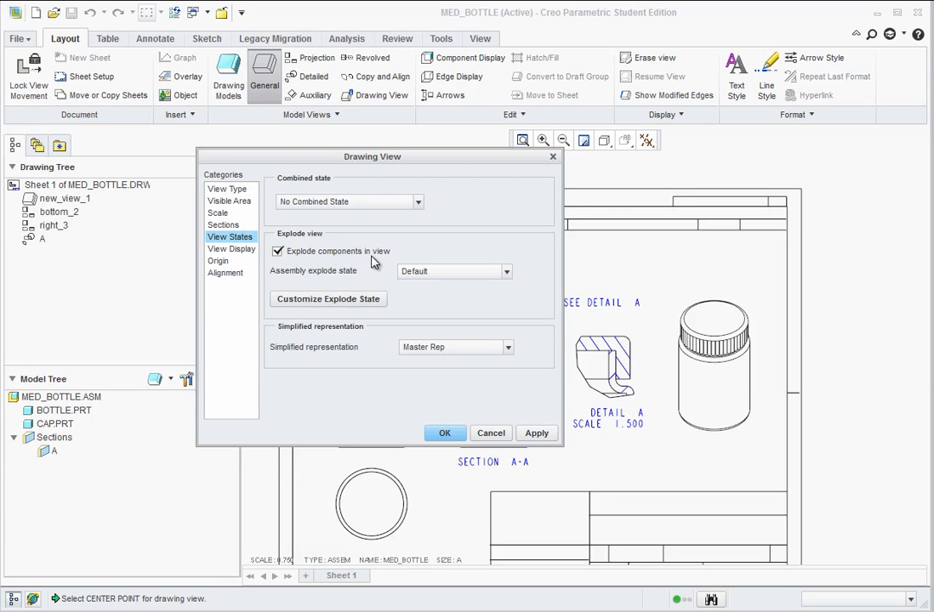
click(535, 433)
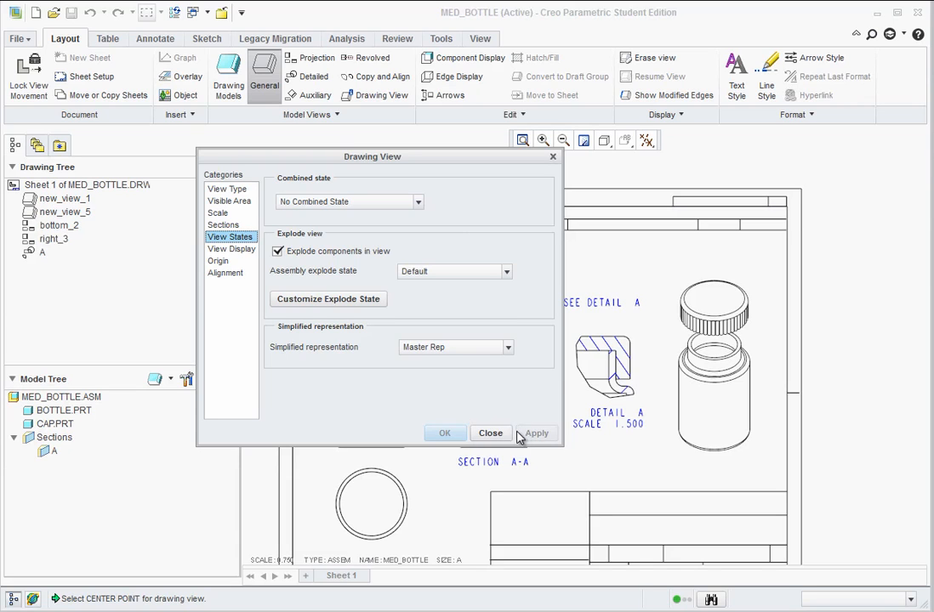
click(489, 434)
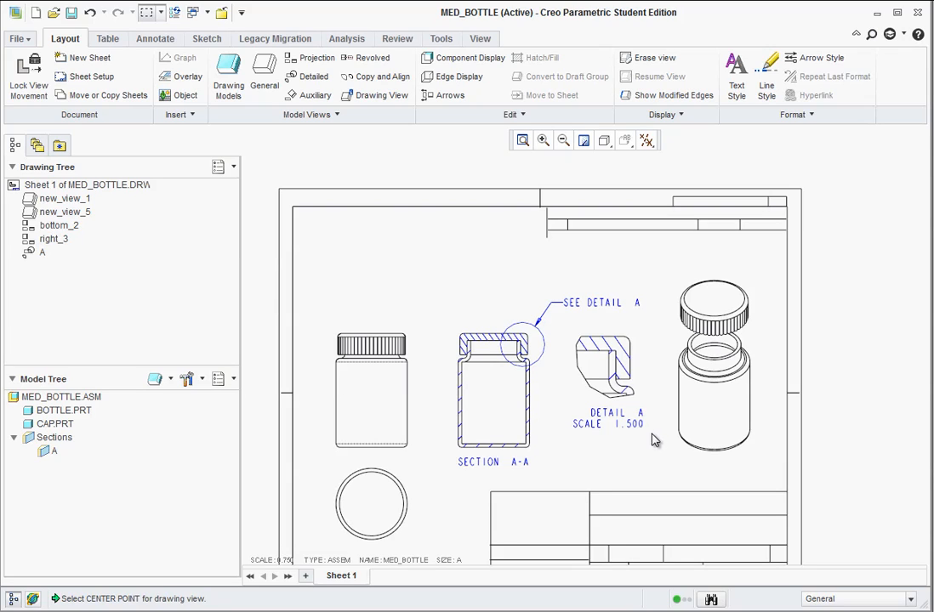
click(752, 346)
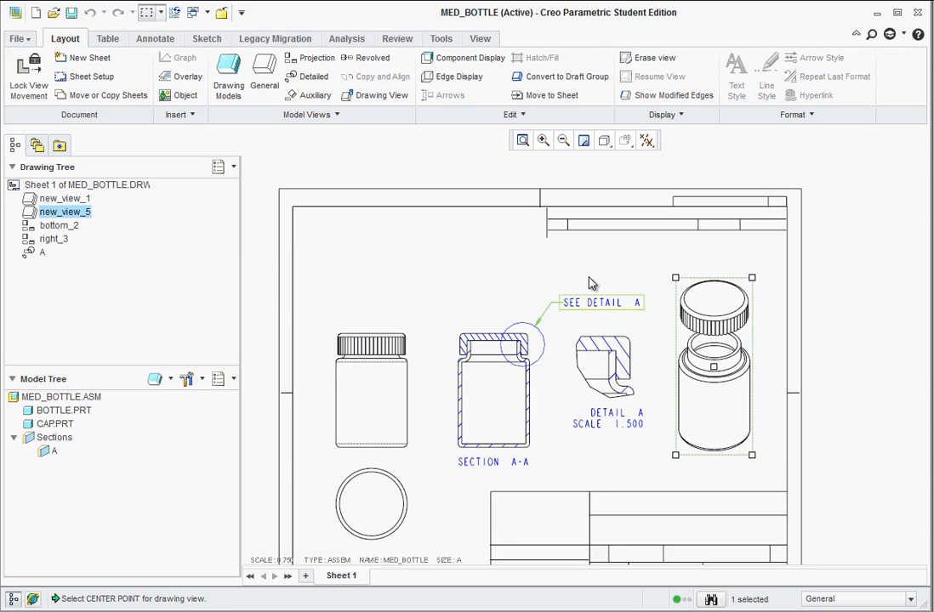
Start inserting a table from file and browse to Documents > RED FLASH DRIVE BACKUP 9_12 > CAD105_WF_Basics > Sample Files > Mid Term.
click(148, 40)
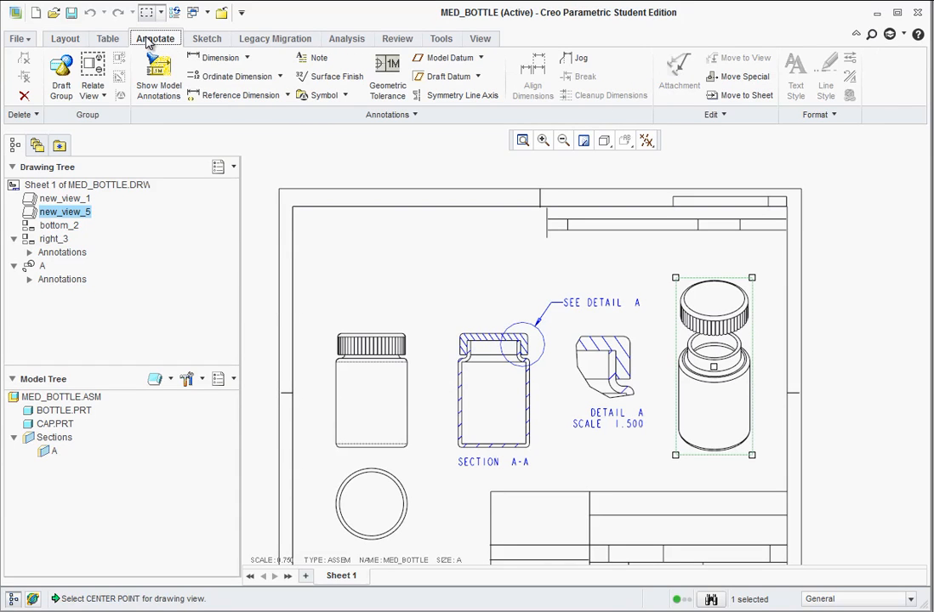
click(105, 38)
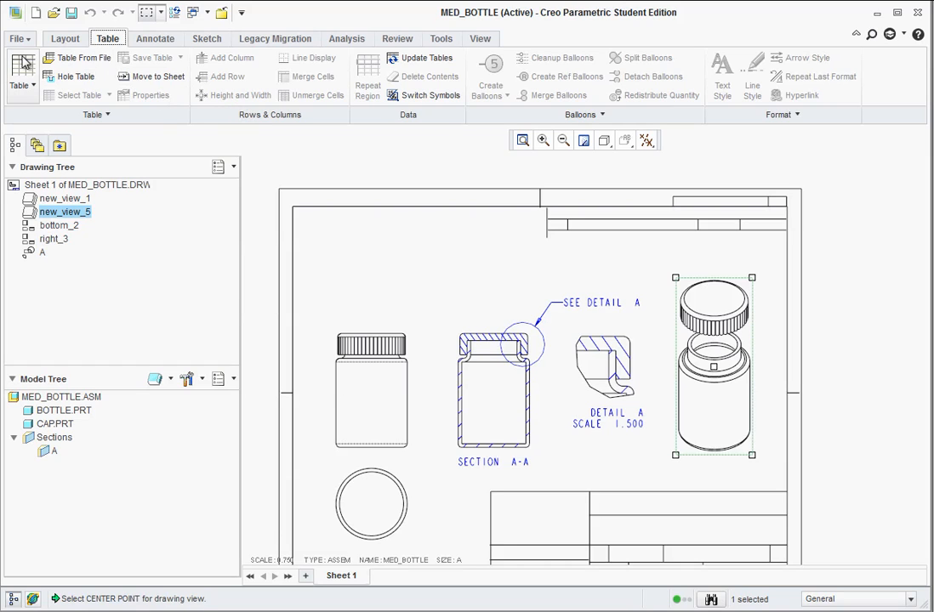
click(70, 60)
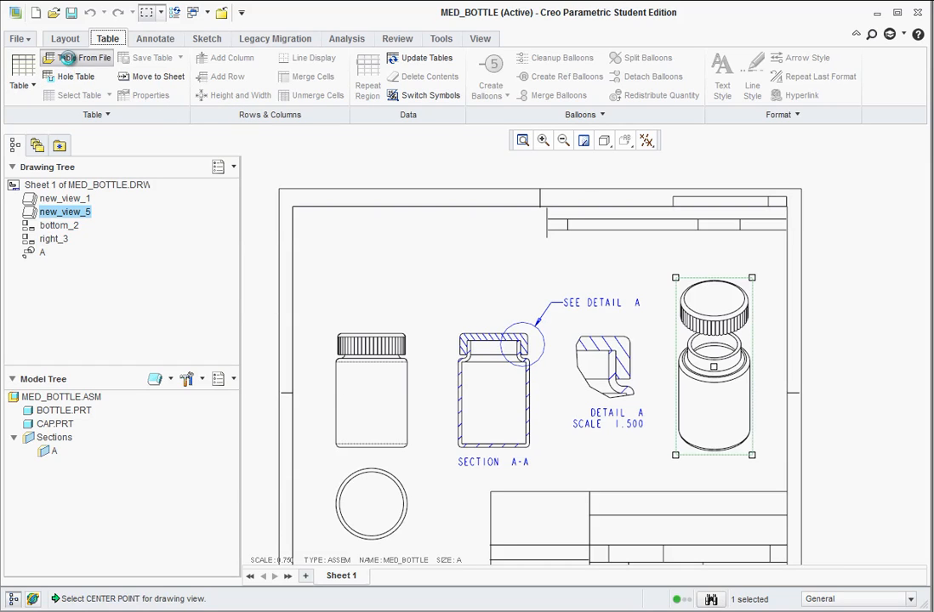
drag(263, 174, 331, 103)
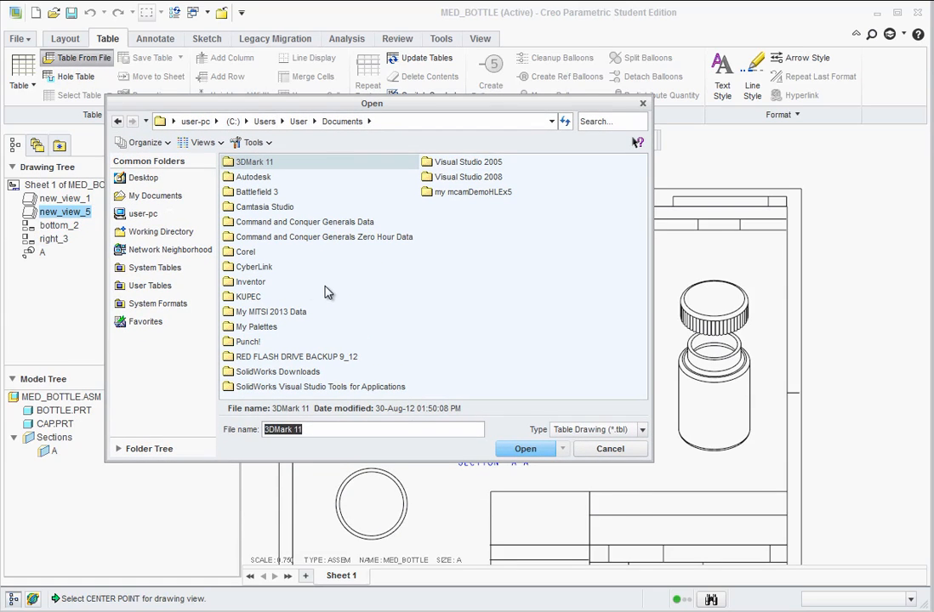
double_click(300, 358)
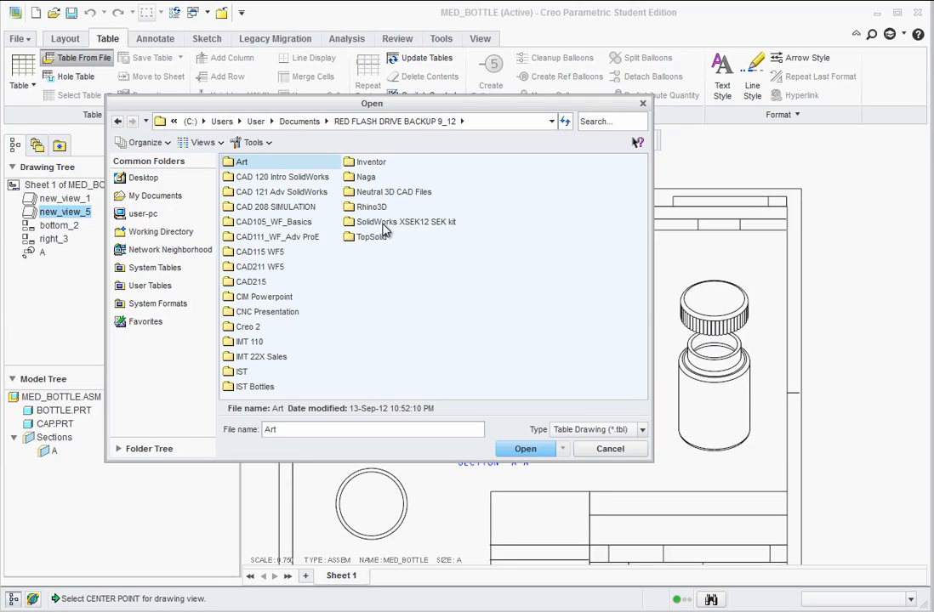
double_click(277, 221)
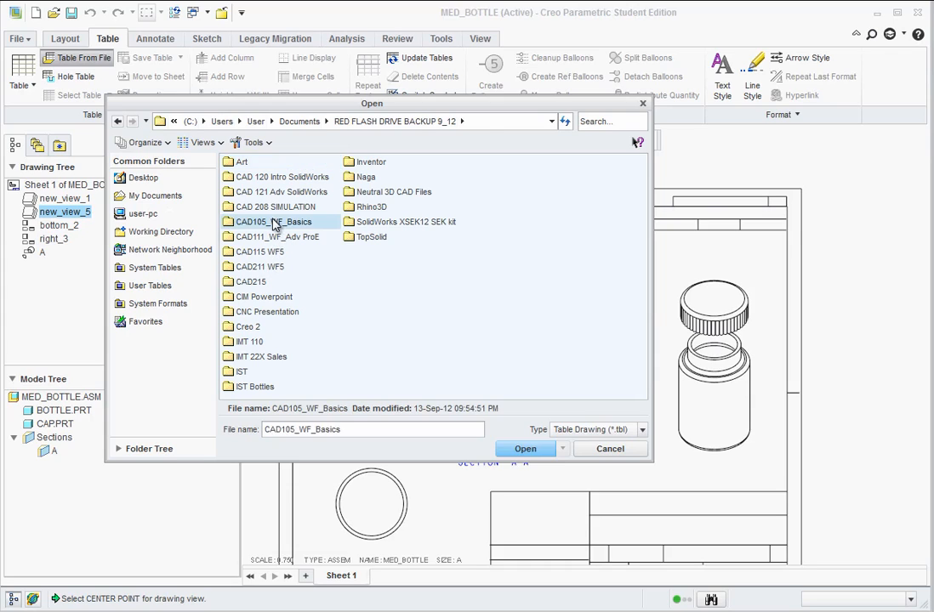
double_click(266, 164)
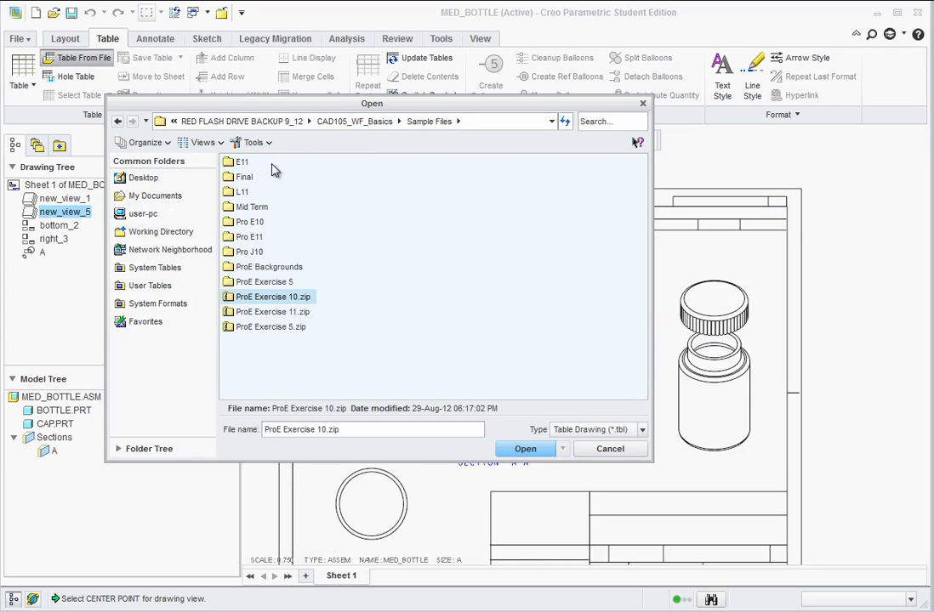
double_click(248, 207)
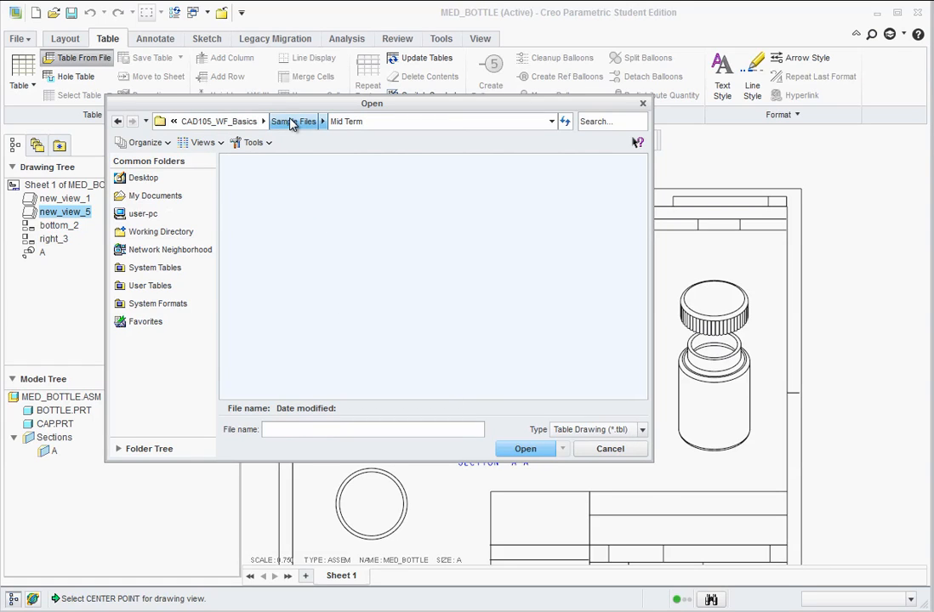
Look through the Final and Mid Term sample folders for Table Drawing (*.tbl) files.
click(642, 430)
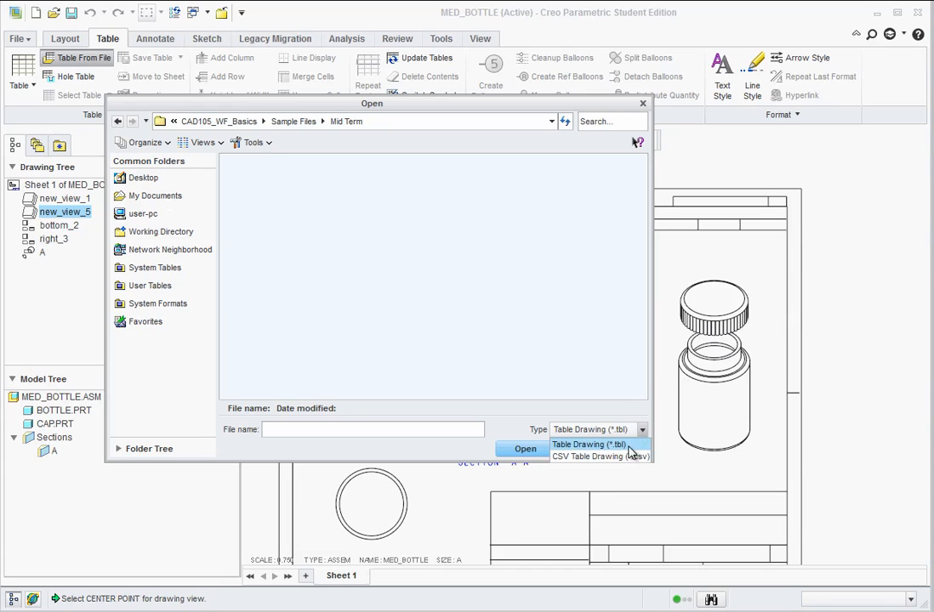
click(629, 456)
click(643, 431)
click(627, 445)
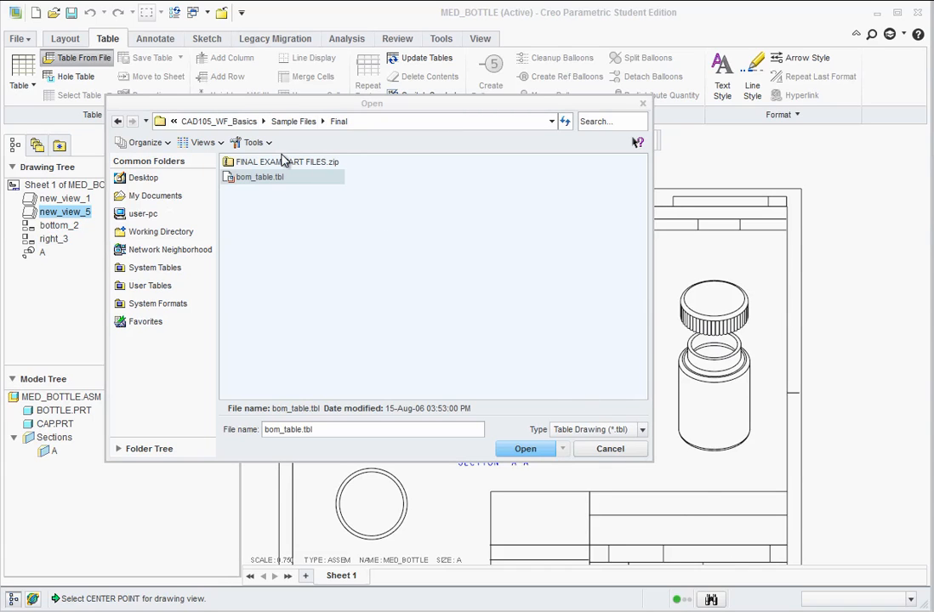
click(297, 122)
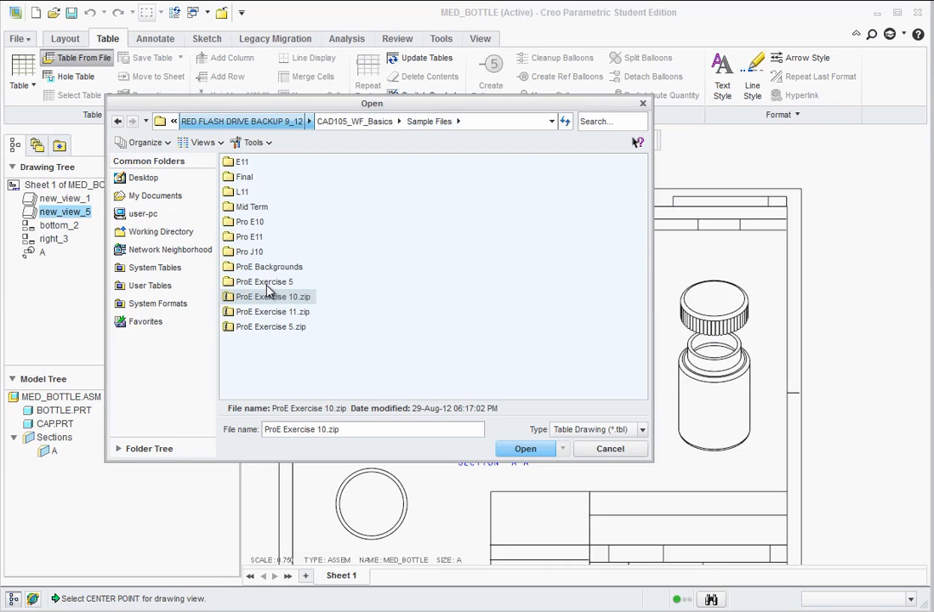
double_click(255, 206)
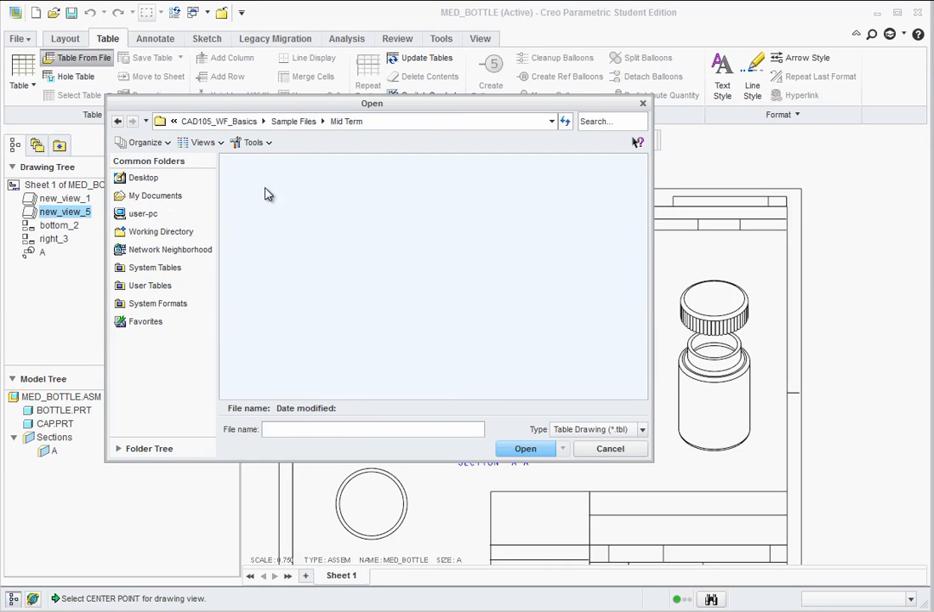
click(295, 122)
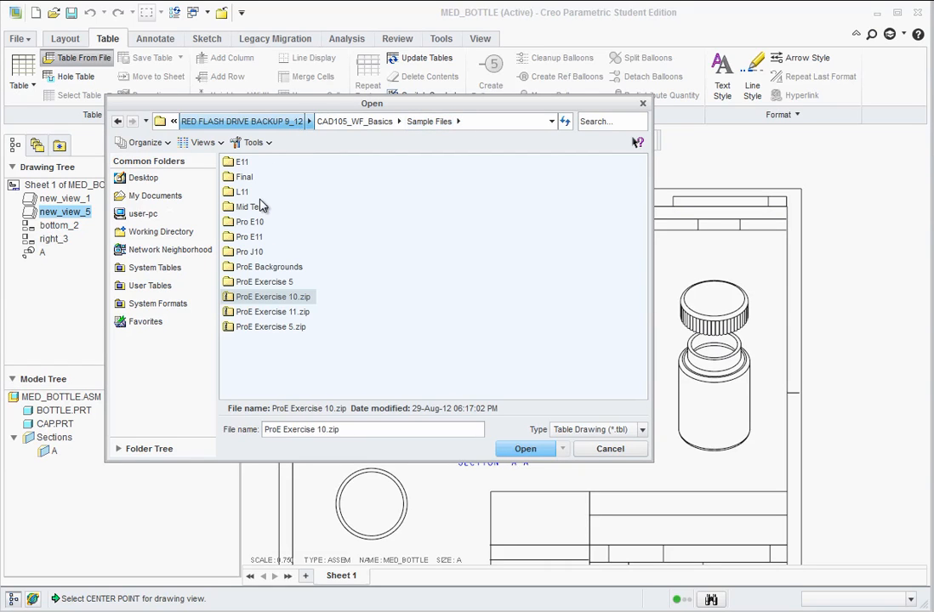
Try to insert bom_table.tbl from the Final sample folder into the drawing.
double_click(245, 178)
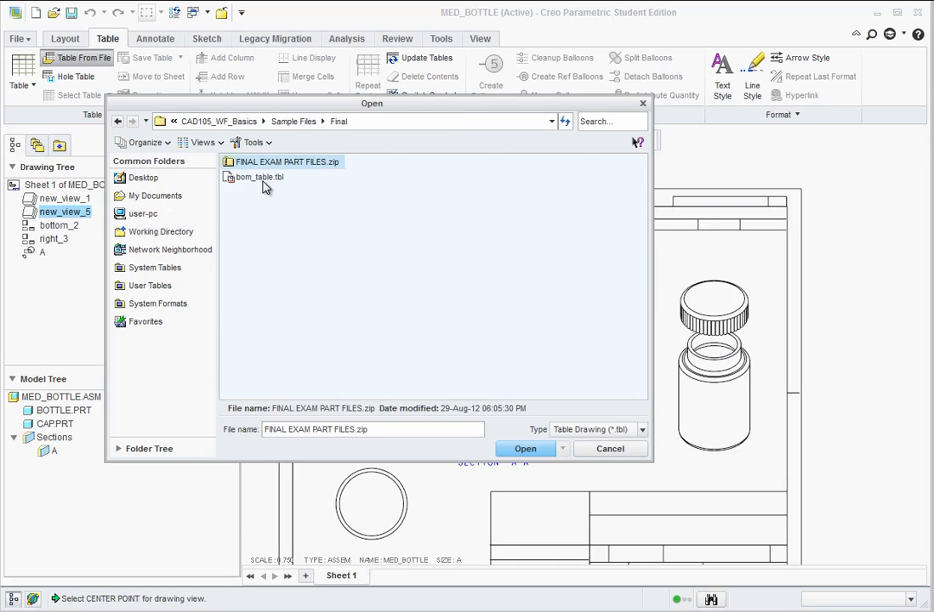
click(251, 178)
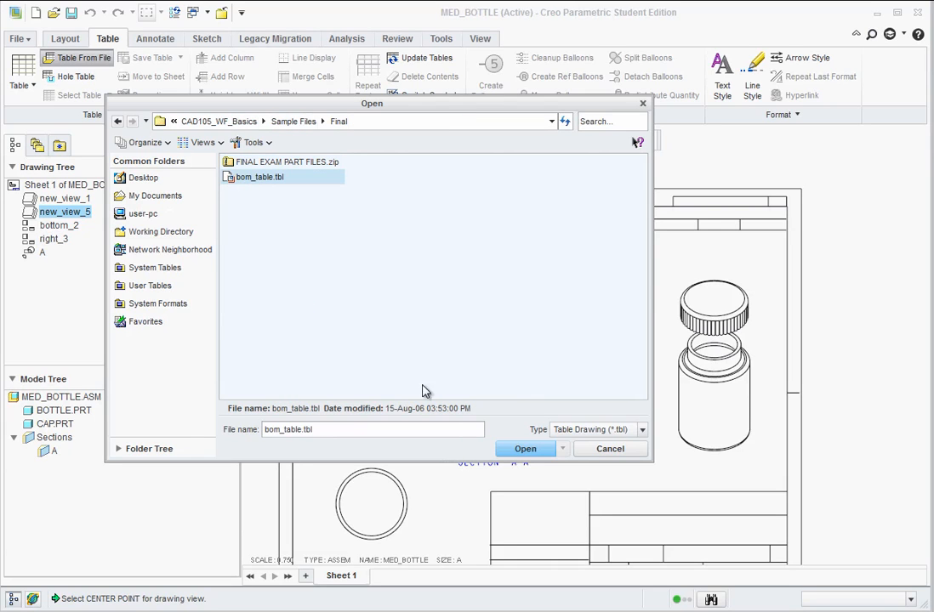
click(522, 451)
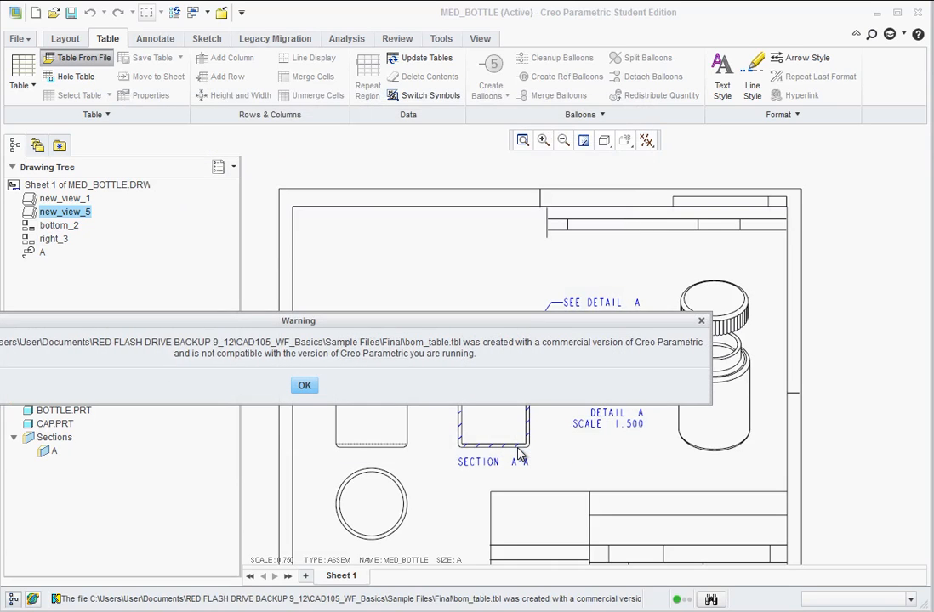
click(304, 387)
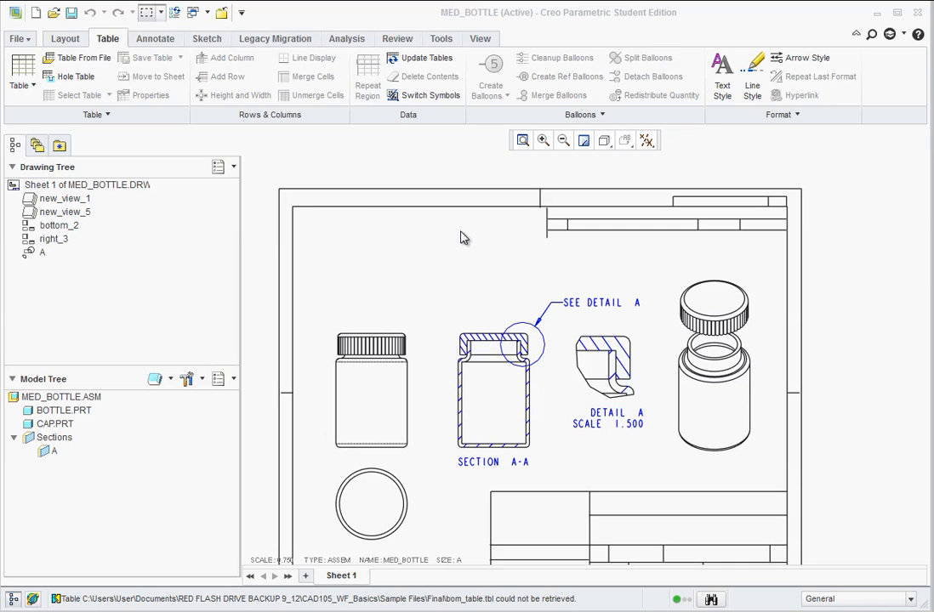
Start creating a new table in the drawing.
click(34, 87)
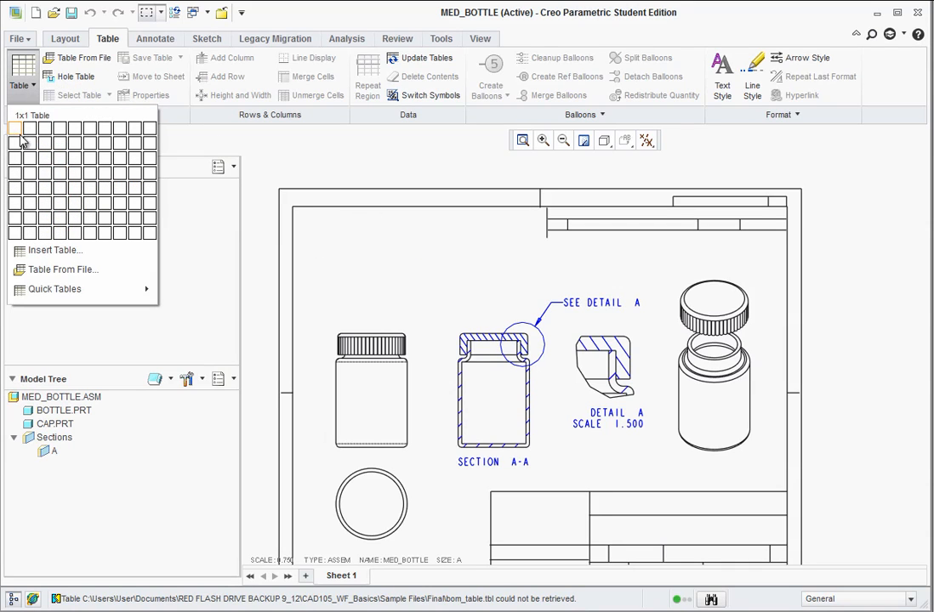
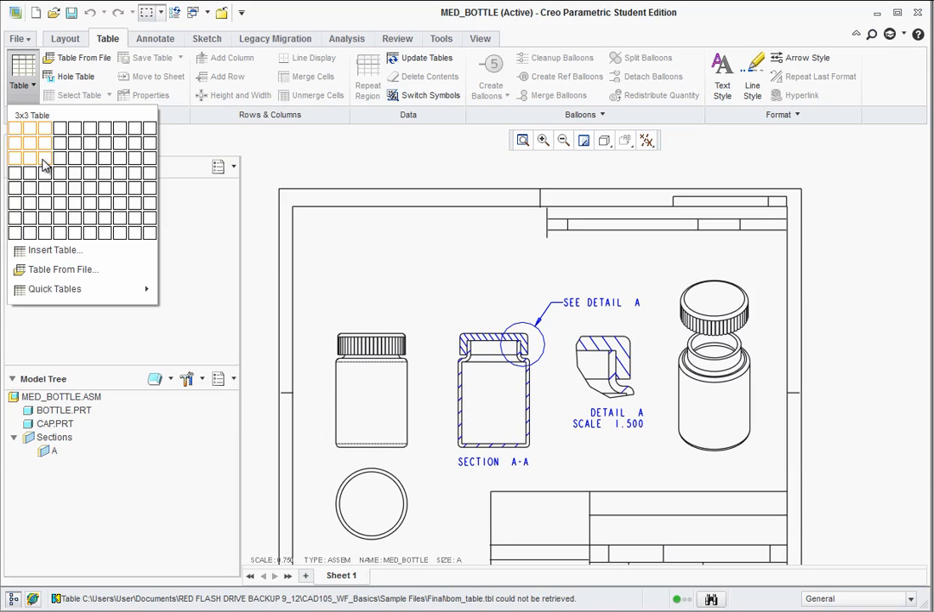
Insert a 3x3 table at the upper-left inner corner of the sheet border and enter PART # in its first header cell.
click(45, 166)
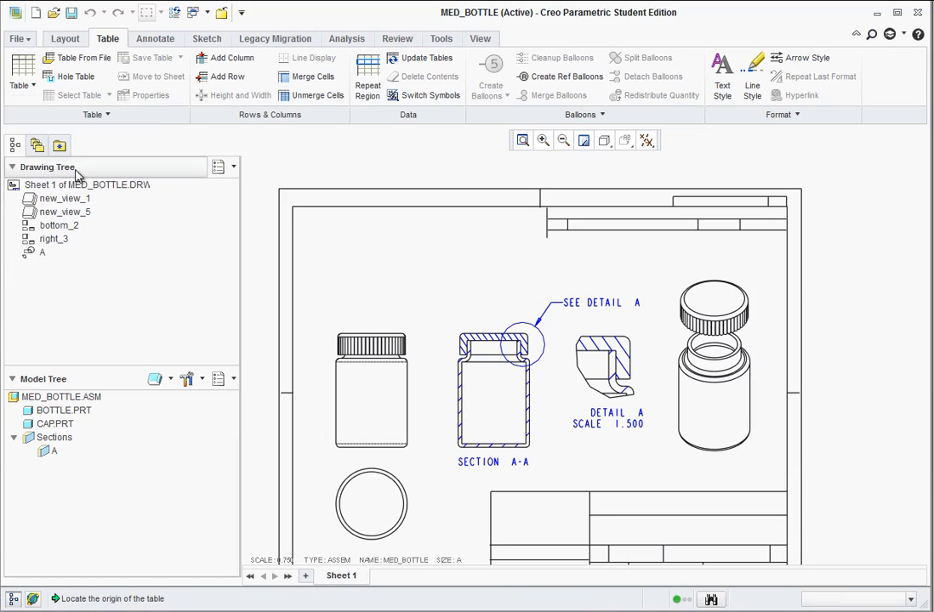
click(296, 214)
double_click(323, 214)
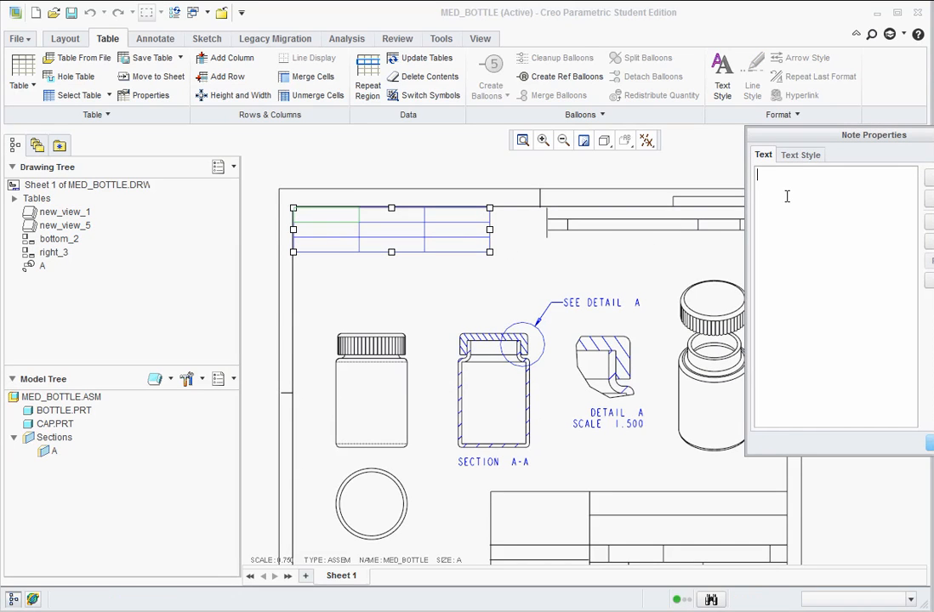
text(PART #)
click(931, 443)
Enter NAME and QTY. in the second and third header cells of the table.
double_click(385, 215)
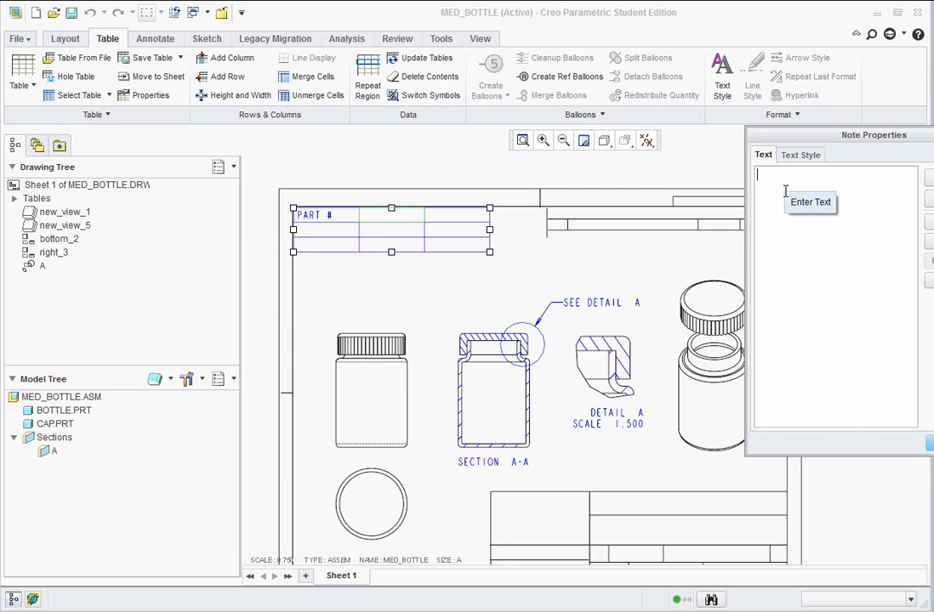
text(NAME)
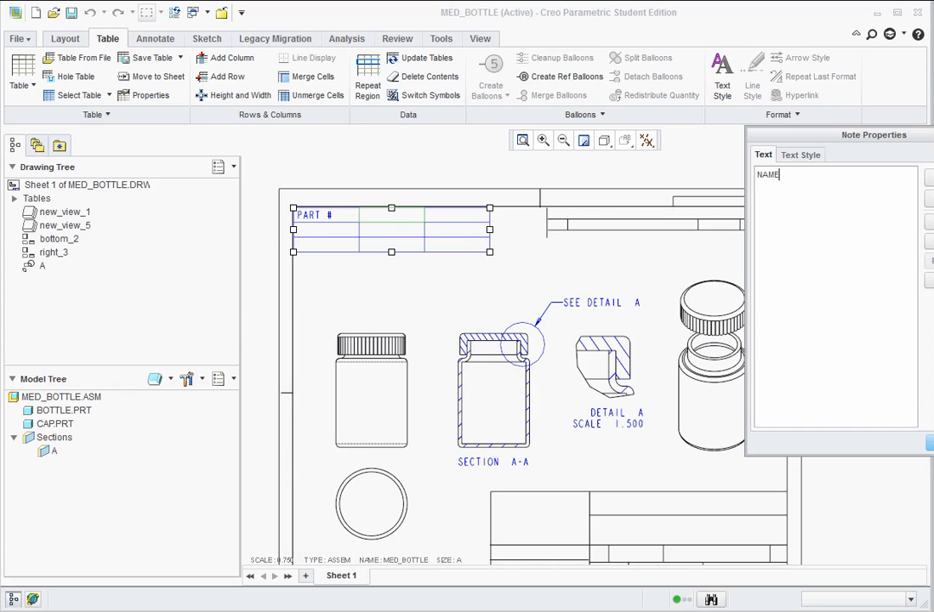
click(929, 443)
double_click(454, 223)
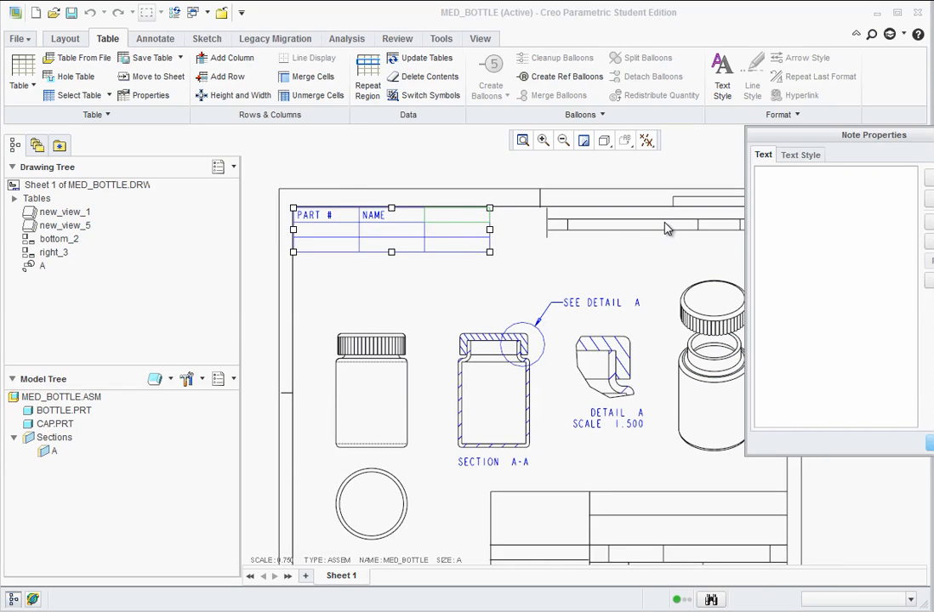
text(QTY.)
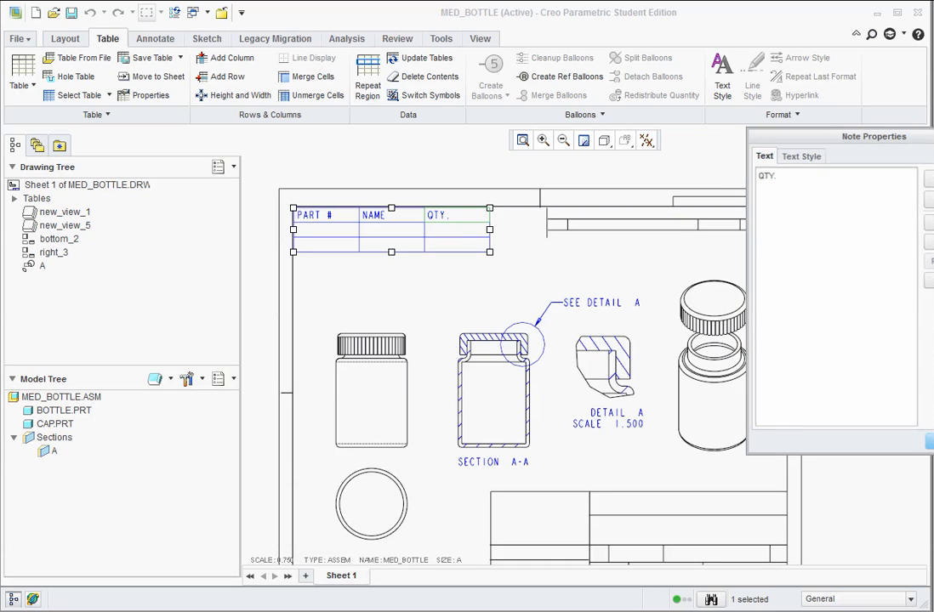
click(930, 443)
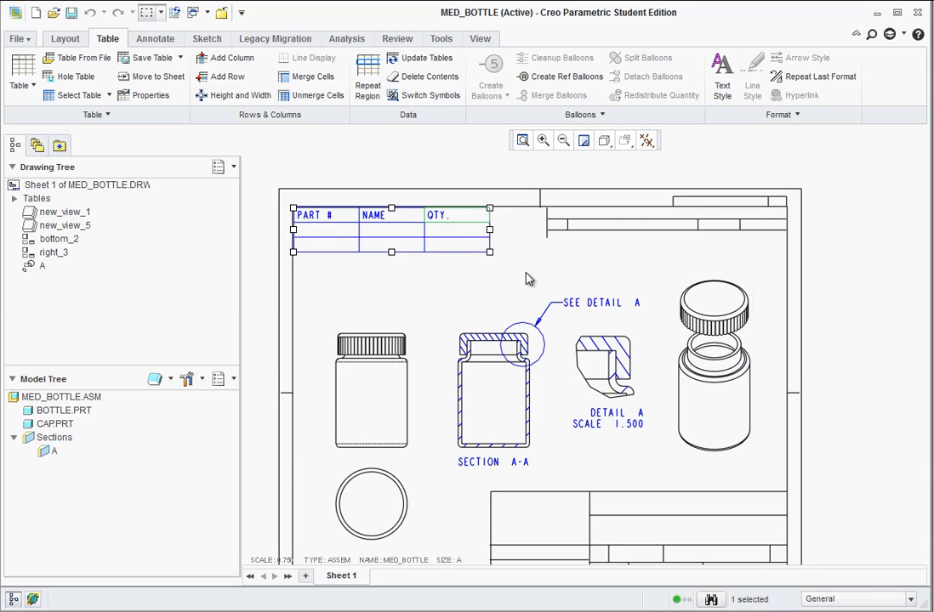
Change the second column header of the table to PRT. NAME.
double_click(369, 223)
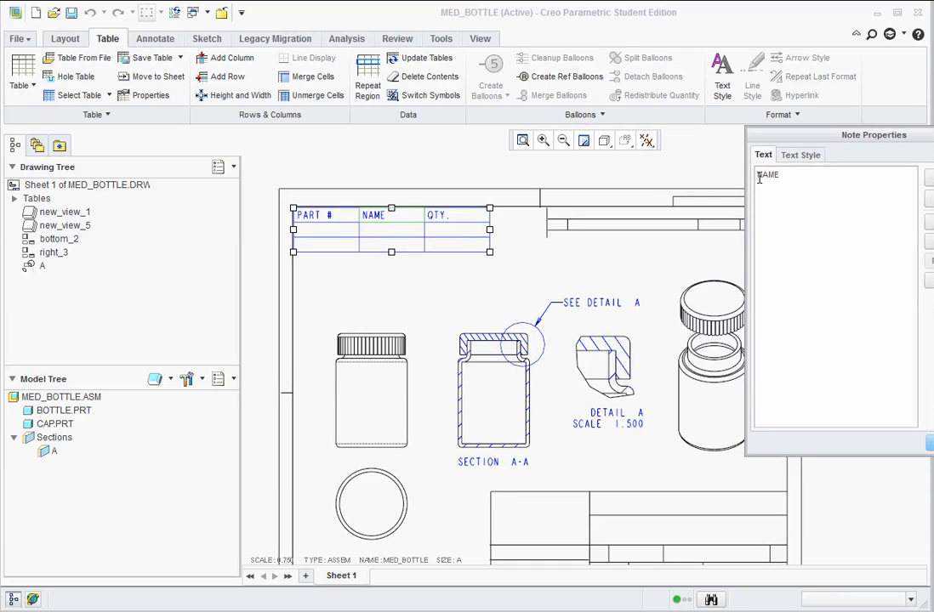
click(760, 176)
text(PRT.)
click(930, 443)
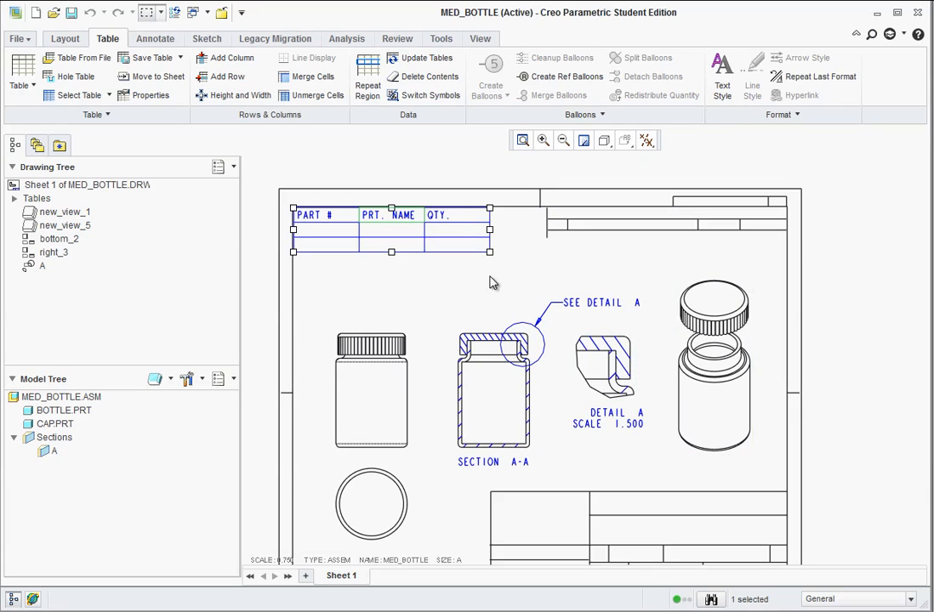
click(351, 274)
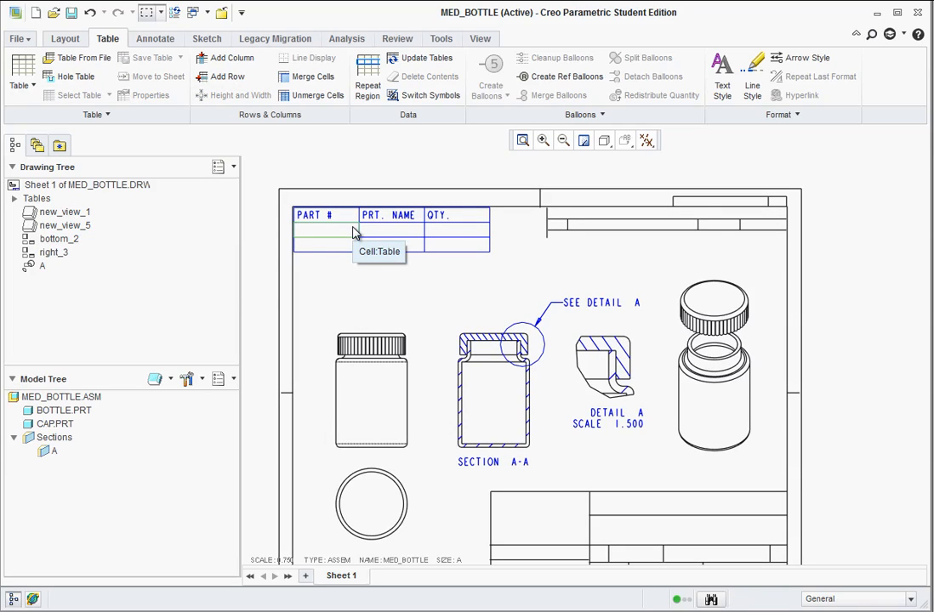
Enter part numbers 1 and 2 in the two cells below the PART # header.
right_click(347, 233)
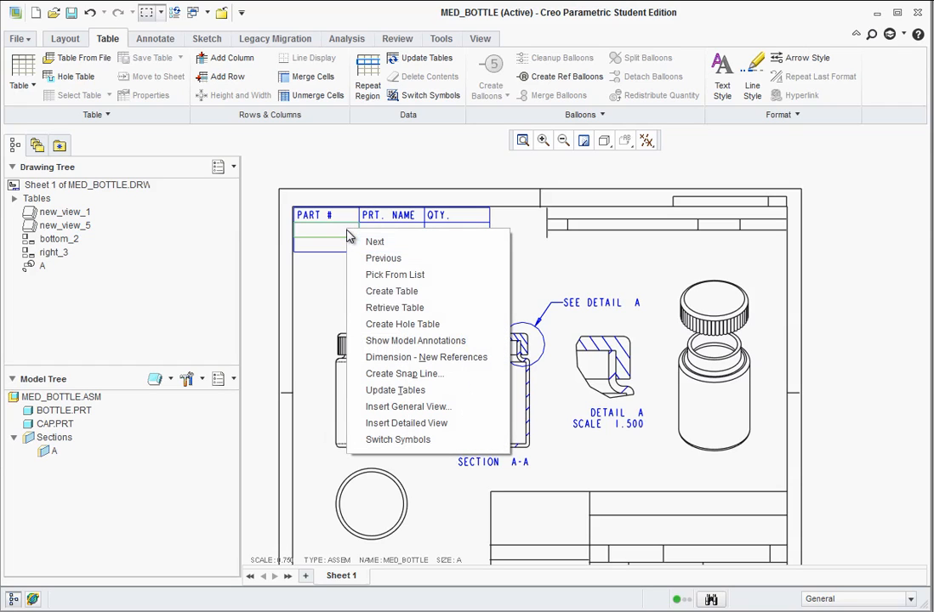
click(331, 269)
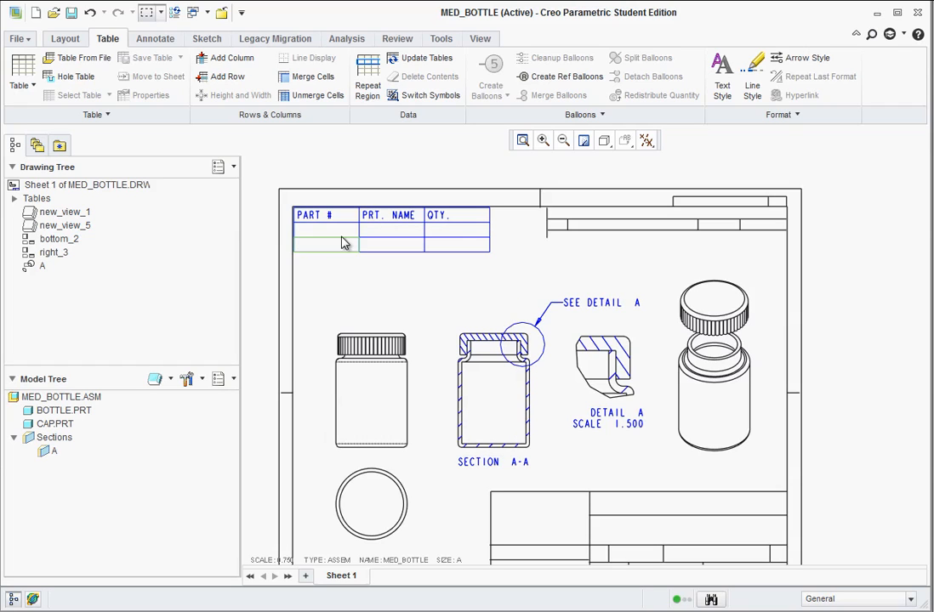
double_click(334, 230)
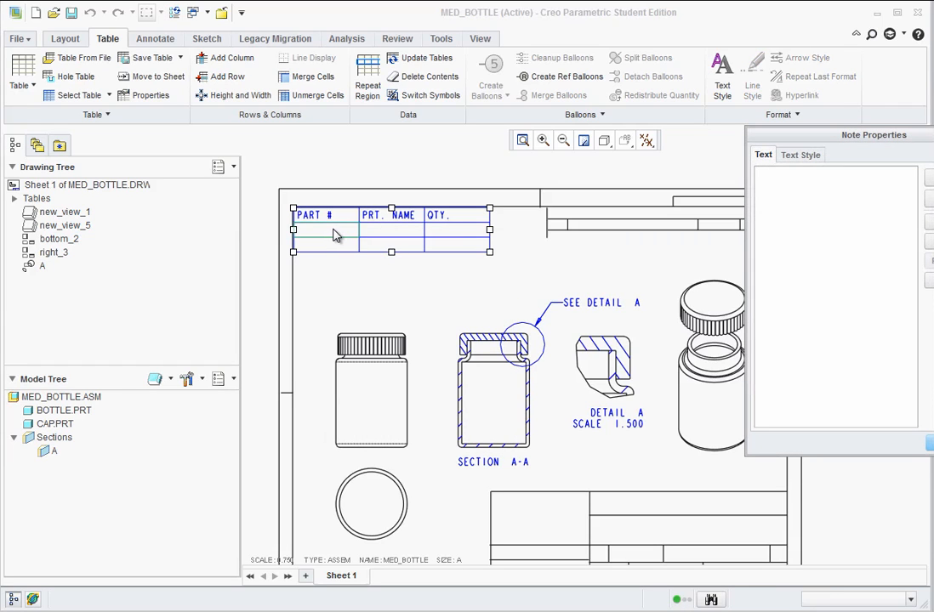
text(1)
click(929, 444)
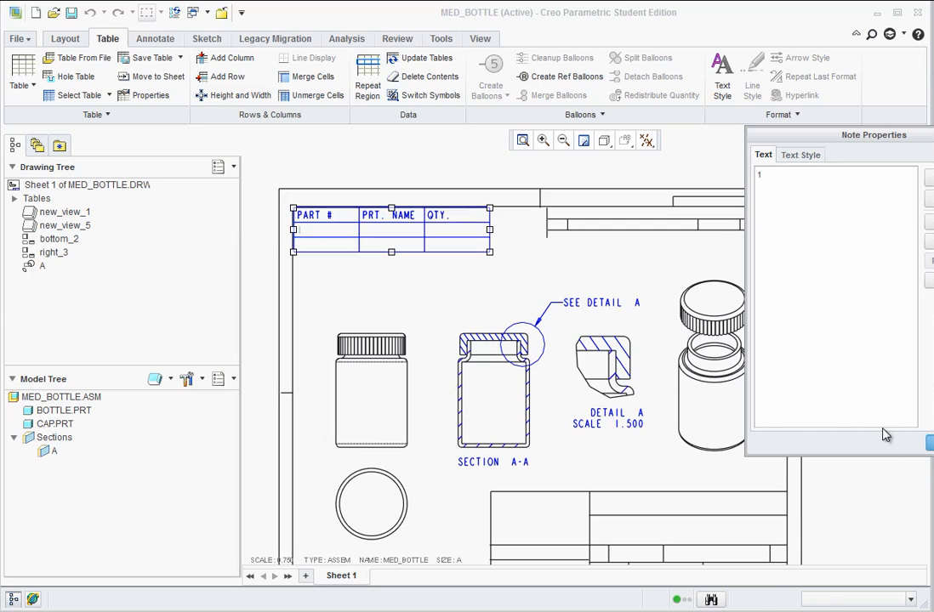
double_click(331, 246)
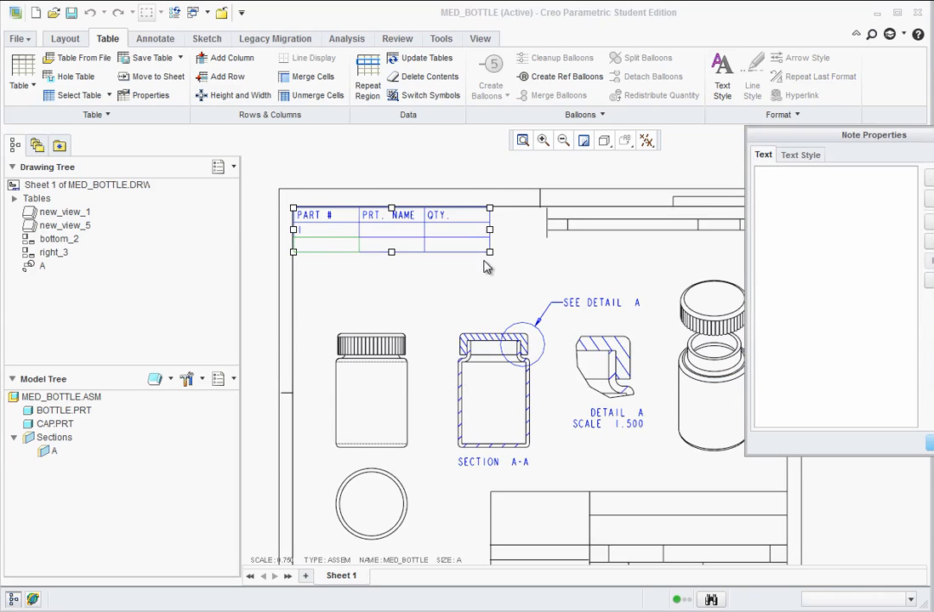
text(2)
click(928, 443)
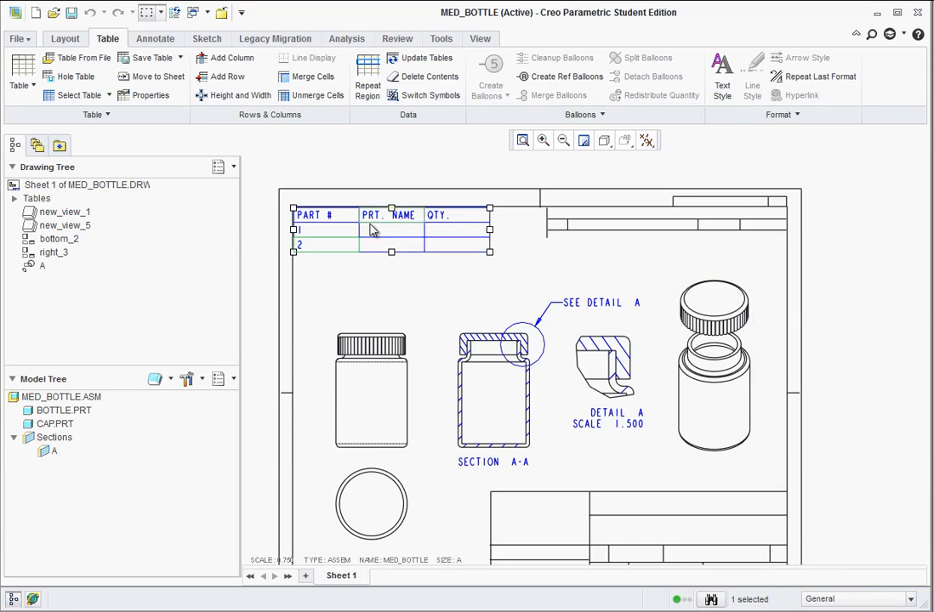
Enter BOTTLE as the name of part 1 and CAP as the name of part 2 in the table.
double_click(385, 233)
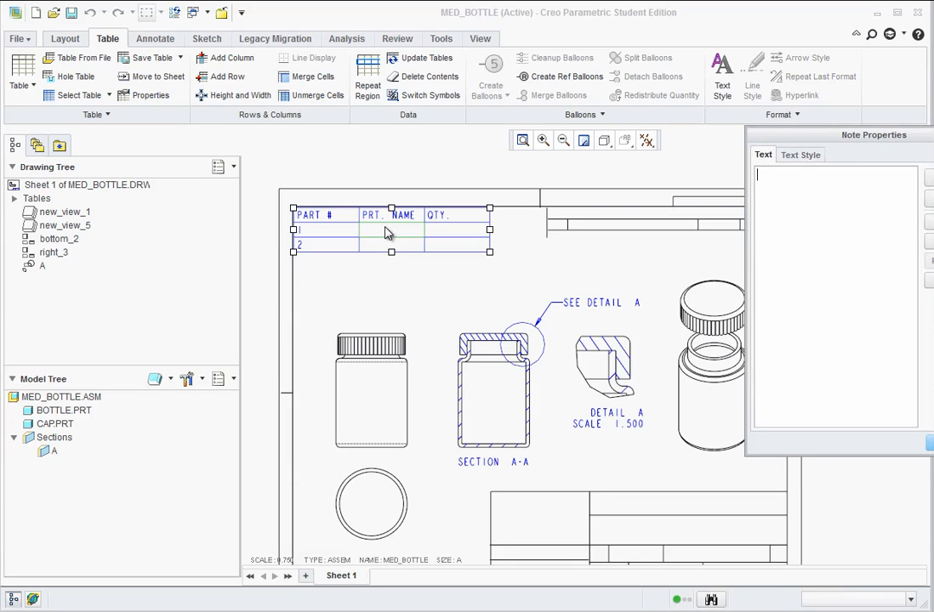
text(BOTTLE)
click(928, 443)
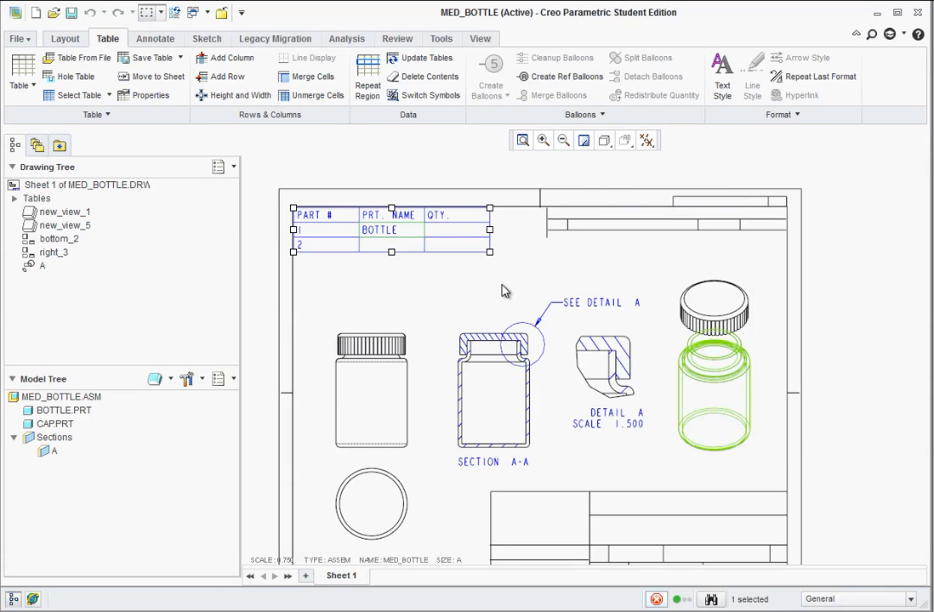
double_click(386, 245)
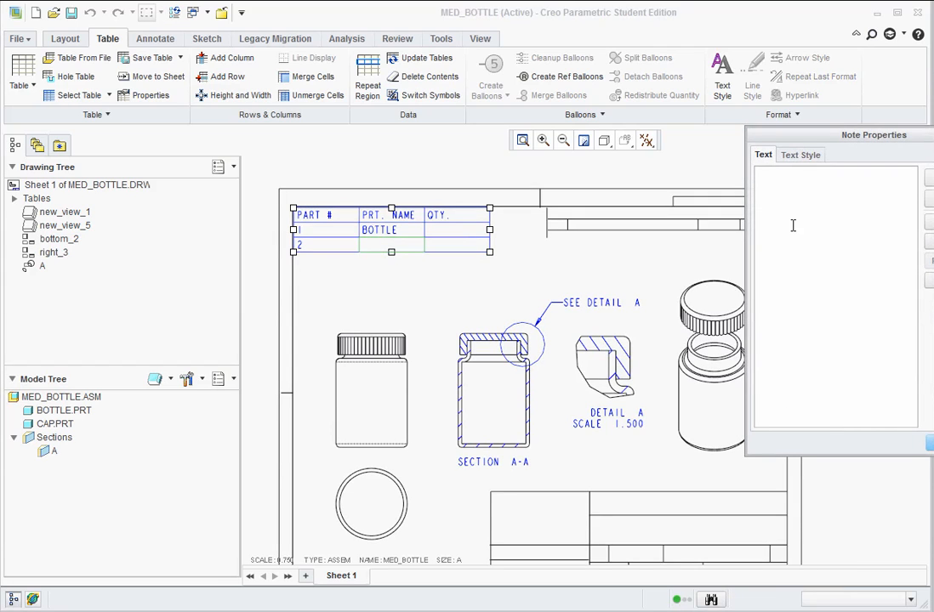
text(CAP)
click(929, 443)
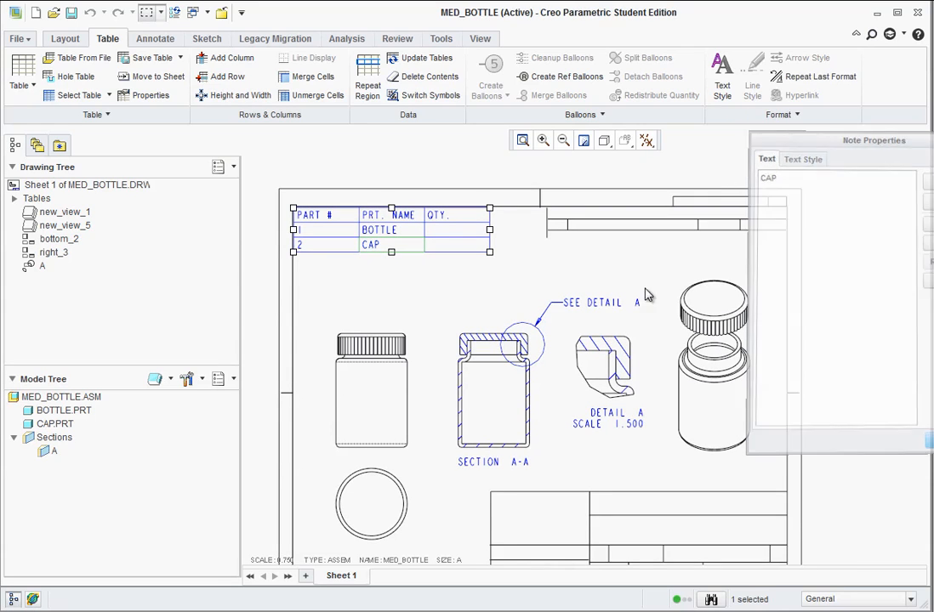
Enter a quantity of 1 for both the bottle and the cap in the table.
double_click(466, 232)
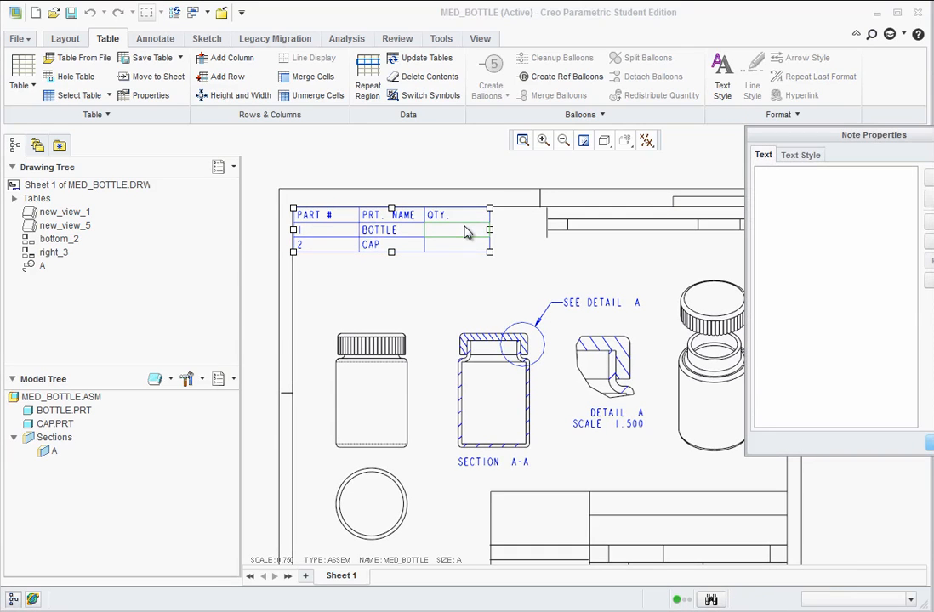
text(1)
click(929, 443)
double_click(453, 245)
text(1)
click(929, 443)
click(503, 271)
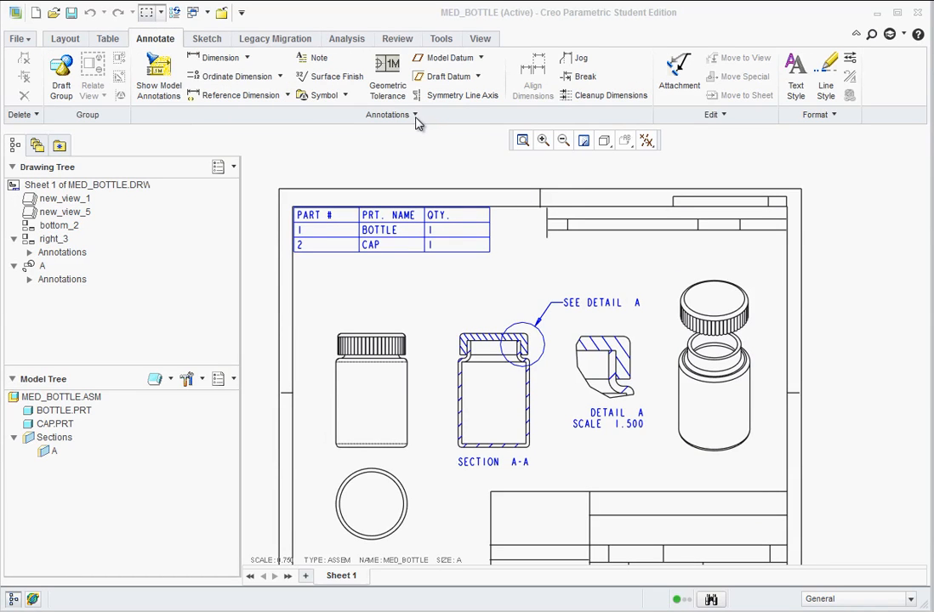
Add a balloon note with leader reading 2, attached to the cap's top edge in the exploded view and placed just above the cap.
click(415, 119)
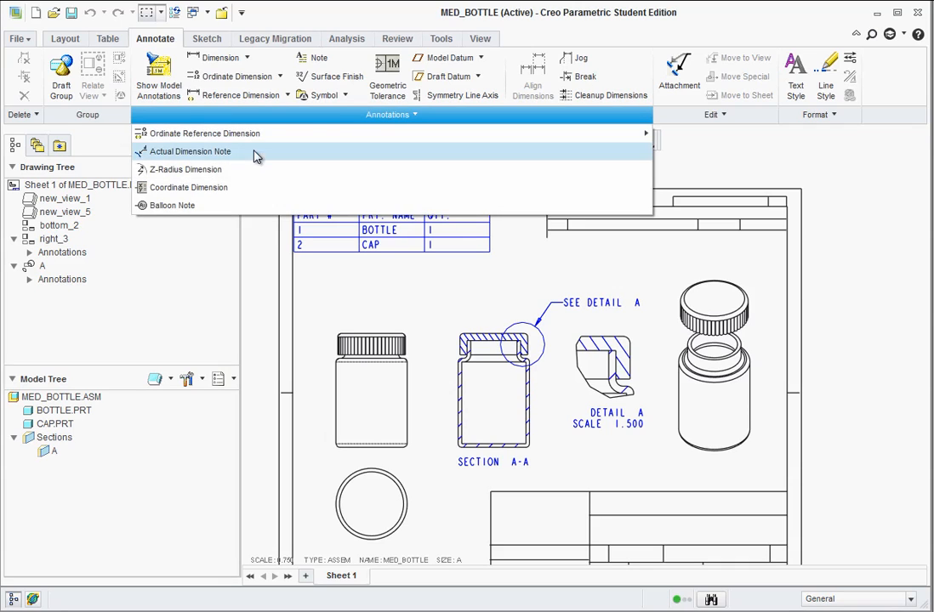
click(171, 206)
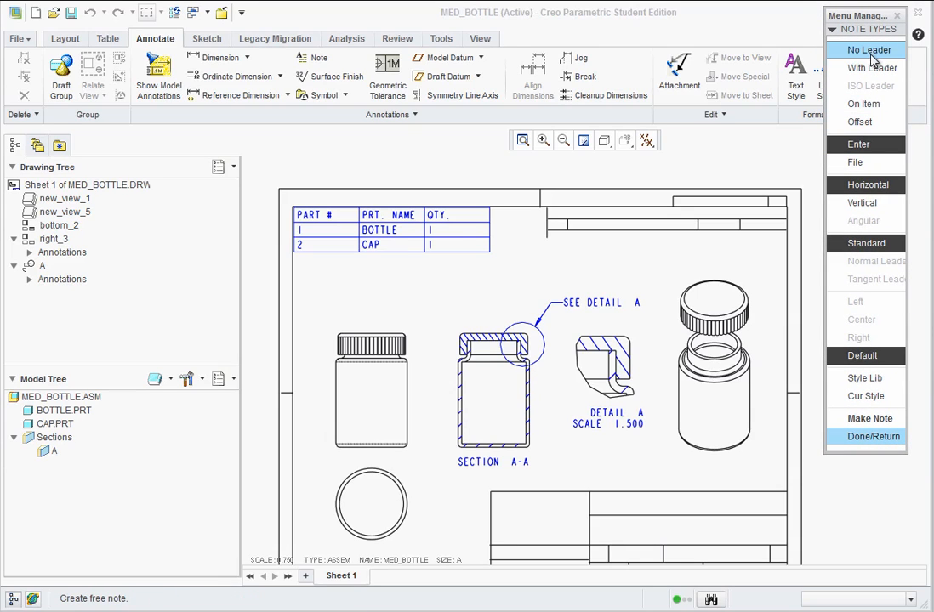
click(871, 68)
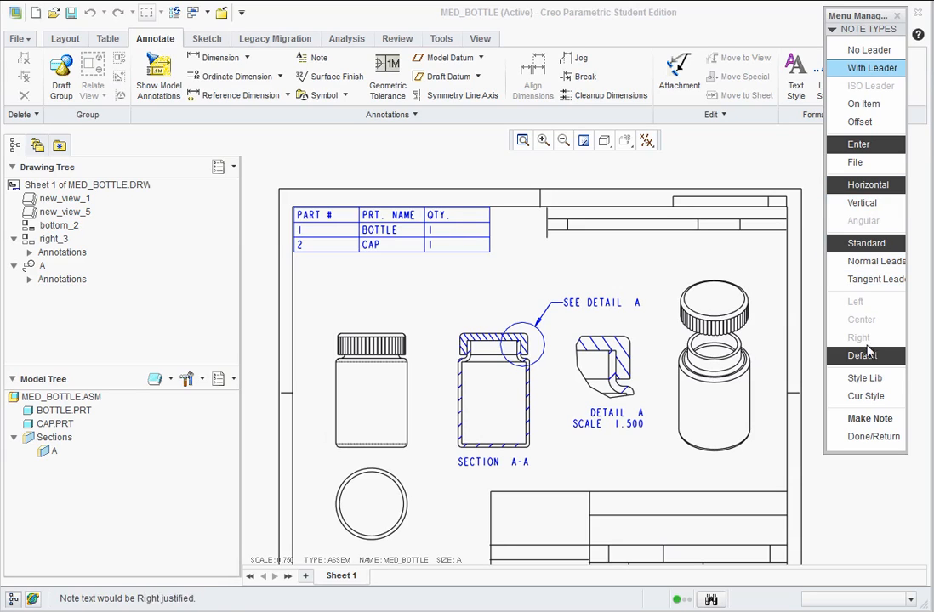
click(863, 419)
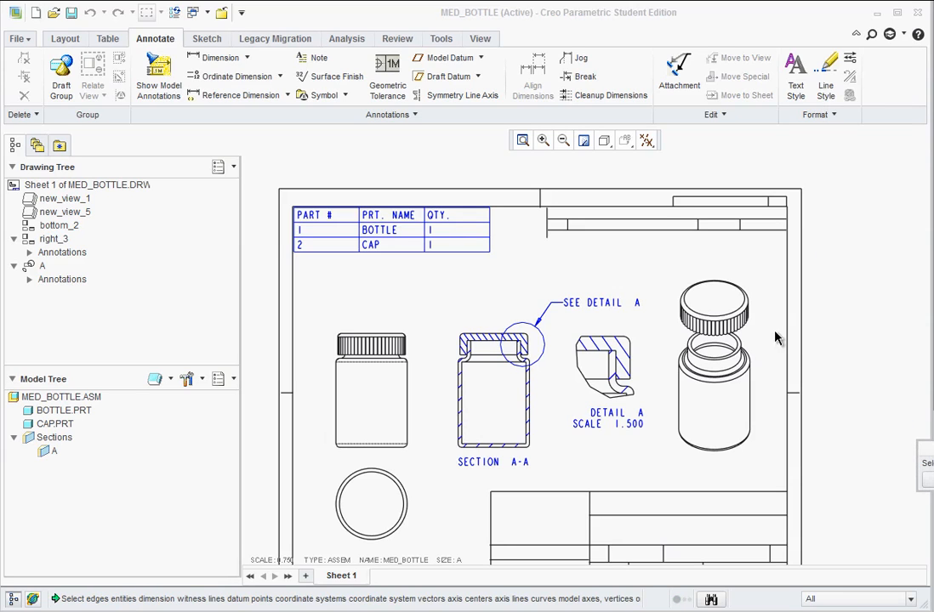
click(744, 298)
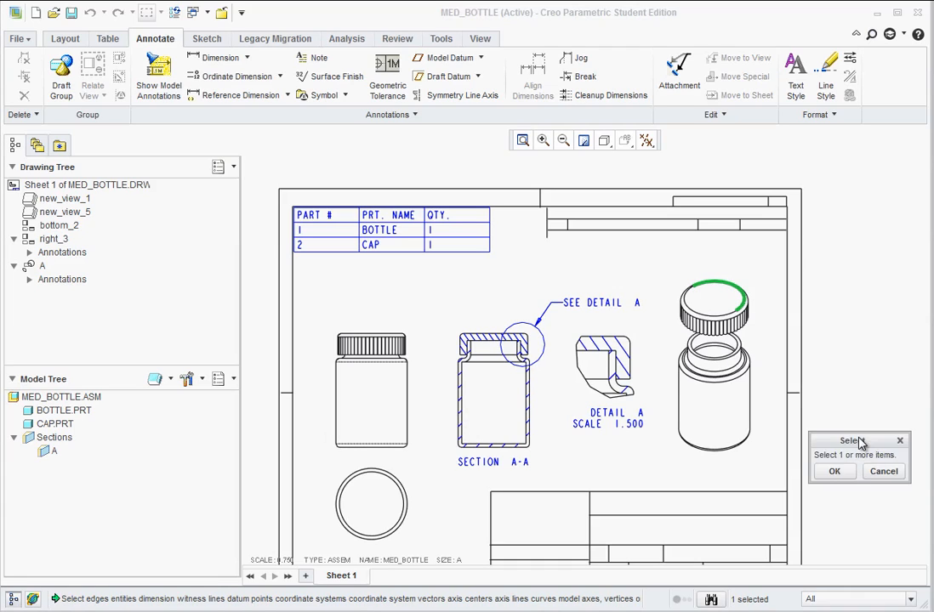
click(829, 470)
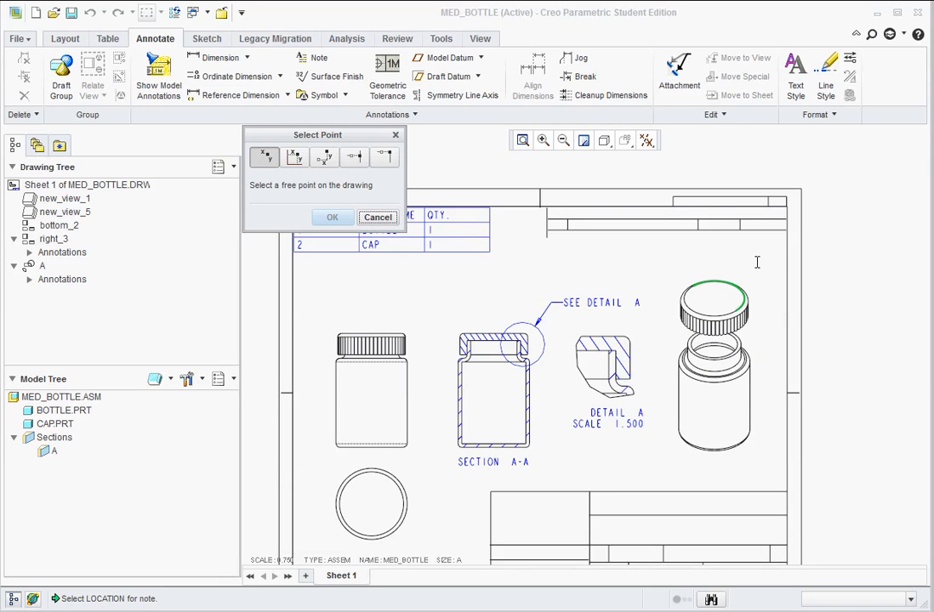
click(757, 261)
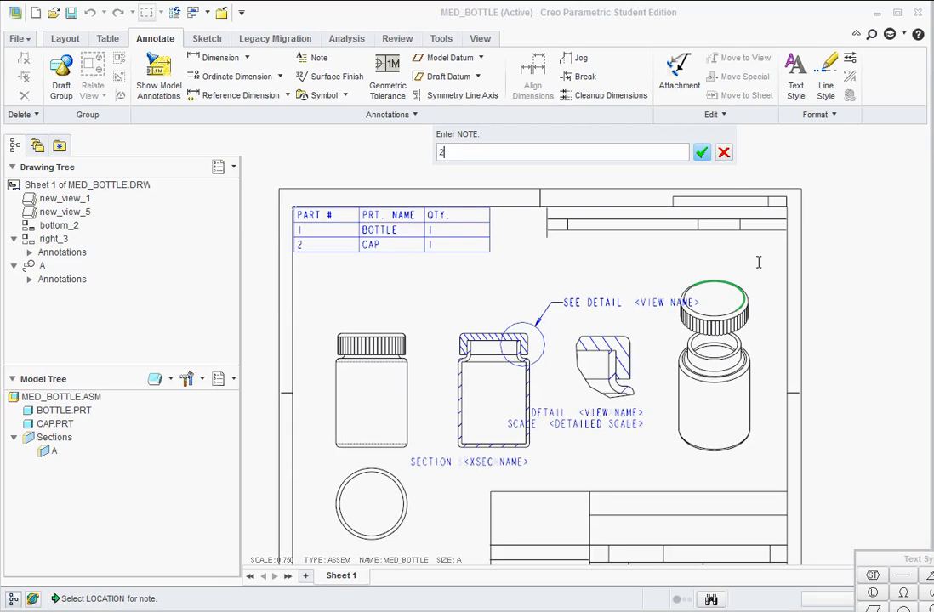
click(701, 153)
click(702, 153)
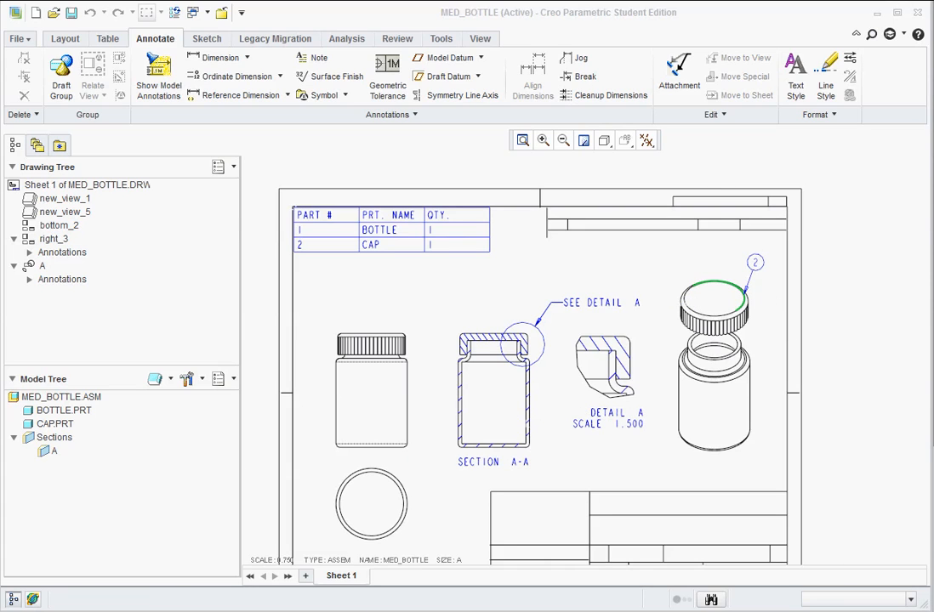
Add a second balloon note with leader reading 1, attached to the bottle's bottom edge in the exploded view and placed beside the bottle.
drag(932, 22, 877, 15)
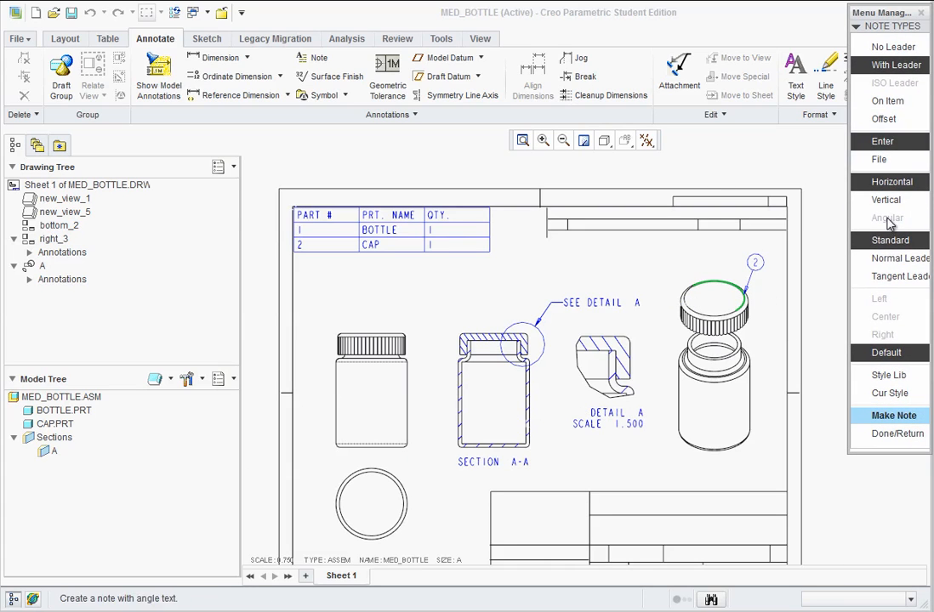
click(890, 416)
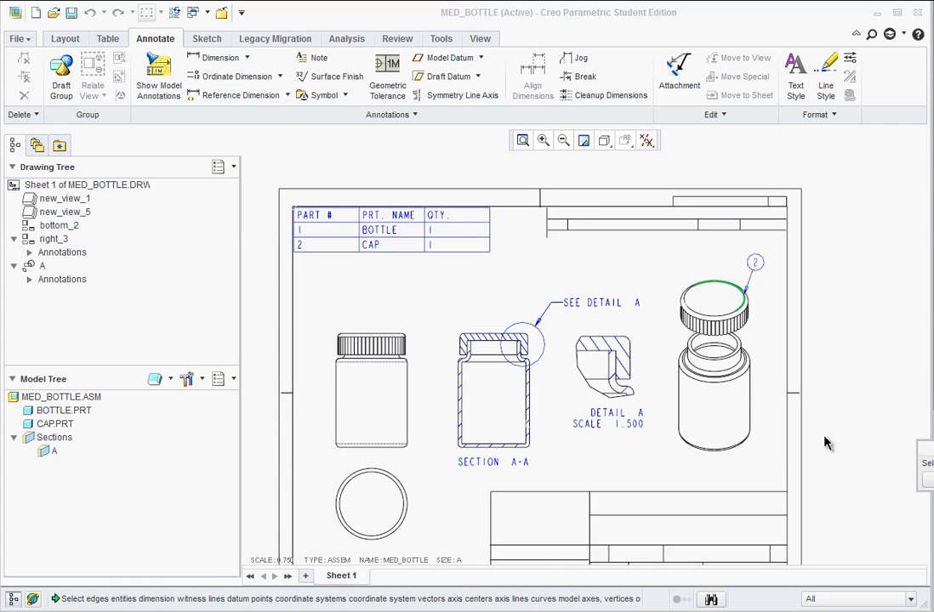
click(751, 430)
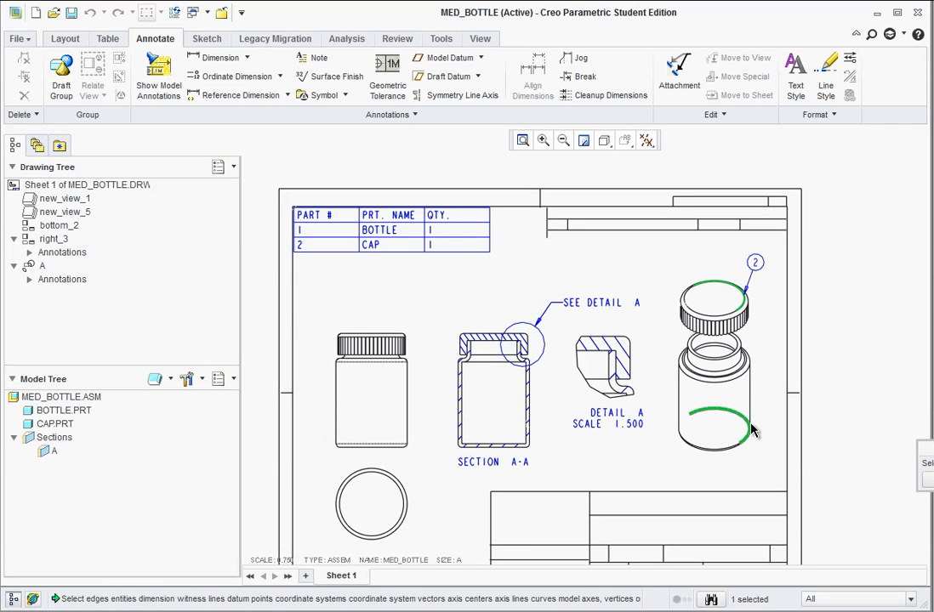
middle_click(766, 387)
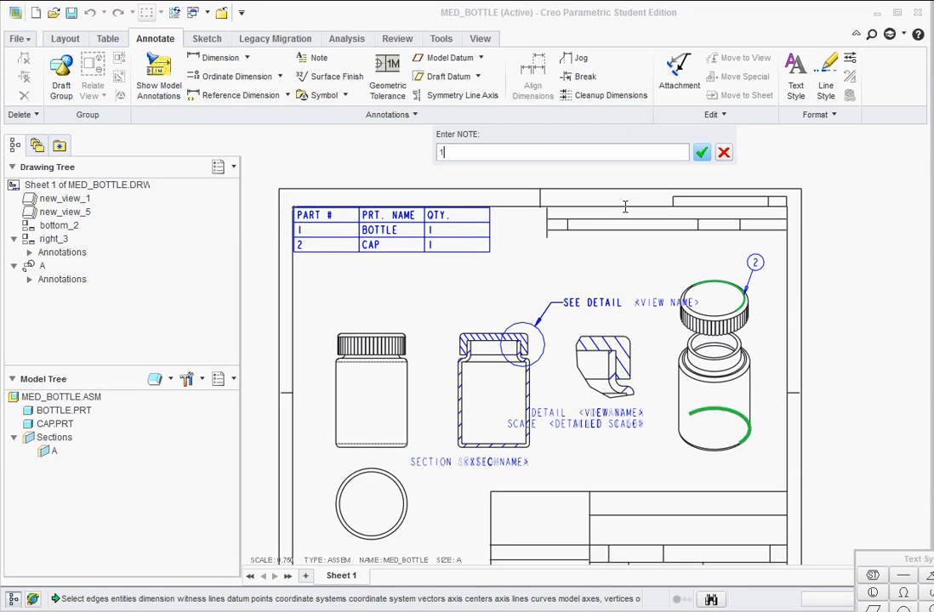
click(703, 158)
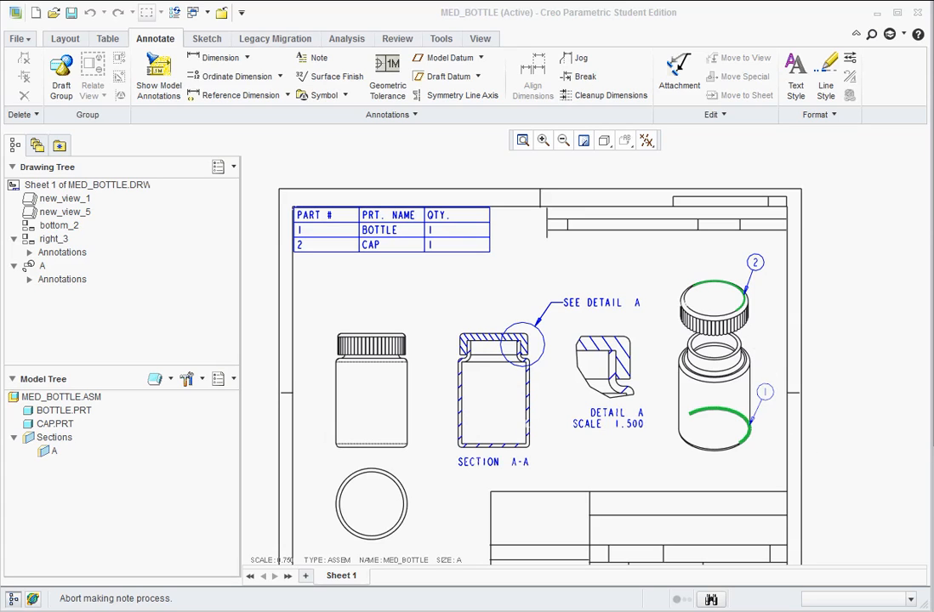
Move balloon 1 down beside the bottle's lower edge and balloon 2 slightly down and outward beside the cap in the exploded view.
click(880, 434)
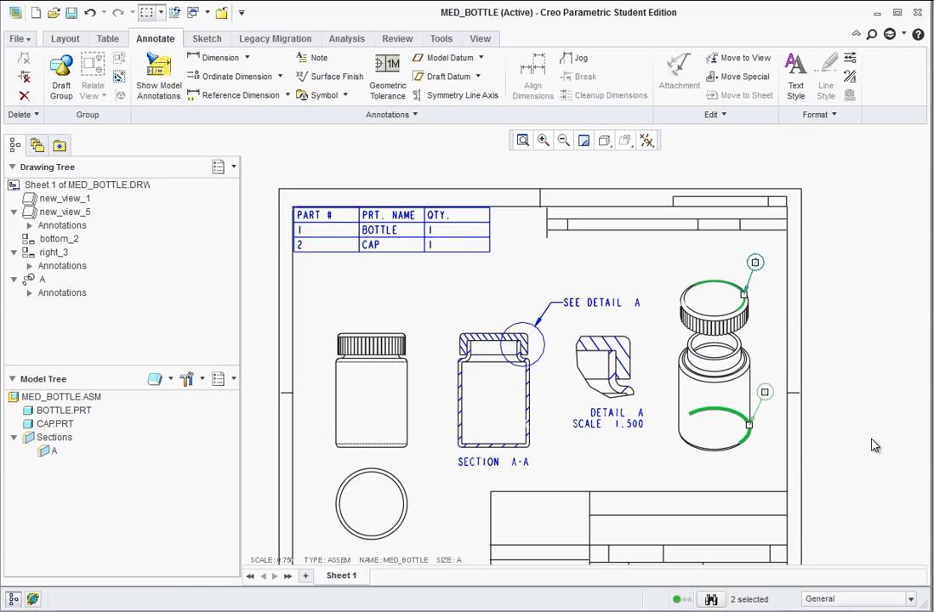
click(781, 383)
click(765, 391)
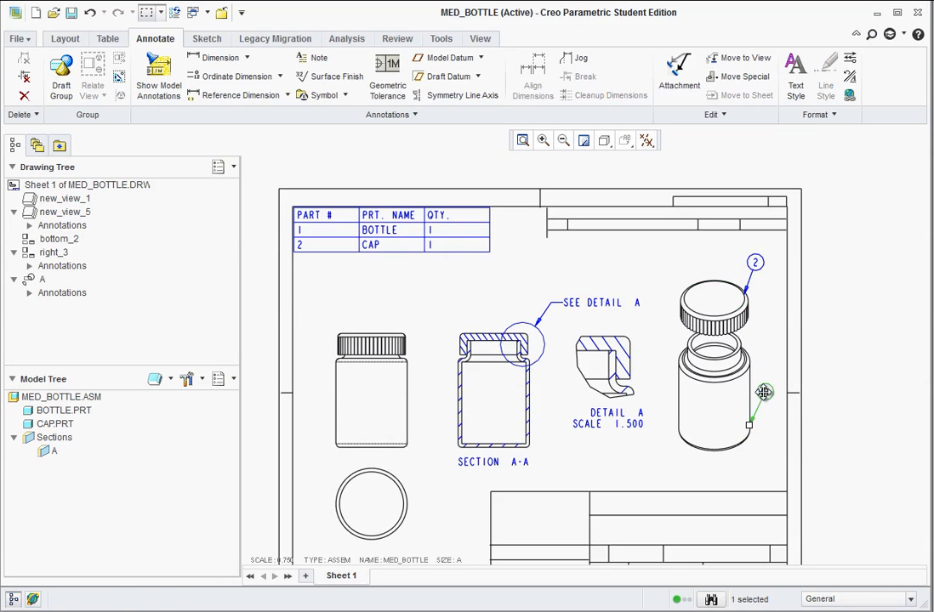
drag(764, 448, 766, 447)
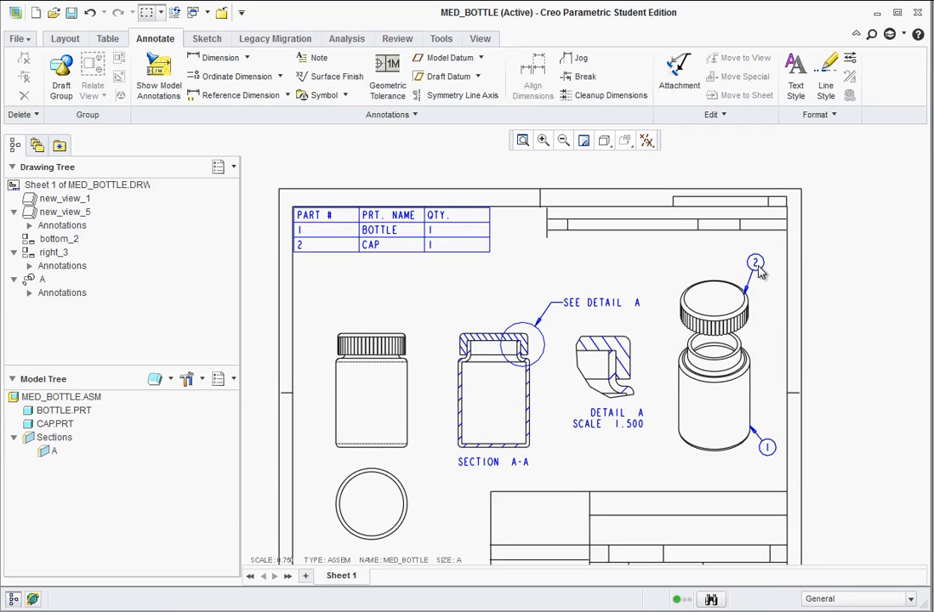
click(756, 263)
drag(761, 267, 769, 279)
click(840, 300)
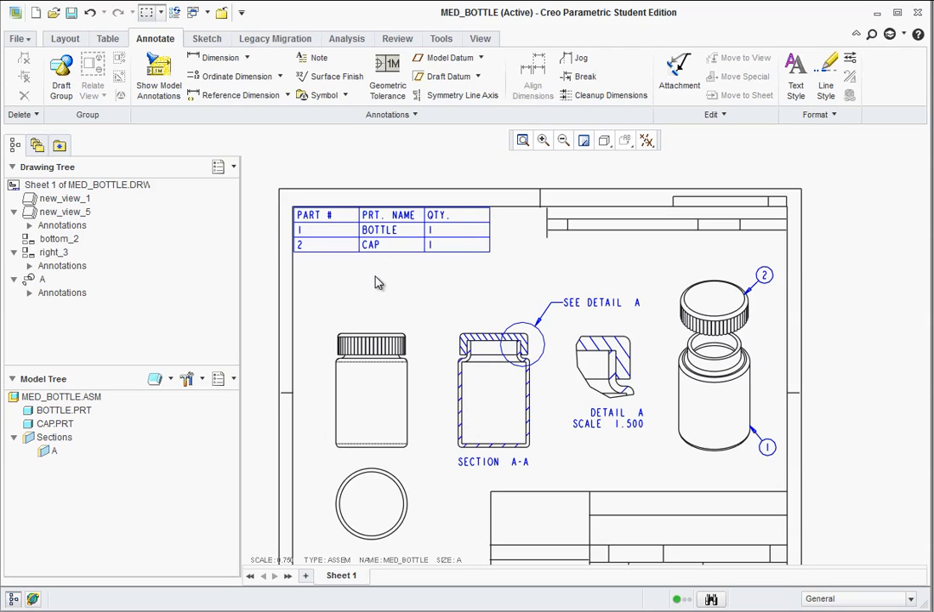
Add a note without leader containing the drafter's full name in the upper row of the title block.
scroll(482, 316, down, 2)
scroll(502, 498, up, 2)
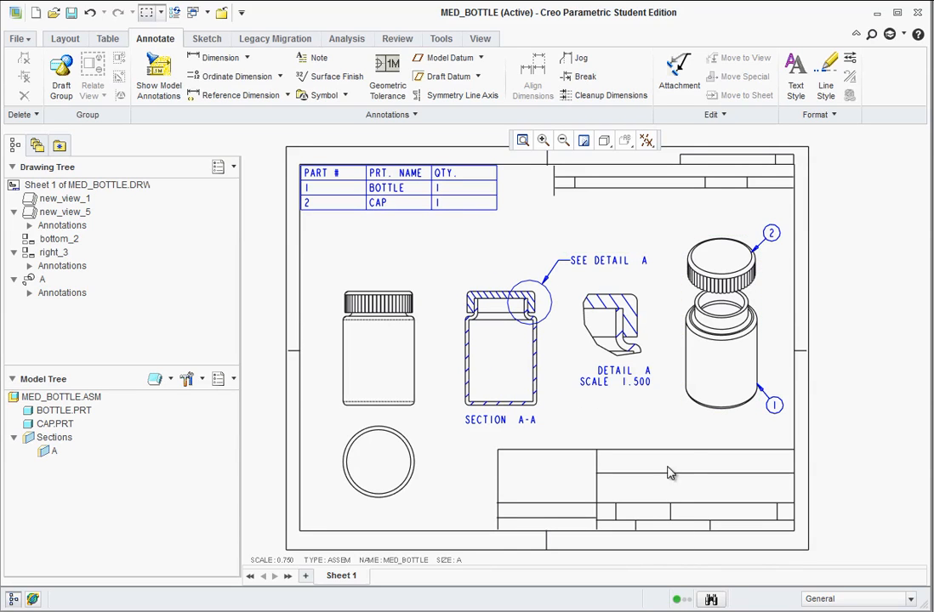
click(313, 57)
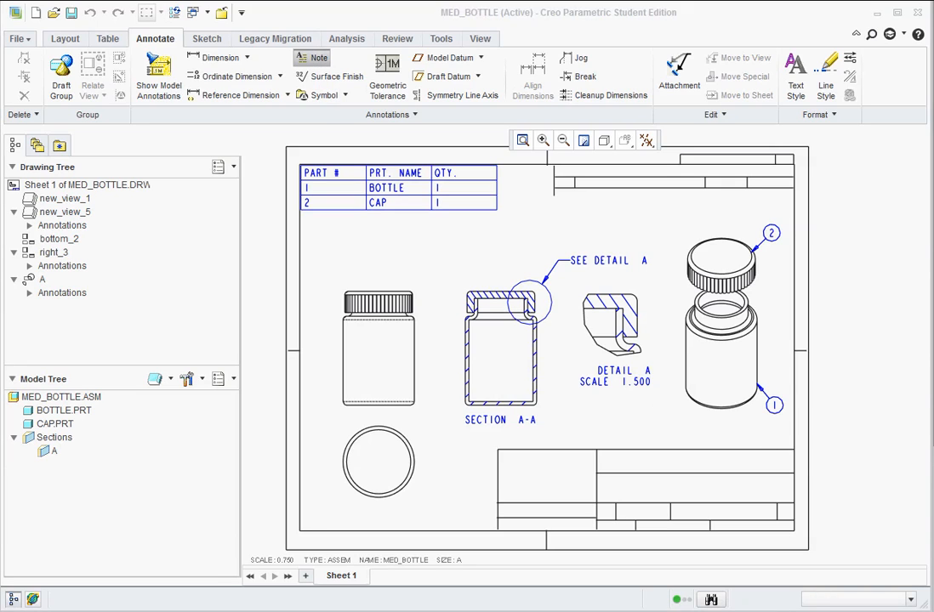
click(869, 432)
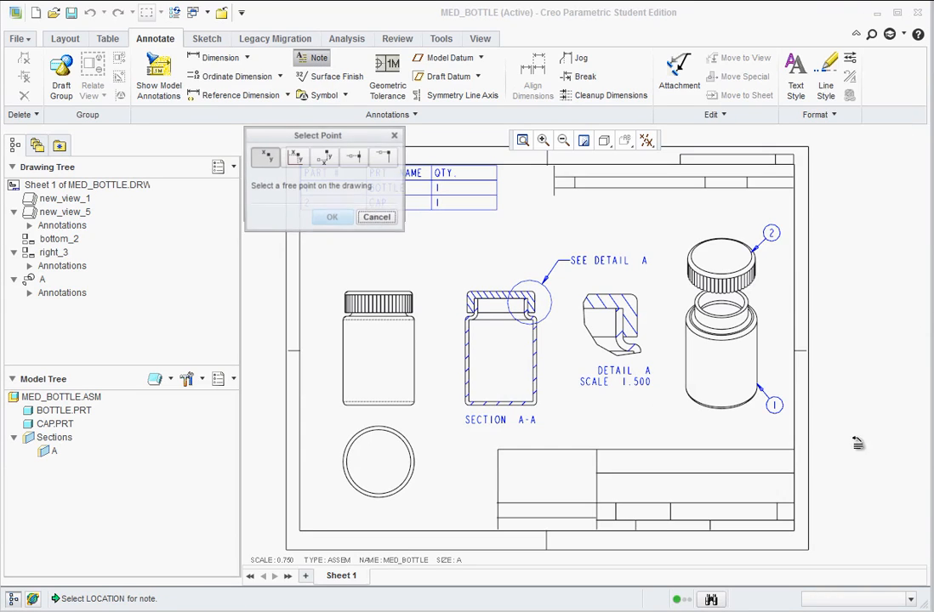
click(656, 457)
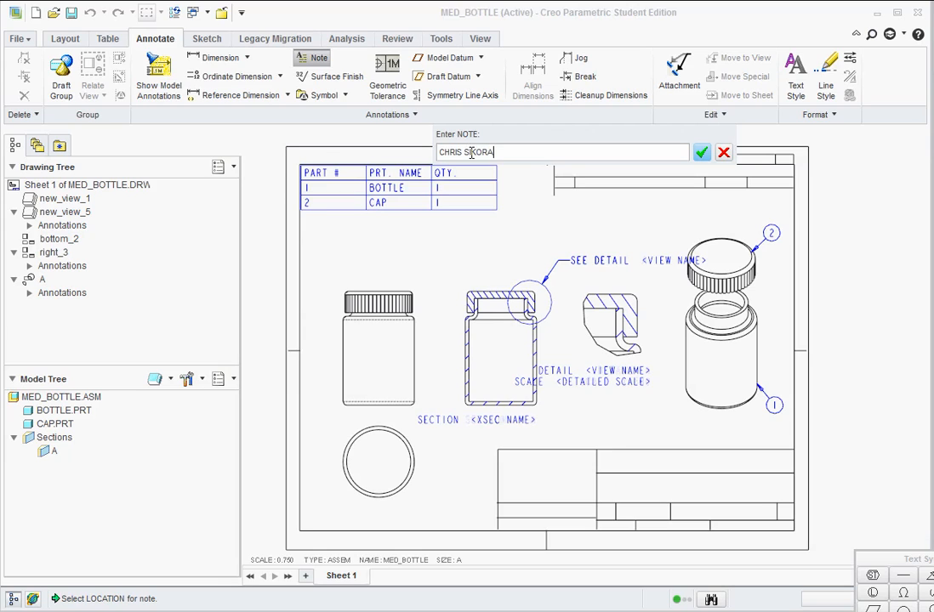
click(701, 152)
click(723, 153)
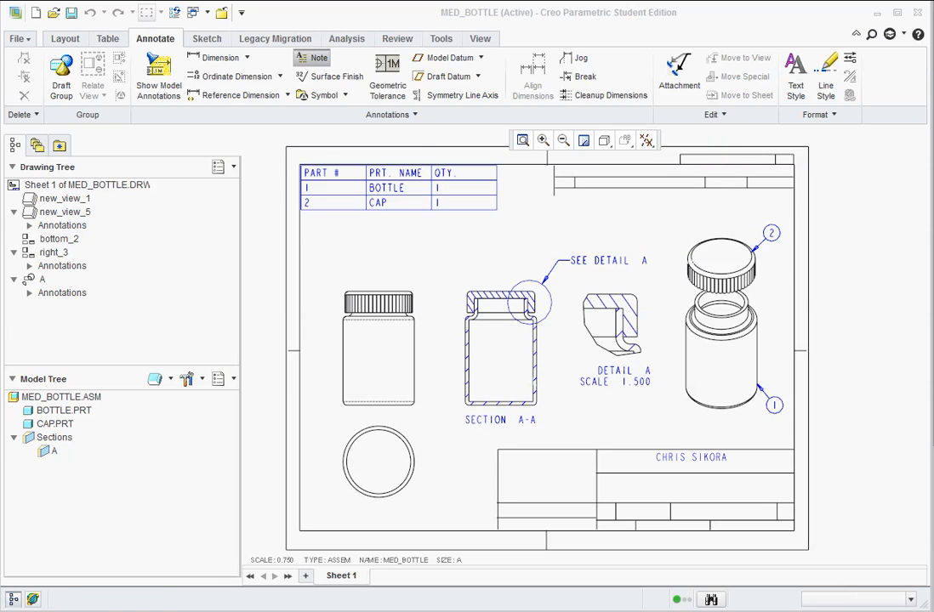
click(832, 463)
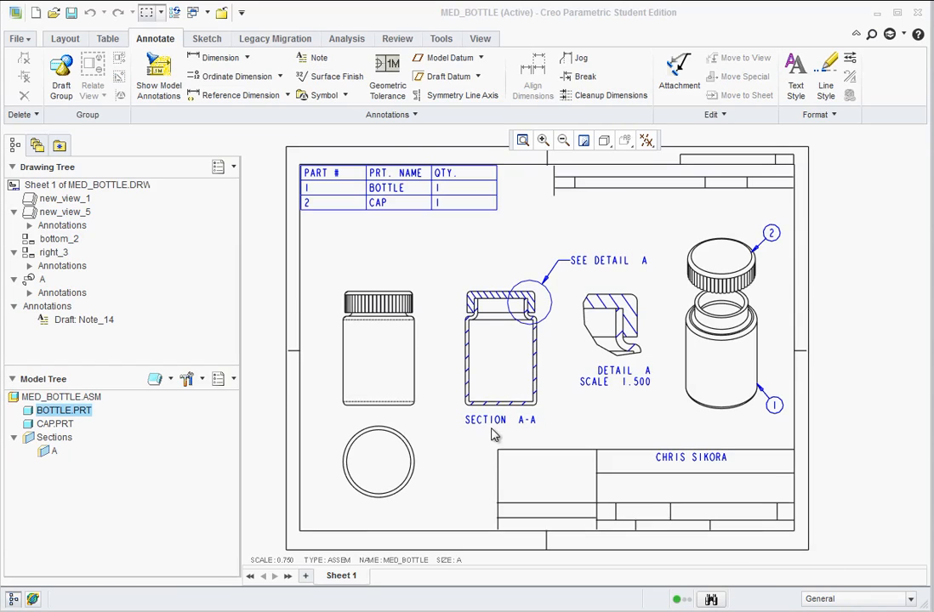
Show the bottle's datum axis A_1 as crossed centre lines in the circular view below the front view.
click(390, 480)
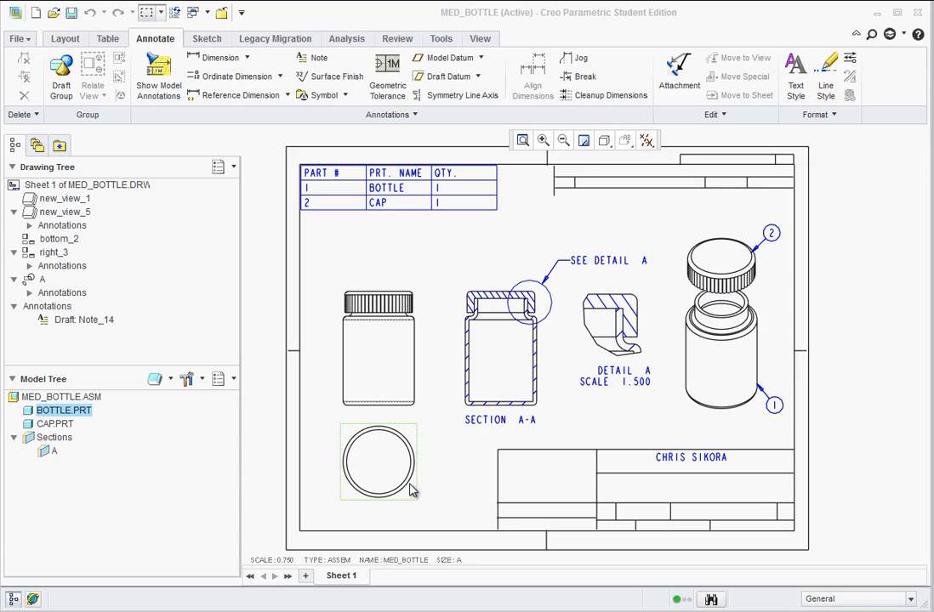
click(155, 86)
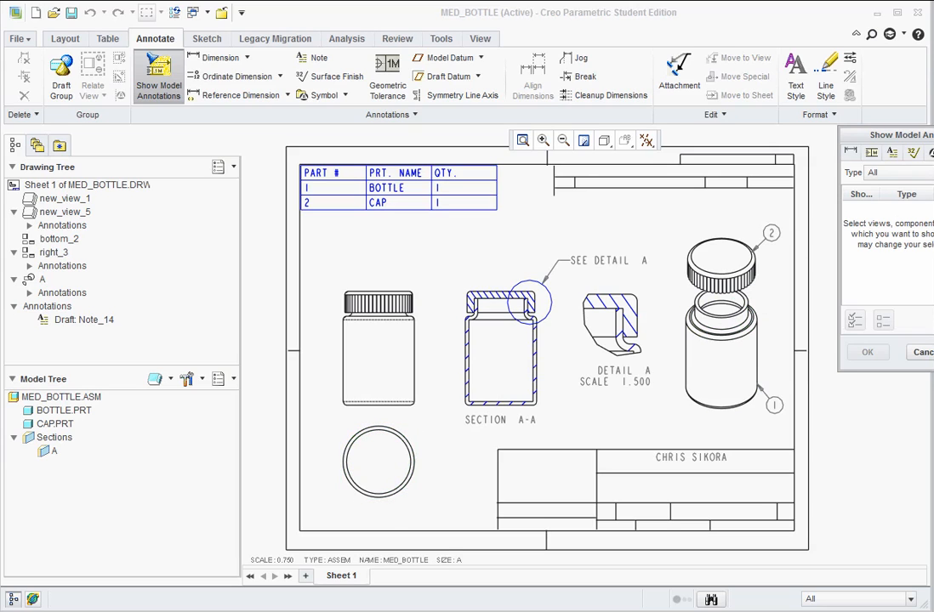
drag(904, 134, 758, 129)
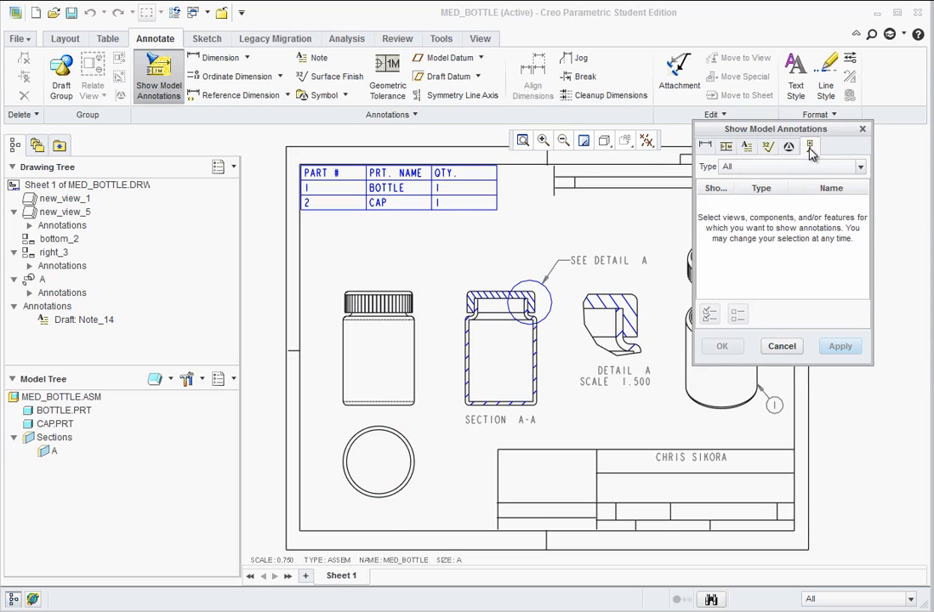
click(810, 148)
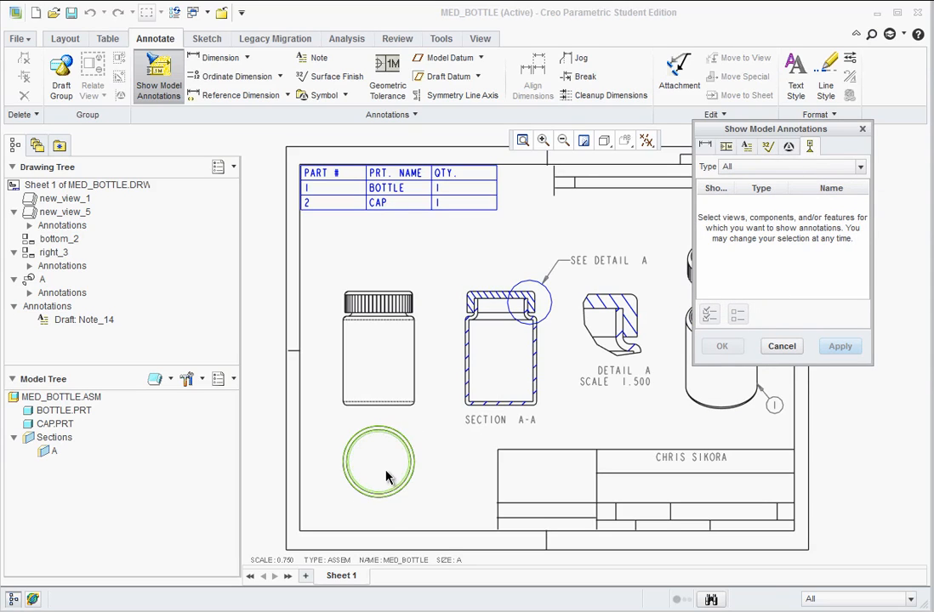
click(406, 479)
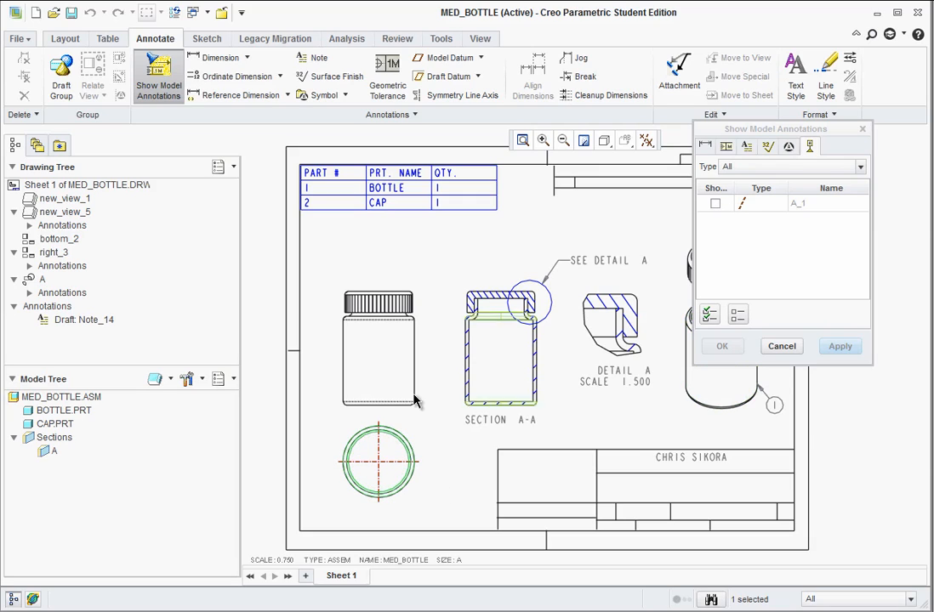
click(714, 204)
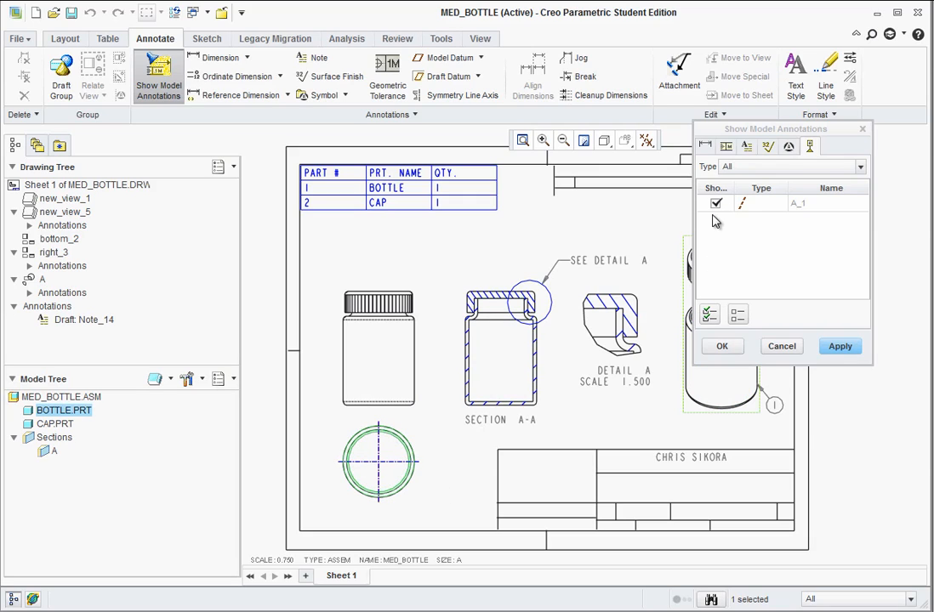
click(835, 348)
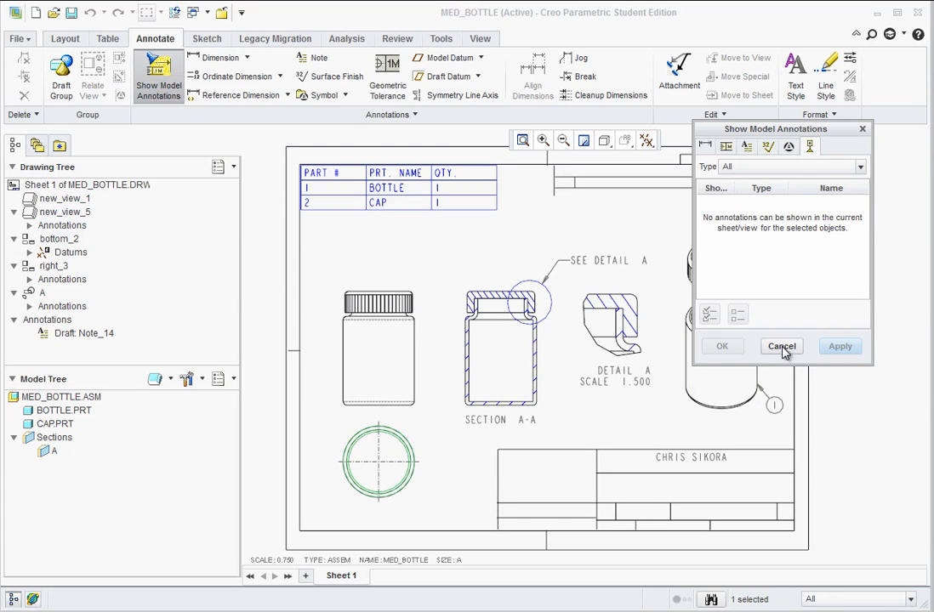
click(782, 347)
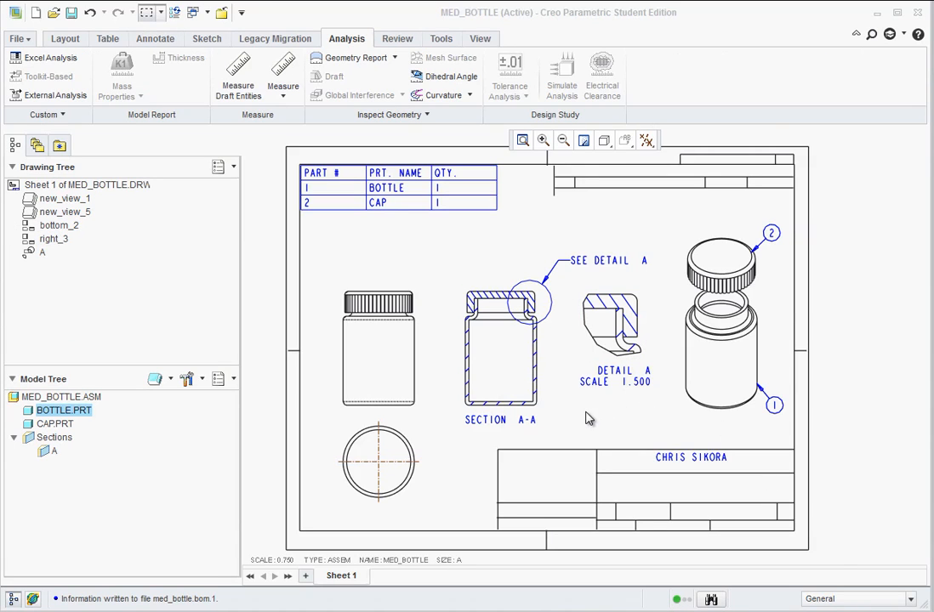
Check the drawing's print preview and the printer options, and leave the preview without printing.
click(22, 39)
mouse_move(65, 181)
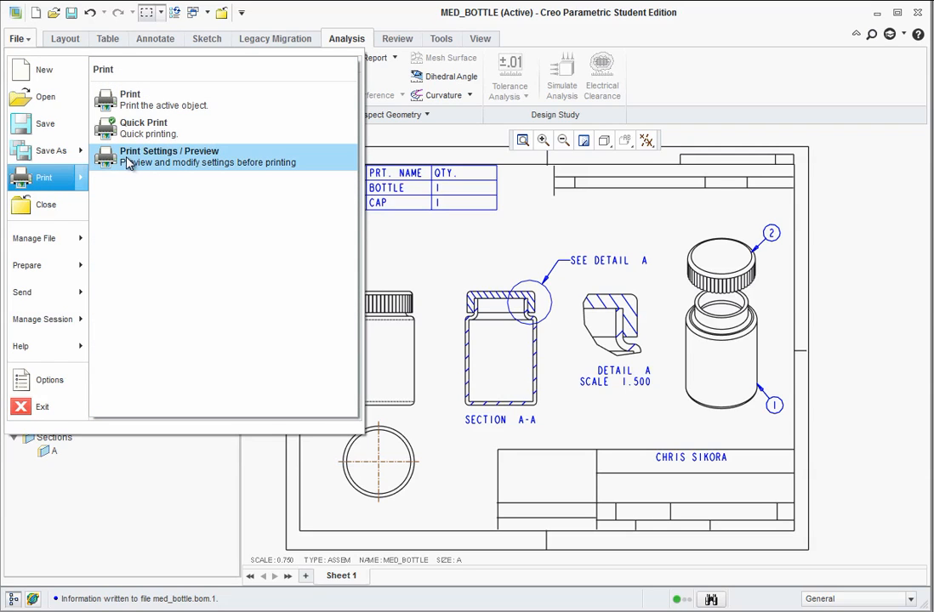
click(136, 168)
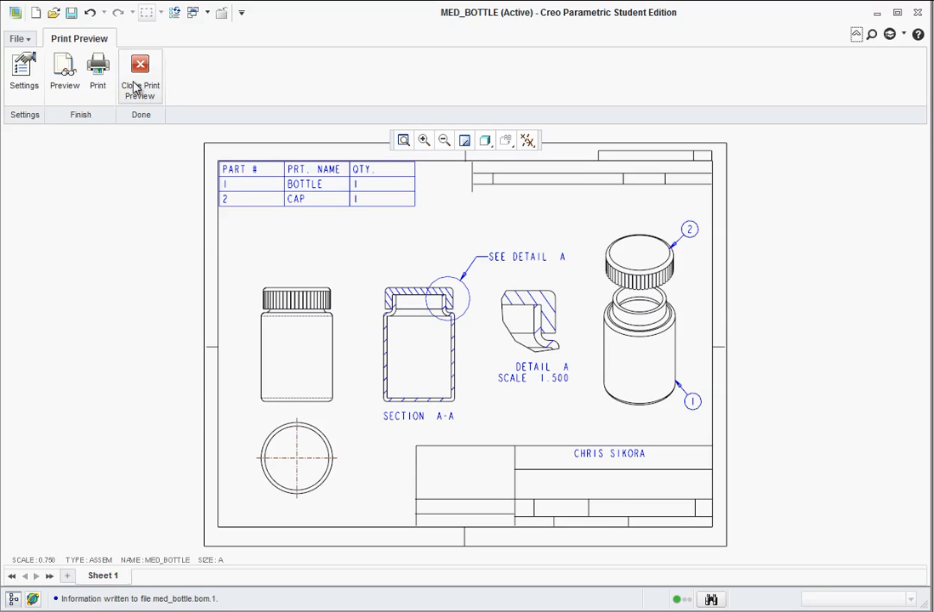
click(97, 68)
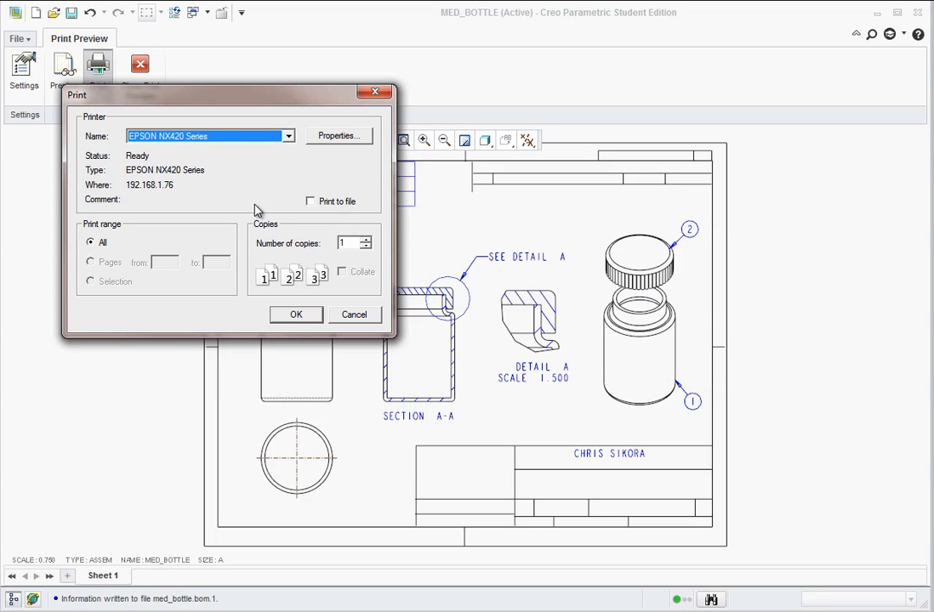
click(354, 317)
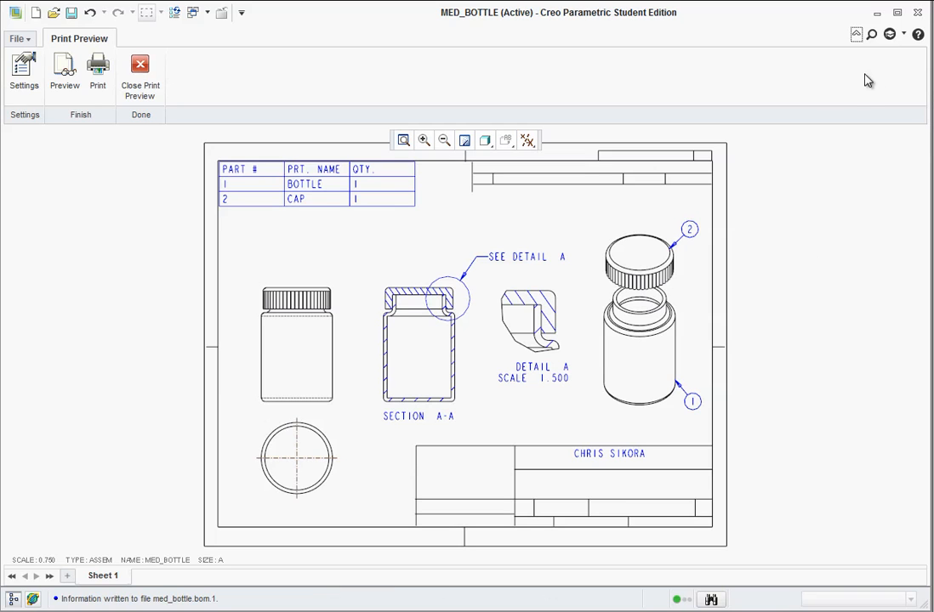
click(141, 68)
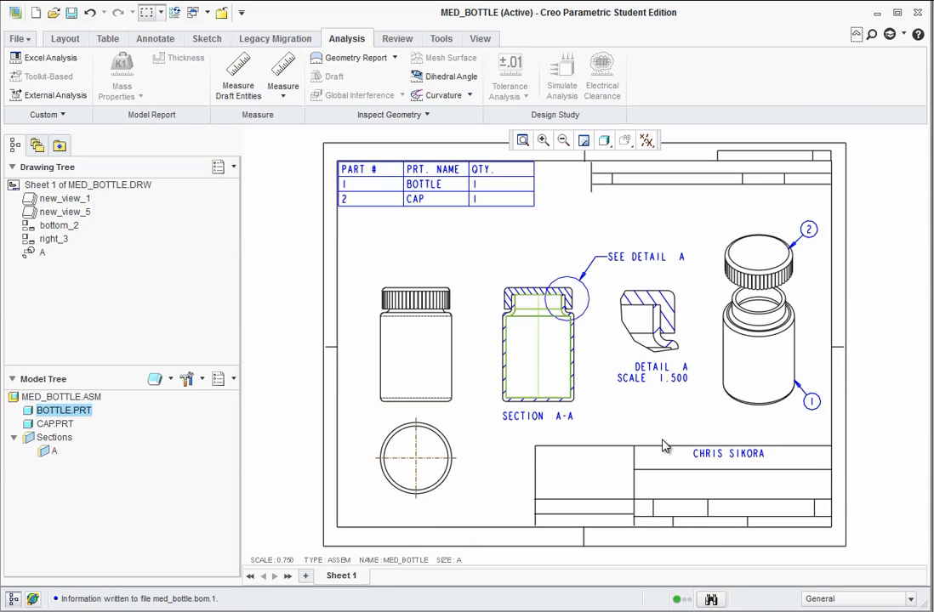